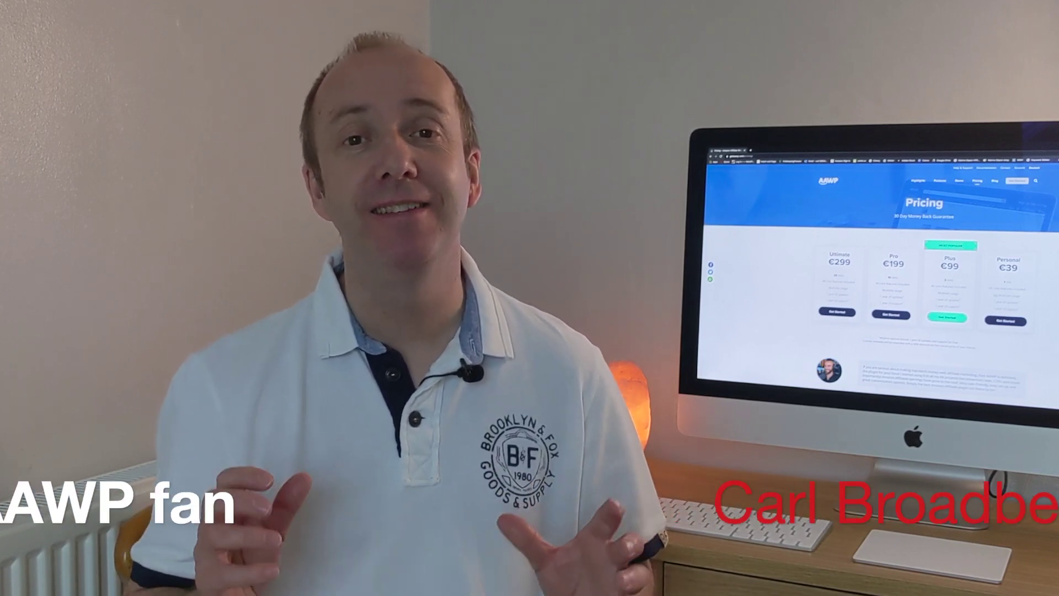
scroll(792, 213, "down", 5)
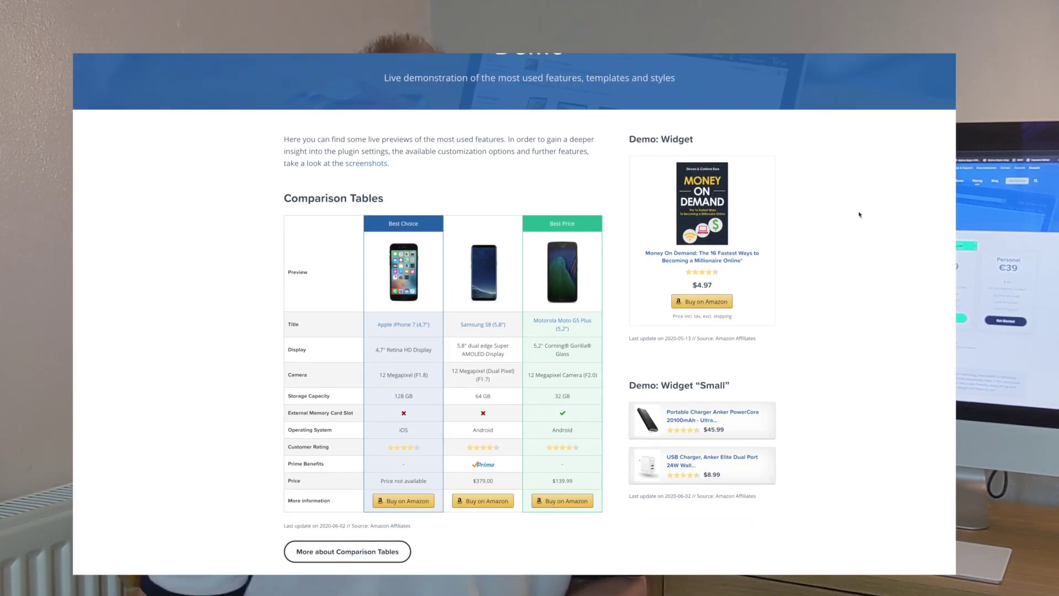
scroll(859, 214, "down", 6)
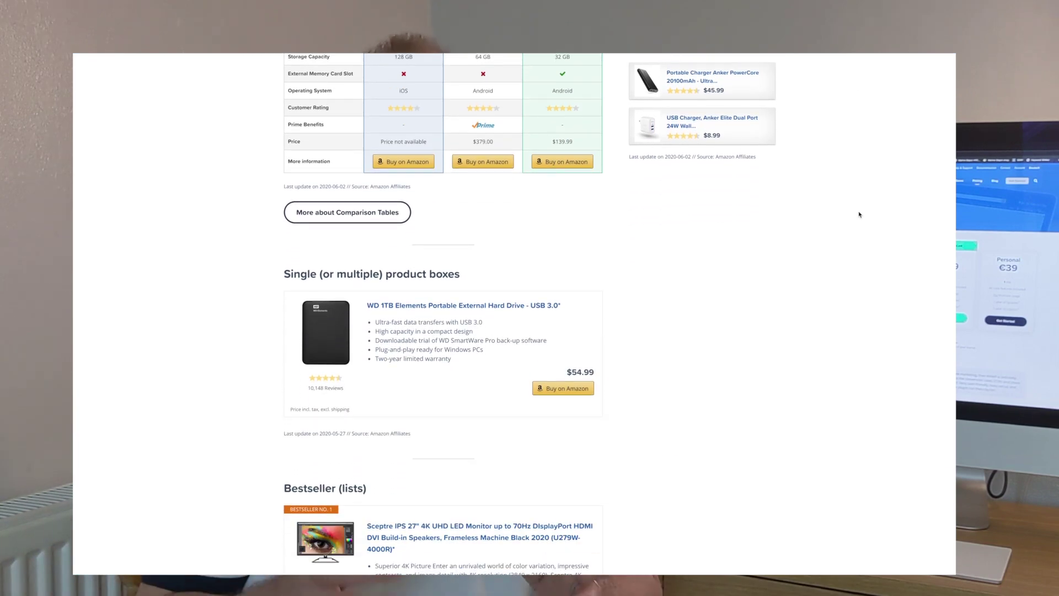
scroll(859, 214, "down", 3)
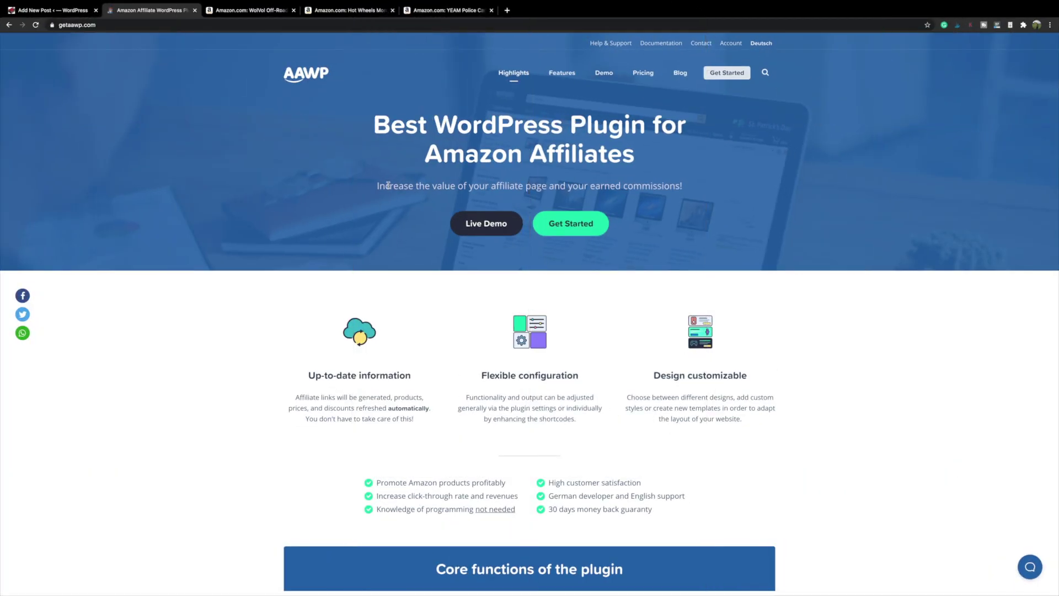
Step: Examine the AAWP home page's plugin highlights and the core functions from text links to widgets
scroll(367, 261, "down", 2)
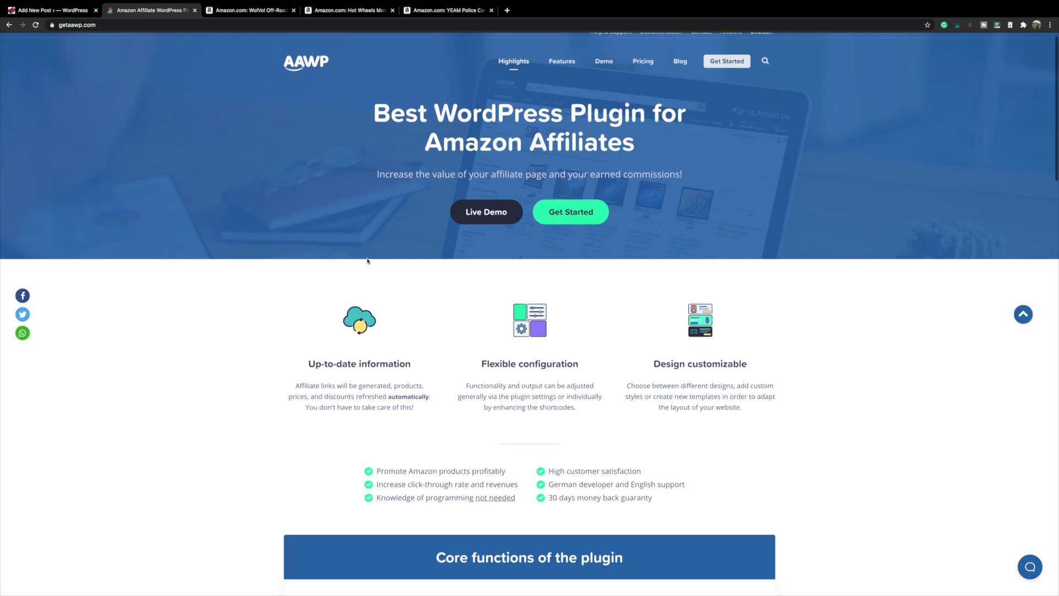
scroll(368, 260, "down", 4)
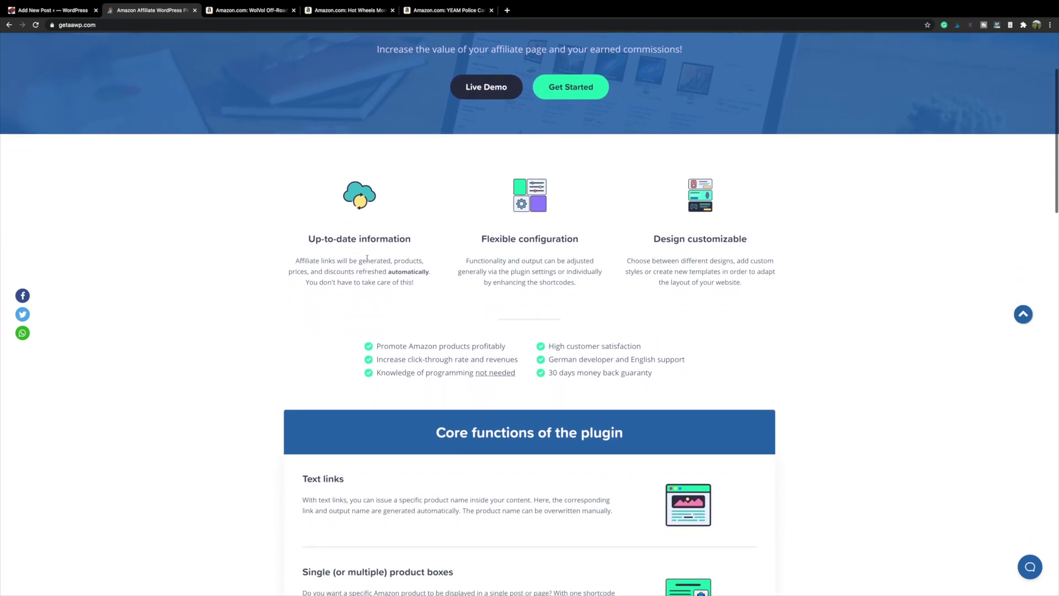
scroll(367, 261, "down", 3)
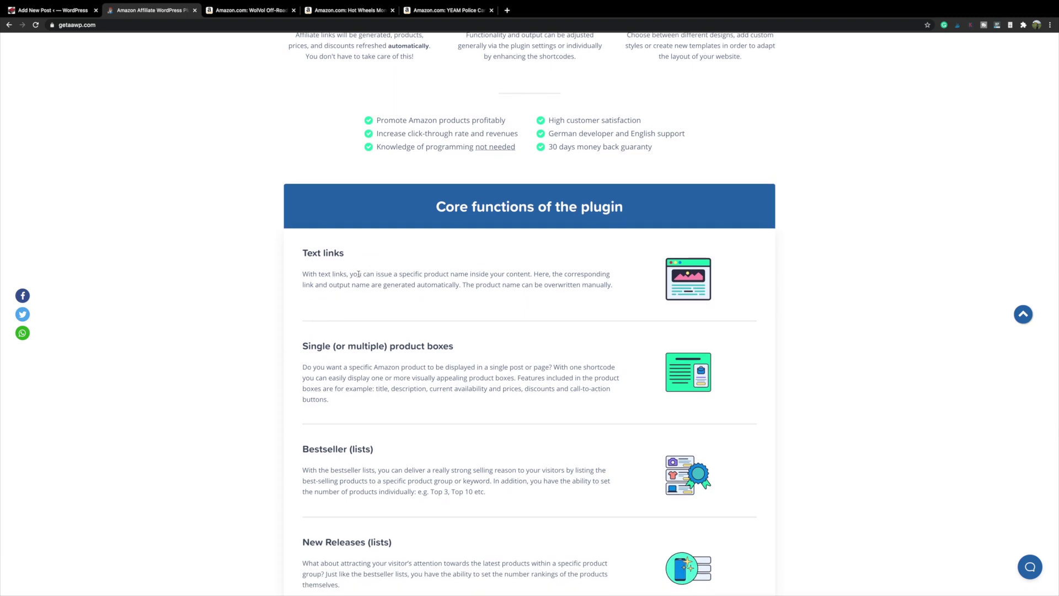
scroll(358, 273, "down", 1)
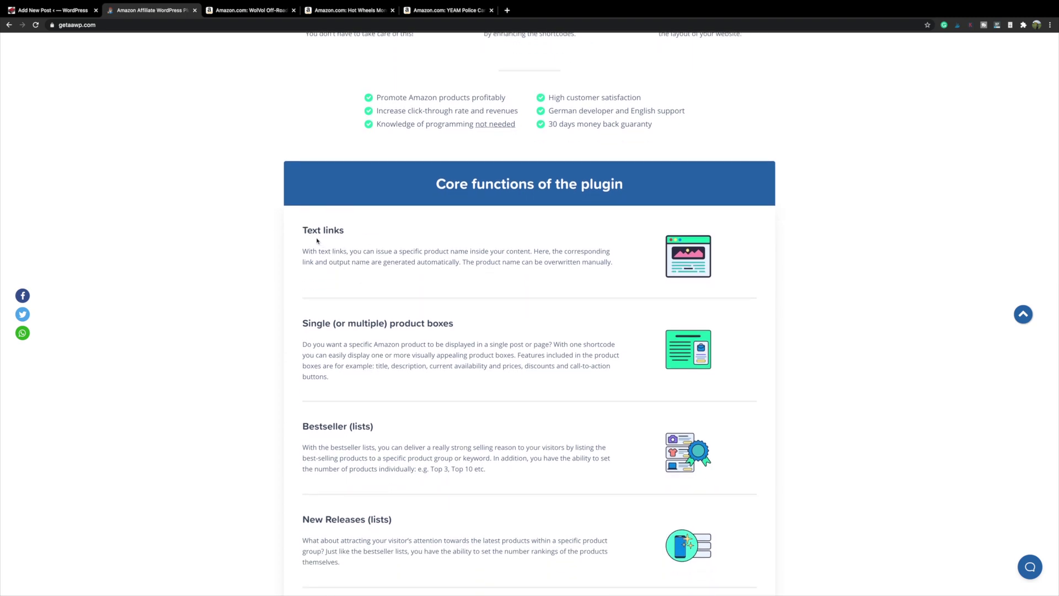
scroll(345, 242, "down", 2)
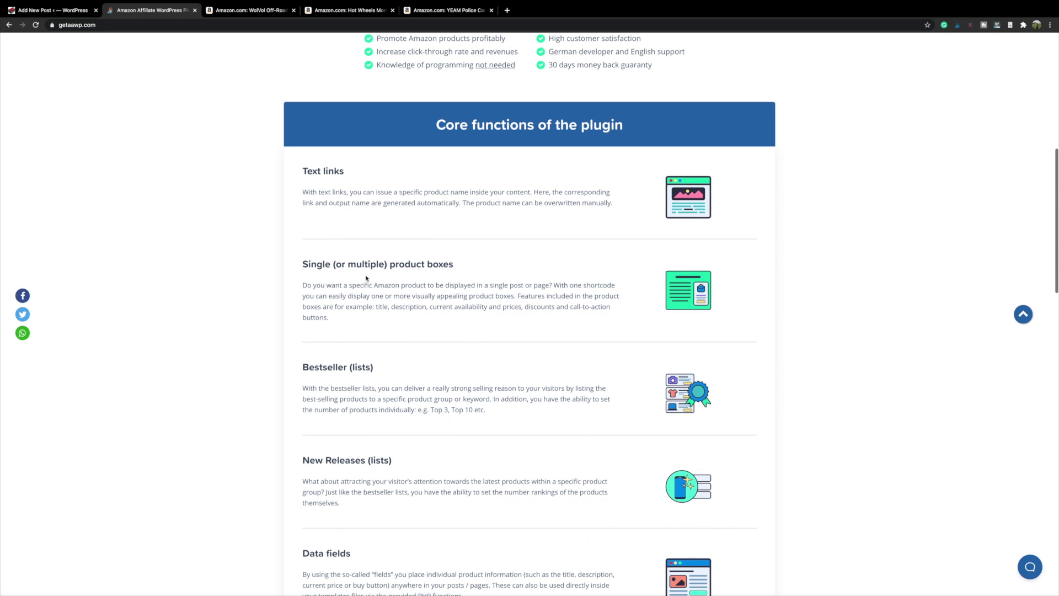
scroll(403, 284, "down", 2)
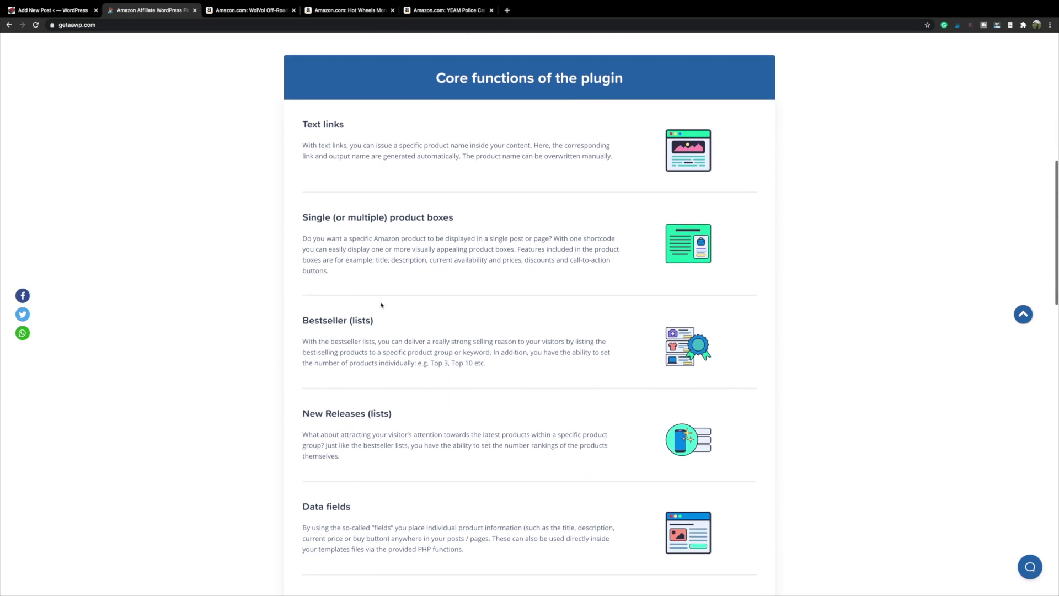
scroll(375, 342, "down", 2)
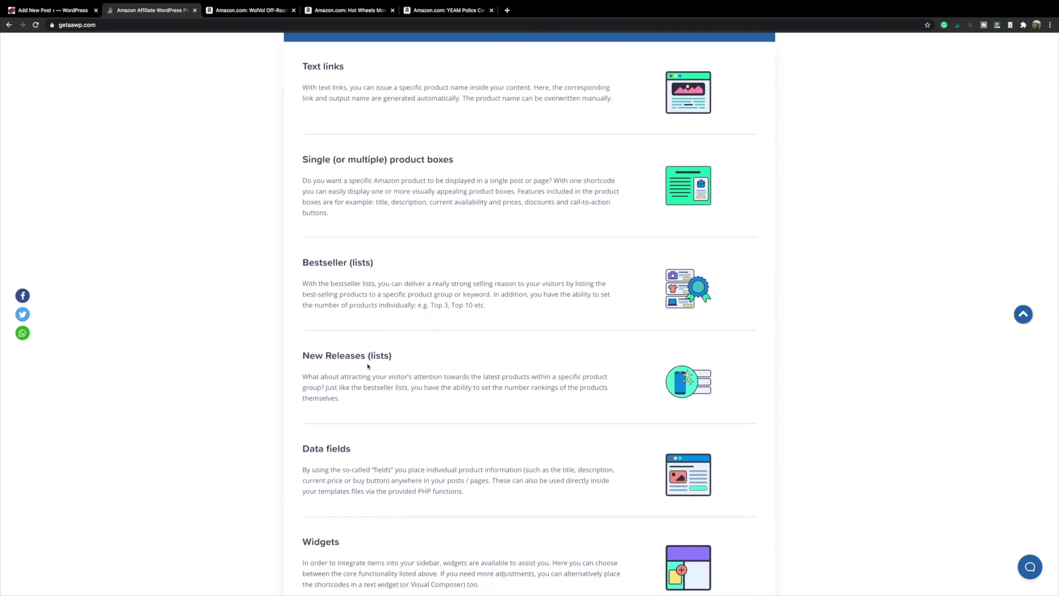
scroll(373, 368, "down", 3)
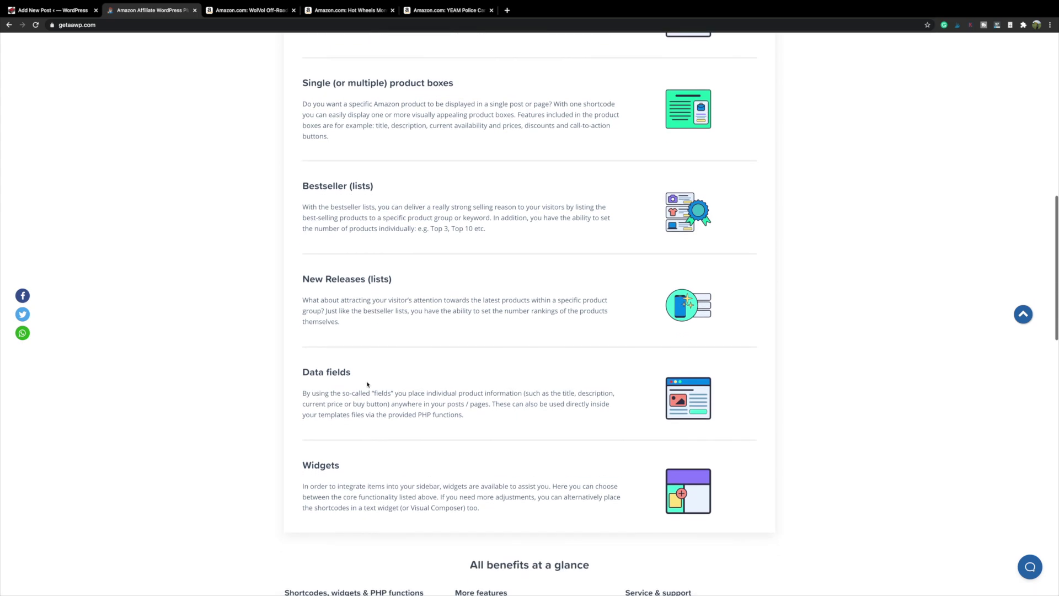
Step: Open the AAWP site's Demo page and examine the comparison table and single product box examples
scroll(377, 472, "up", 20)
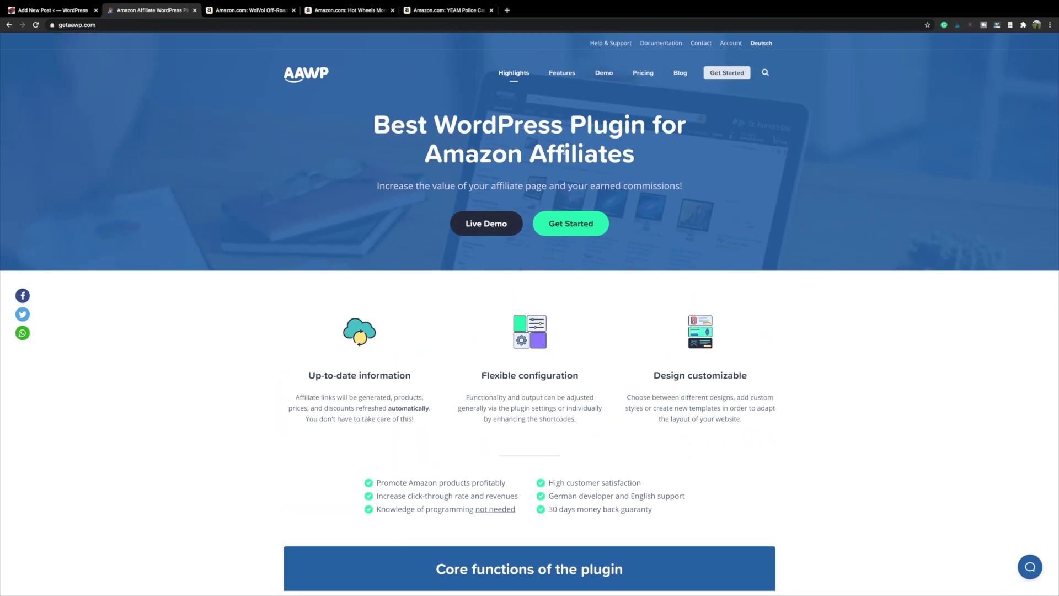
left_click(602, 79)
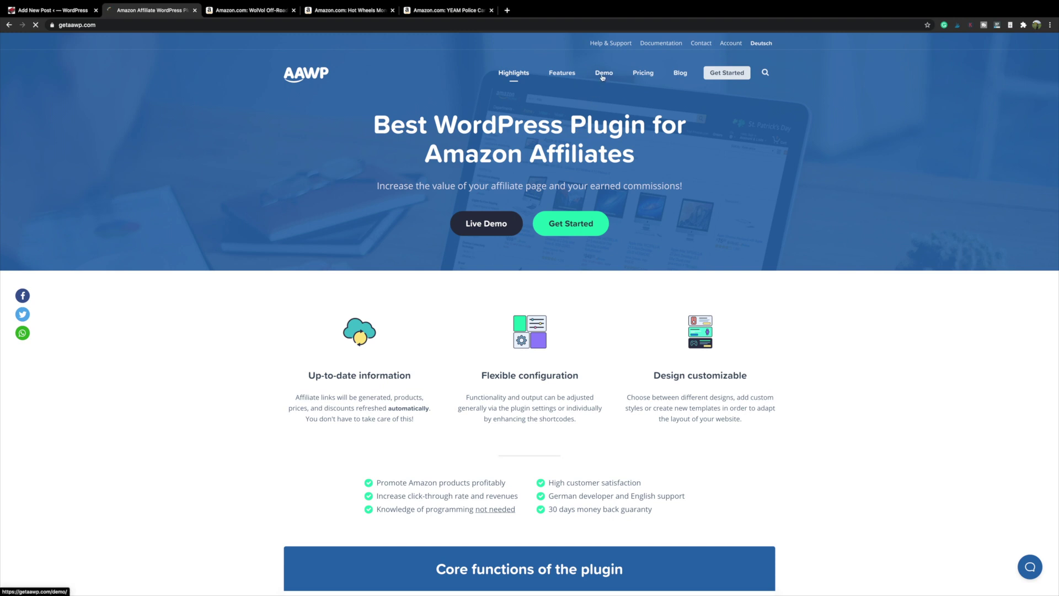
scroll(354, 279, "down", 2)
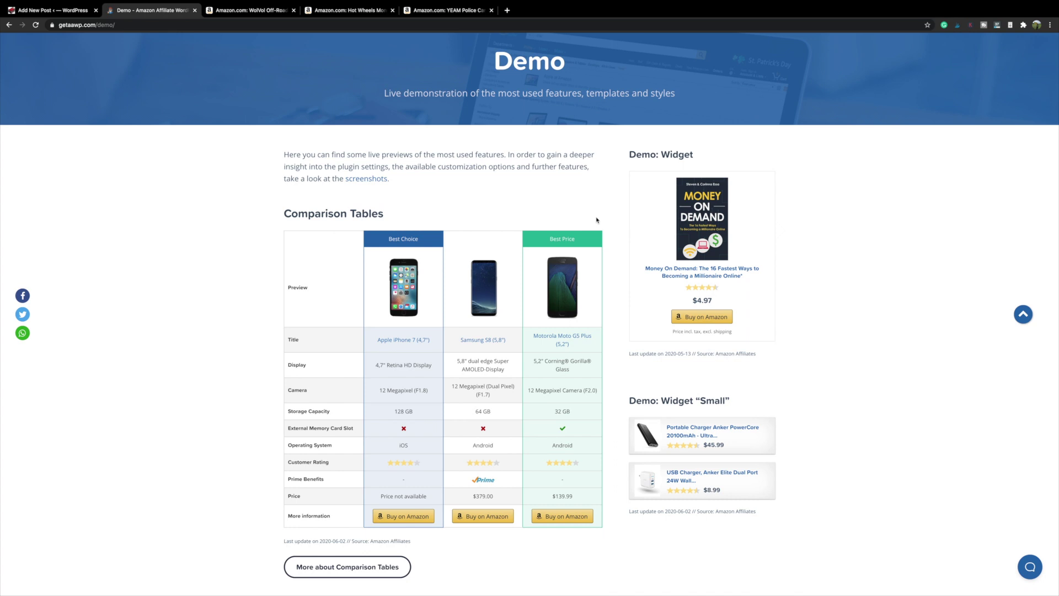
scroll(596, 220, "down", 3)
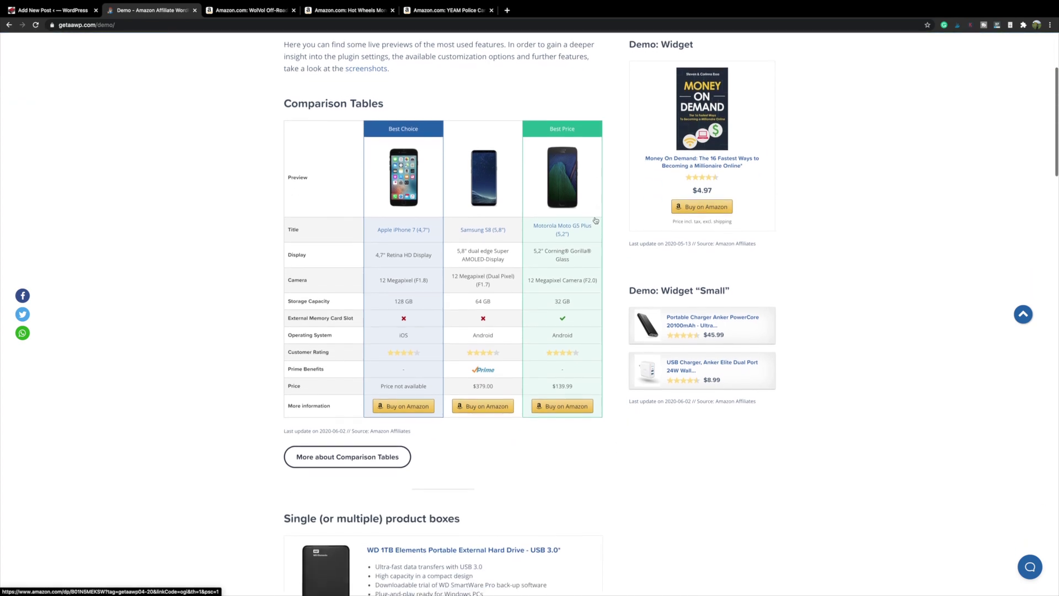
scroll(596, 221, "down", 2)
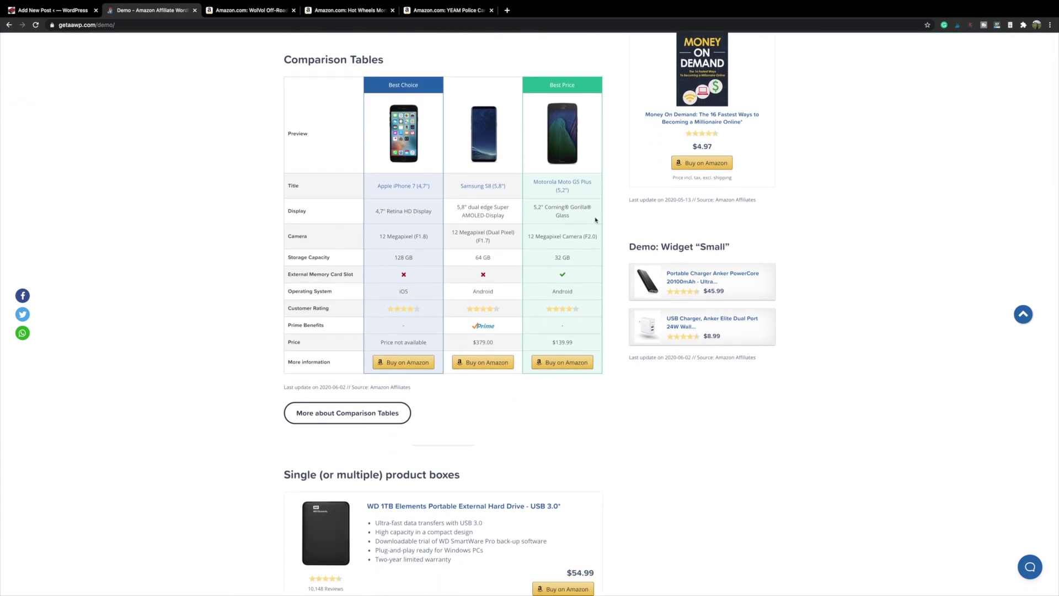
scroll(565, 314, "down", 1)
scroll(504, 393, "down", 3)
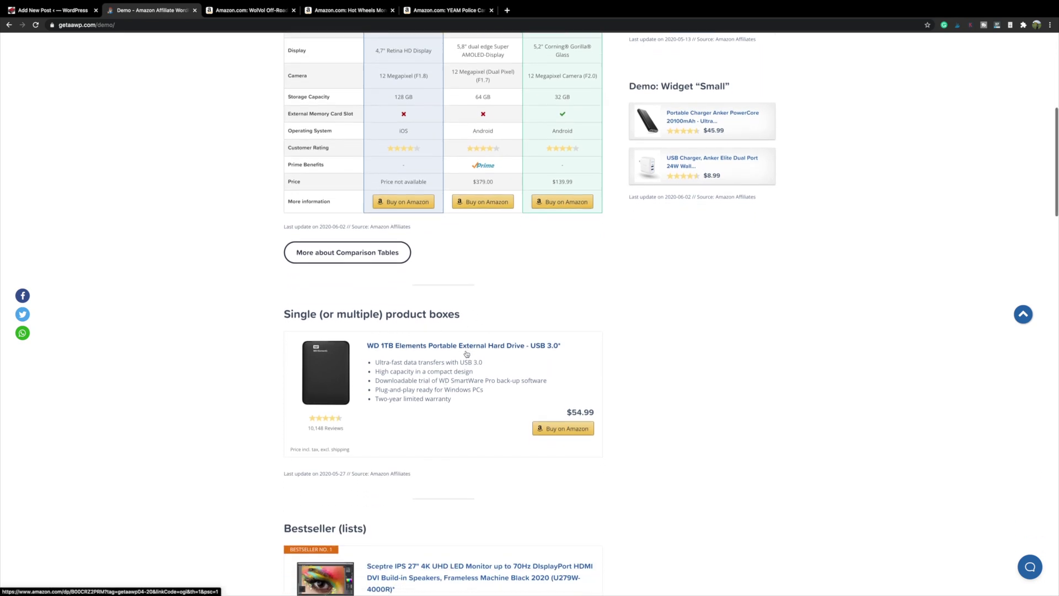
scroll(430, 325, "down", 2)
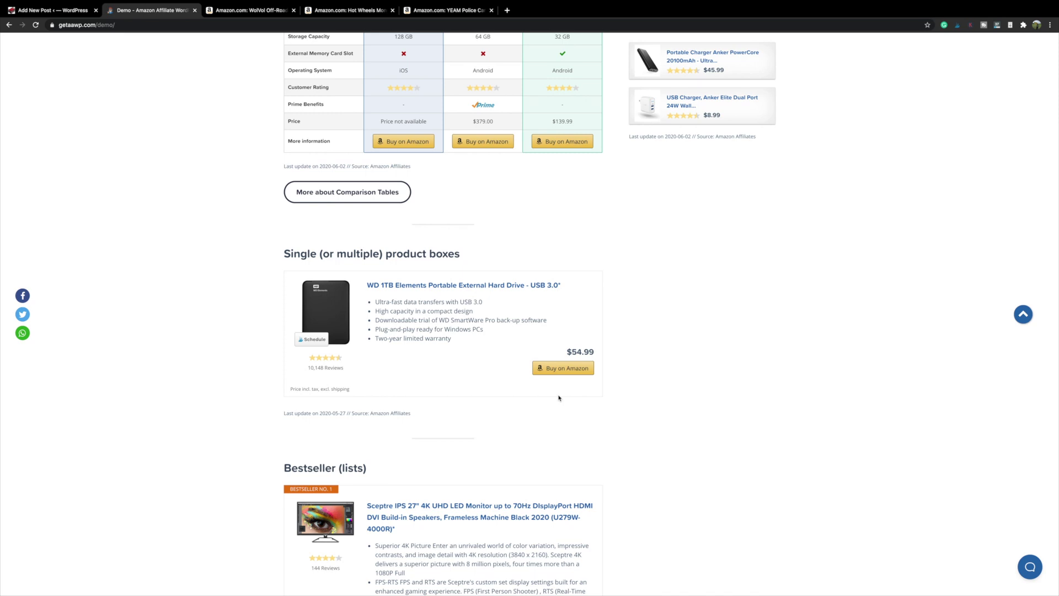
scroll(560, 397, "down", 2)
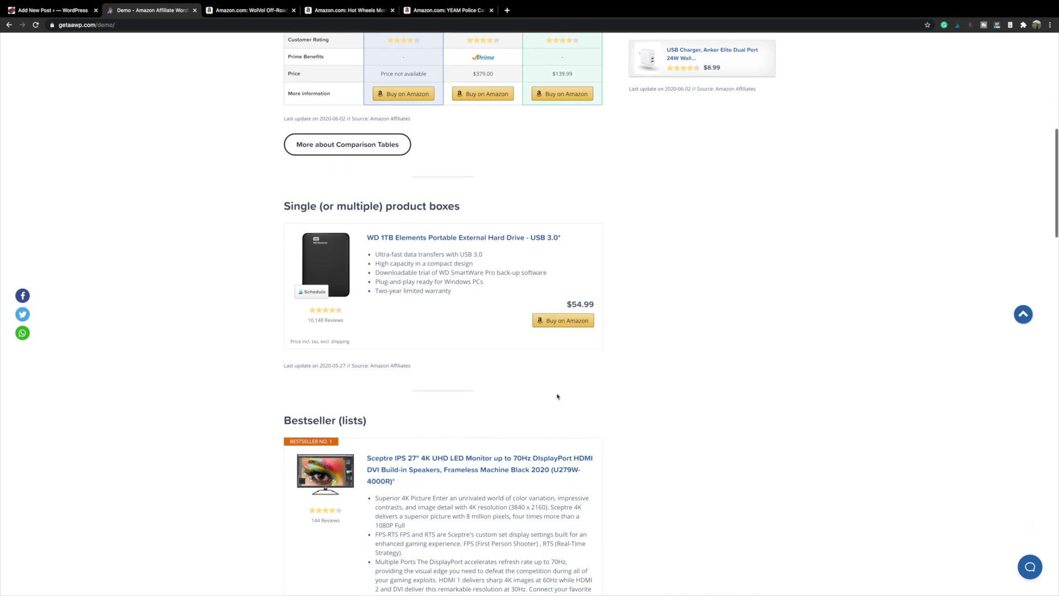
Step: Examine the bestseller list example on the Demo page, comparing the layouts of its ranked monitor entries
scroll(538, 376, "down", 5)
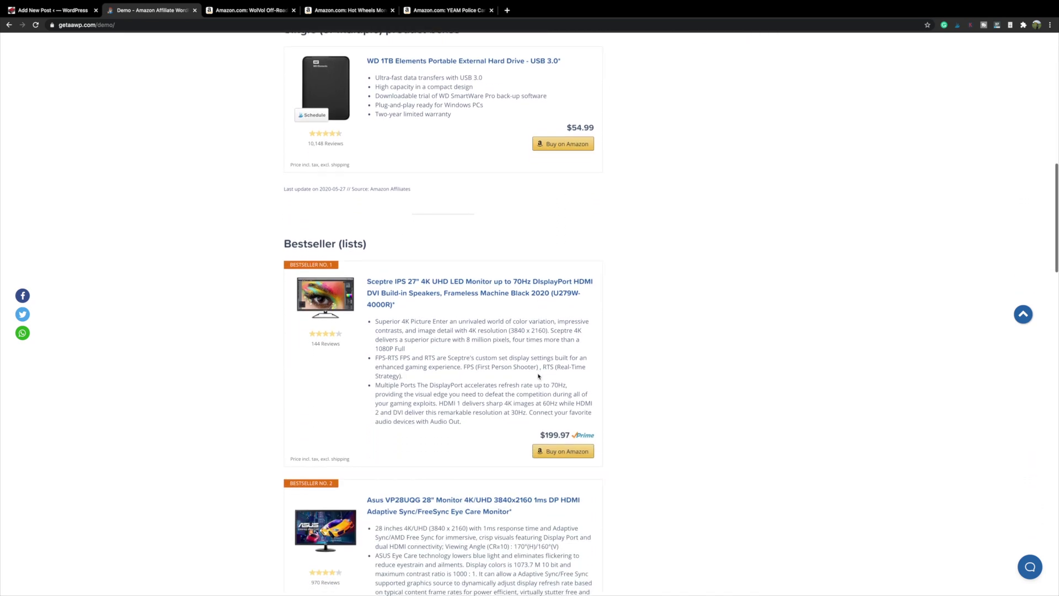
scroll(473, 347, "down", 1)
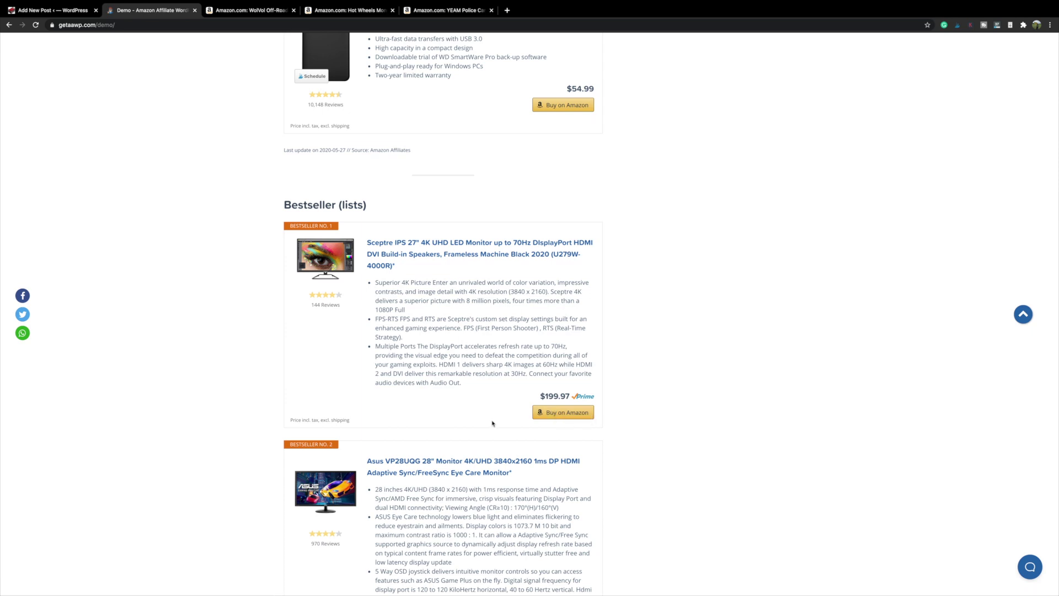
scroll(492, 423, "down", 2)
scroll(493, 423, "down", 2)
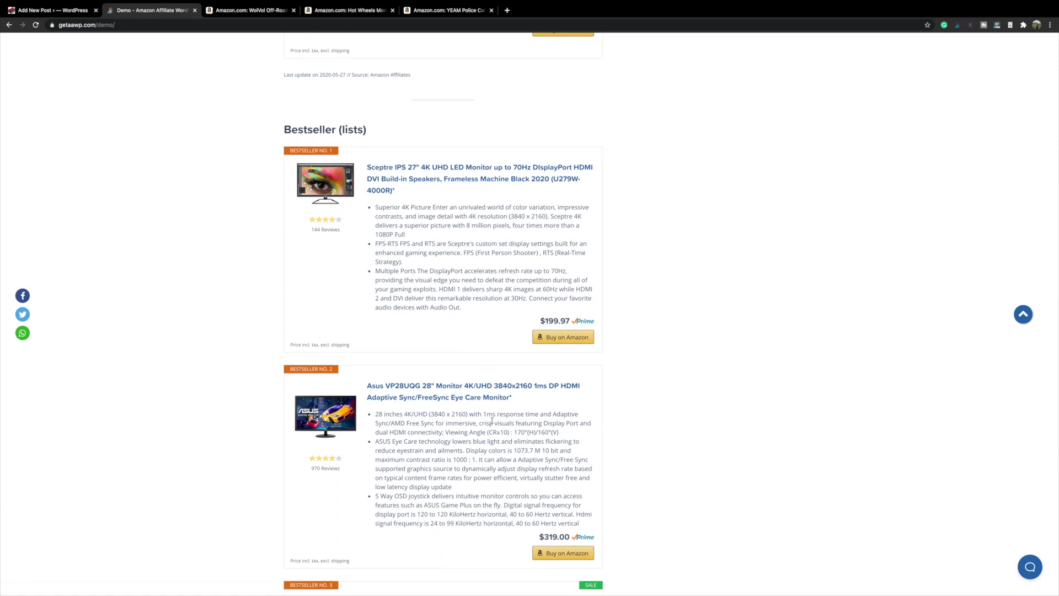
scroll(492, 423, "down", 2)
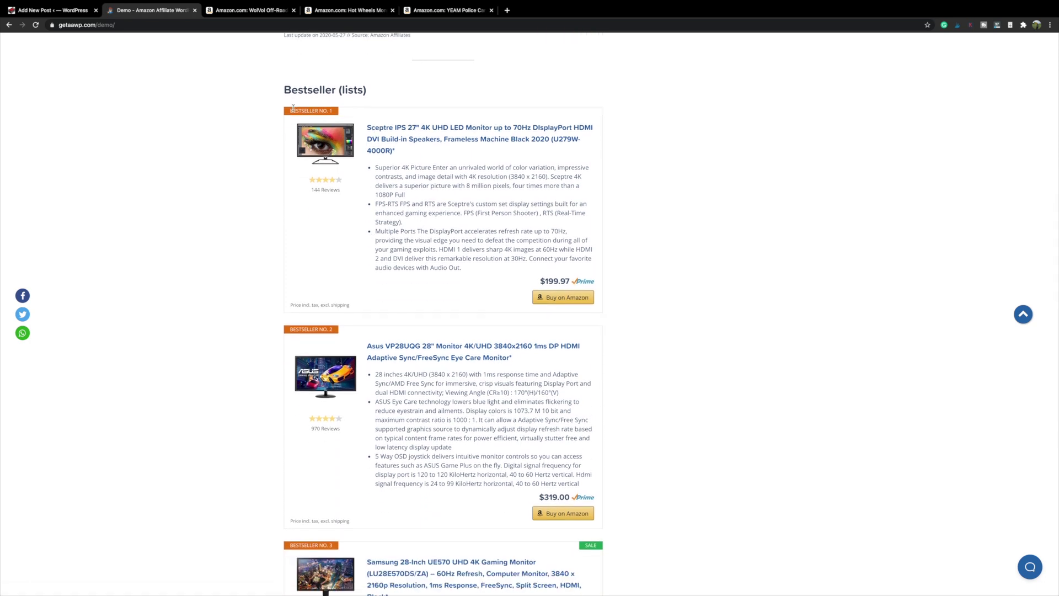
scroll(333, 273, "down", 5)
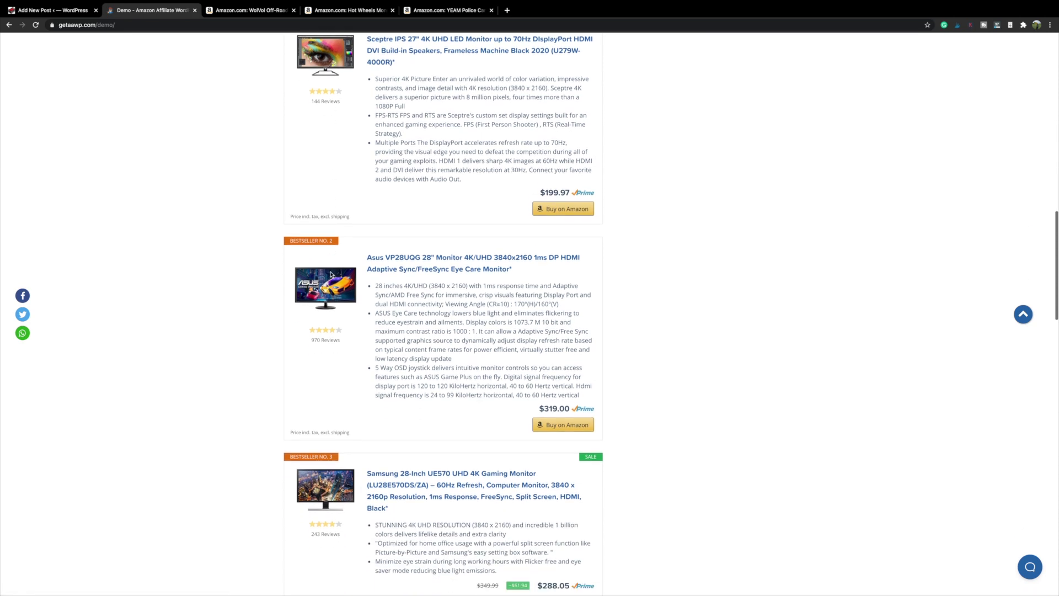
scroll(336, 266, "up", 5)
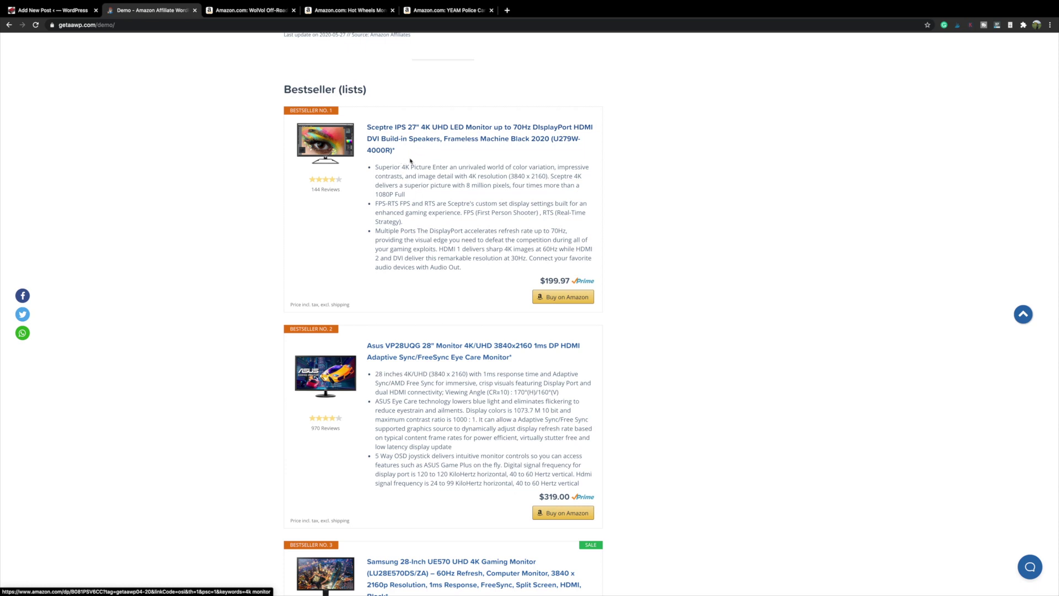
scroll(334, 298, "down", 4)
scroll(333, 294, "down", 4)
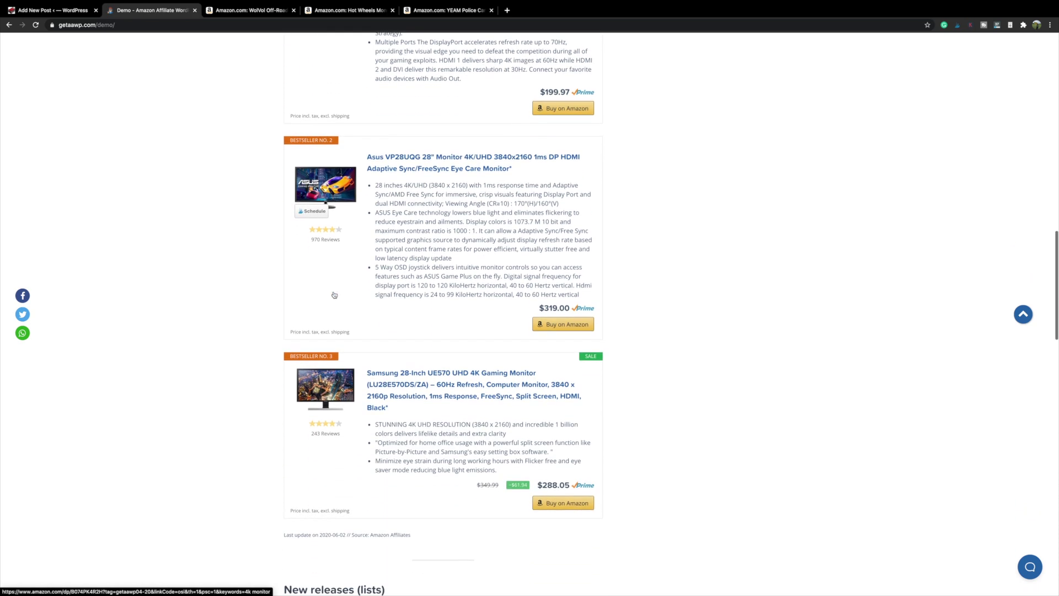
scroll(334, 294, "down", 1)
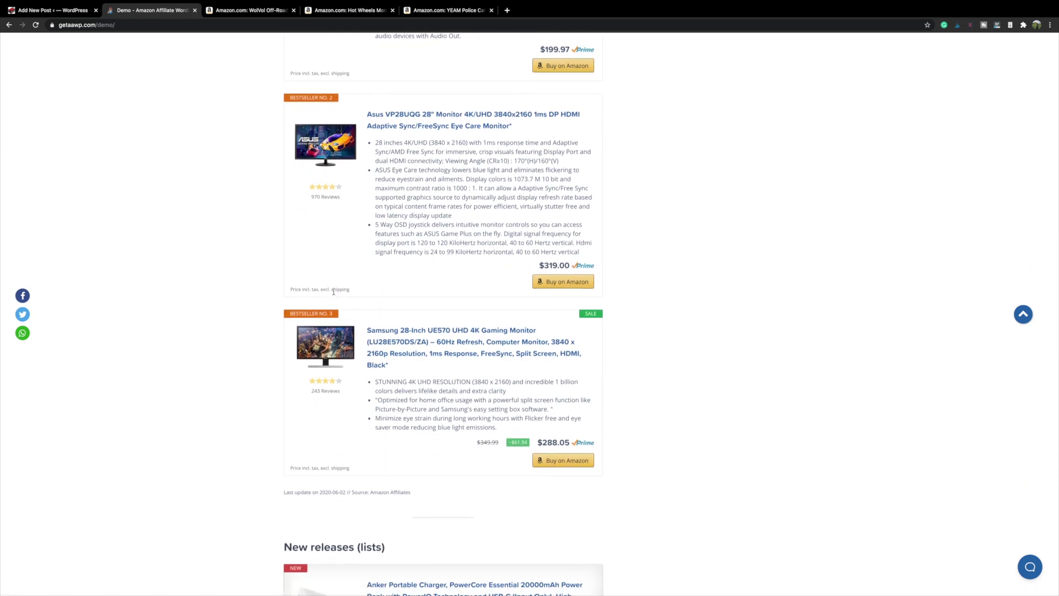
Step: Examine the new releases list example with its portable charger product boxes
scroll(333, 292, "down", 6)
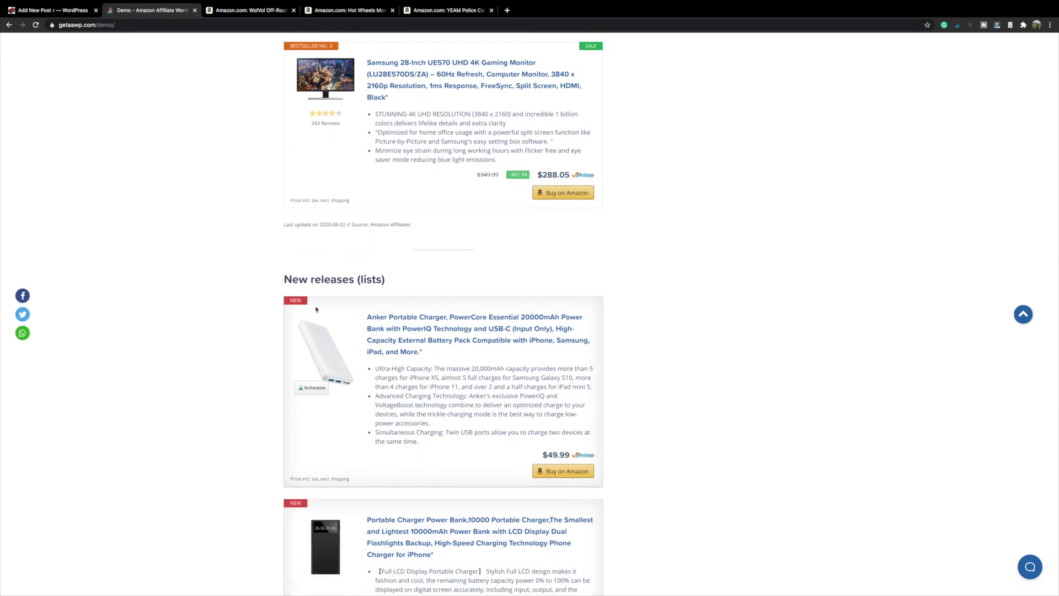
scroll(386, 309, "down", 2)
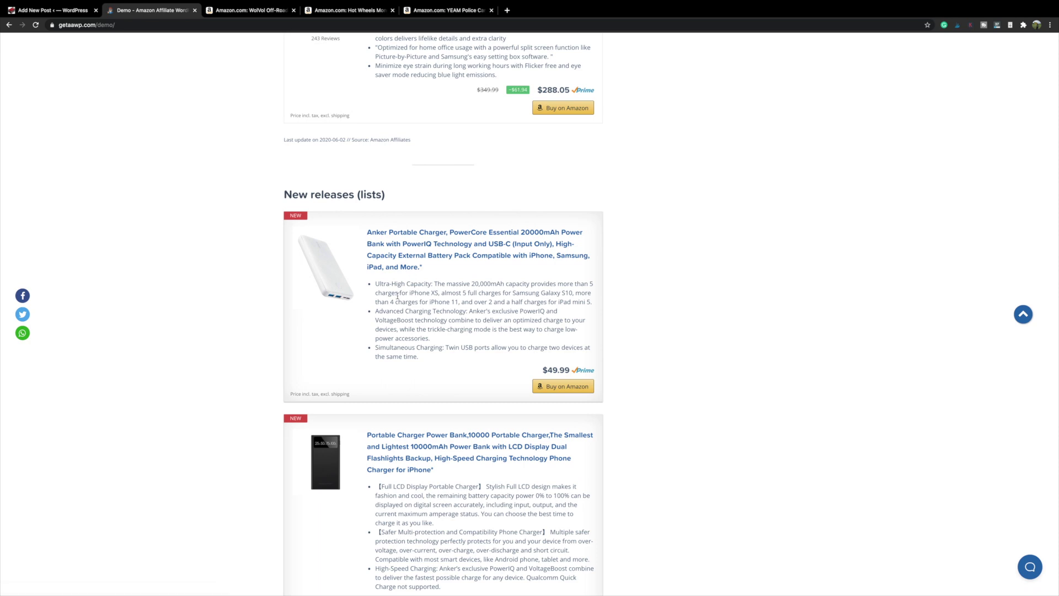
scroll(397, 277, "down", 5)
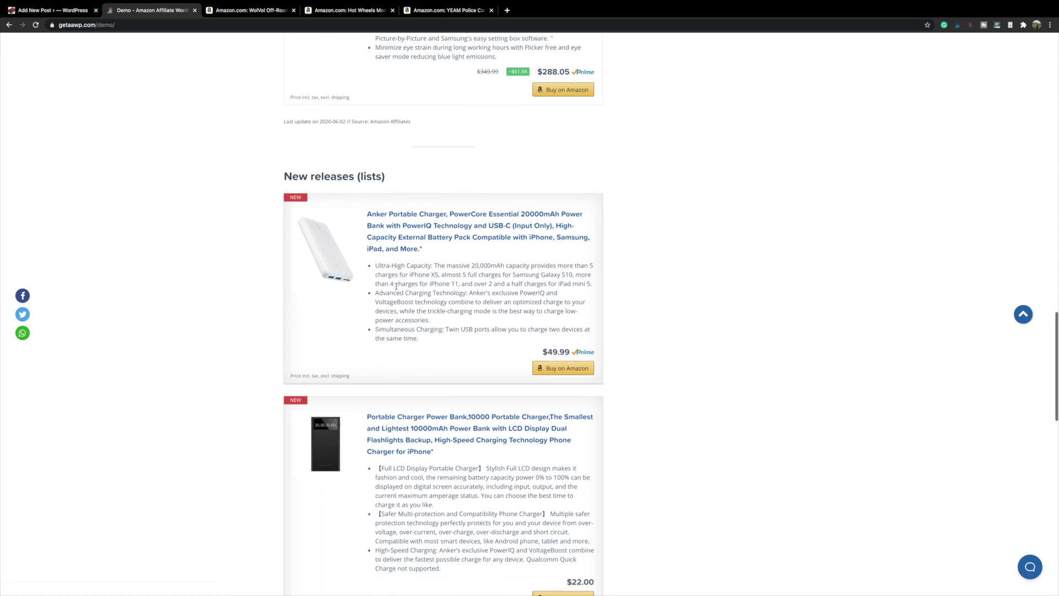
scroll(396, 289, "down", 3)
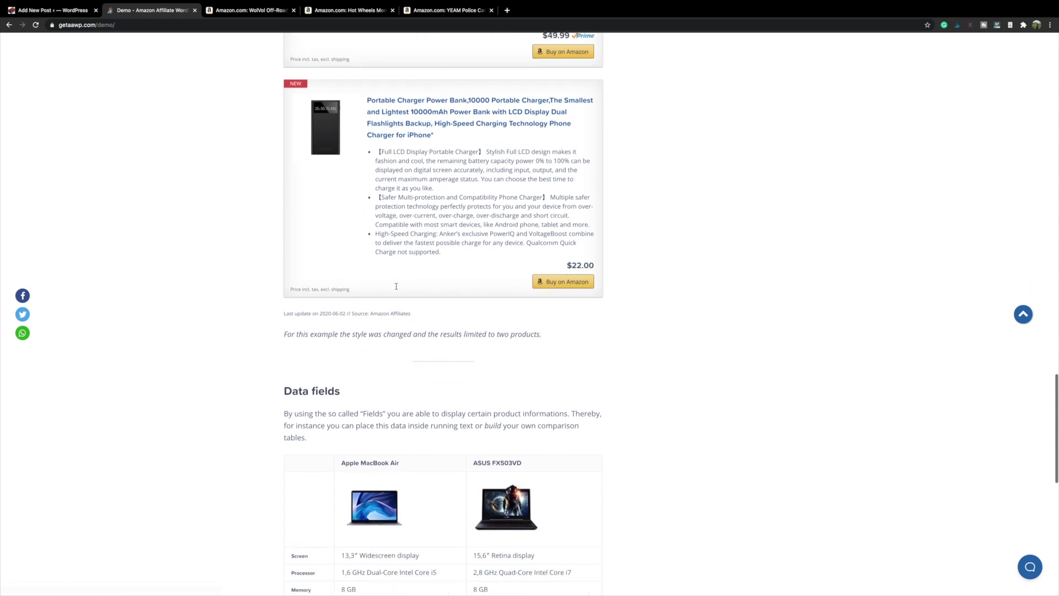
Step: Examine the data fields example with its self-made laptop comparison table
scroll(347, 299, "down", 2)
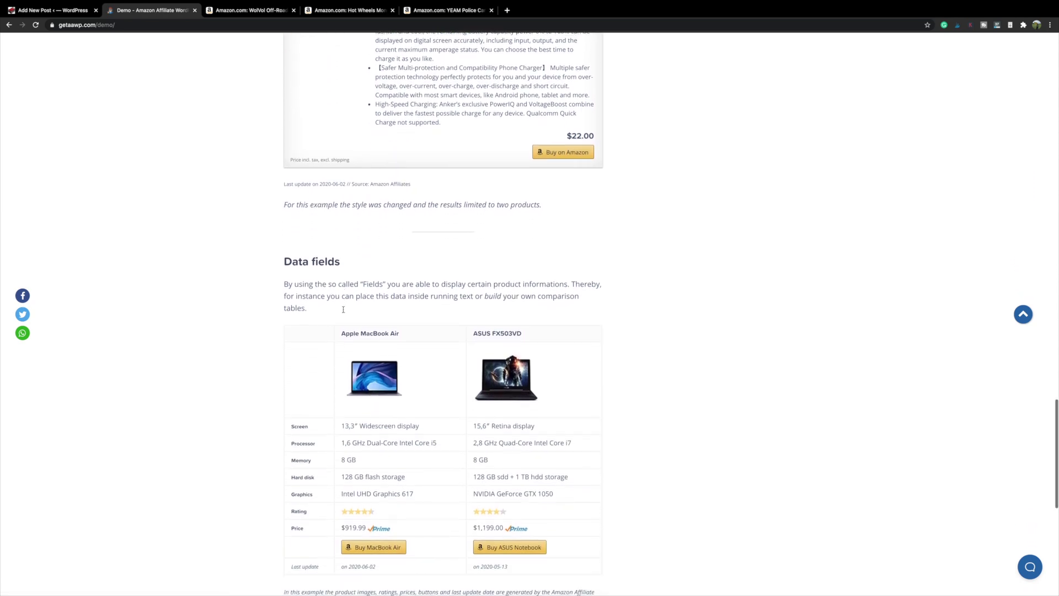
scroll(406, 287, "down", 1)
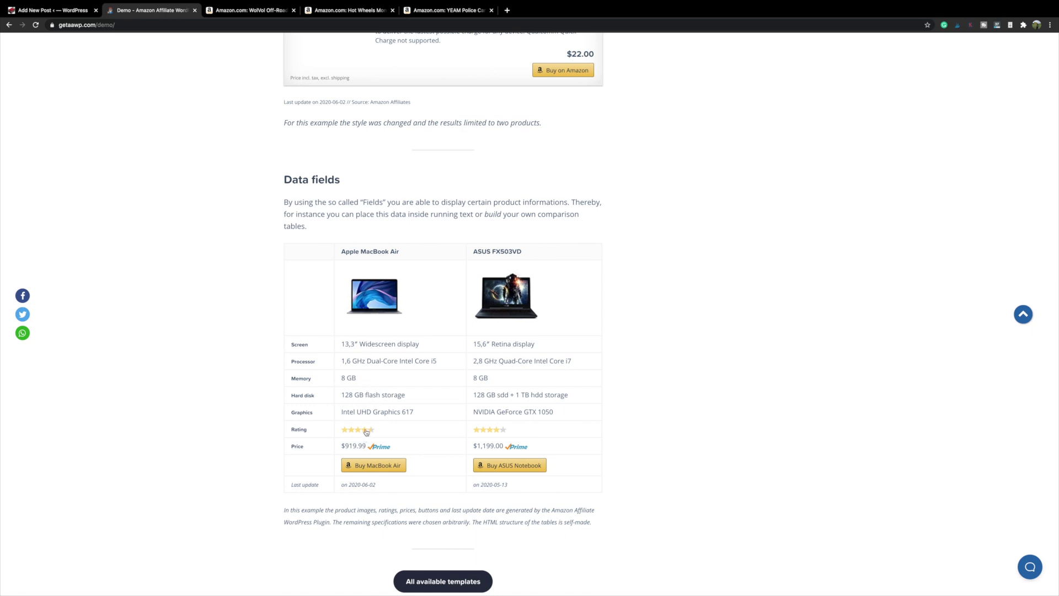
scroll(367, 430, "down", 1)
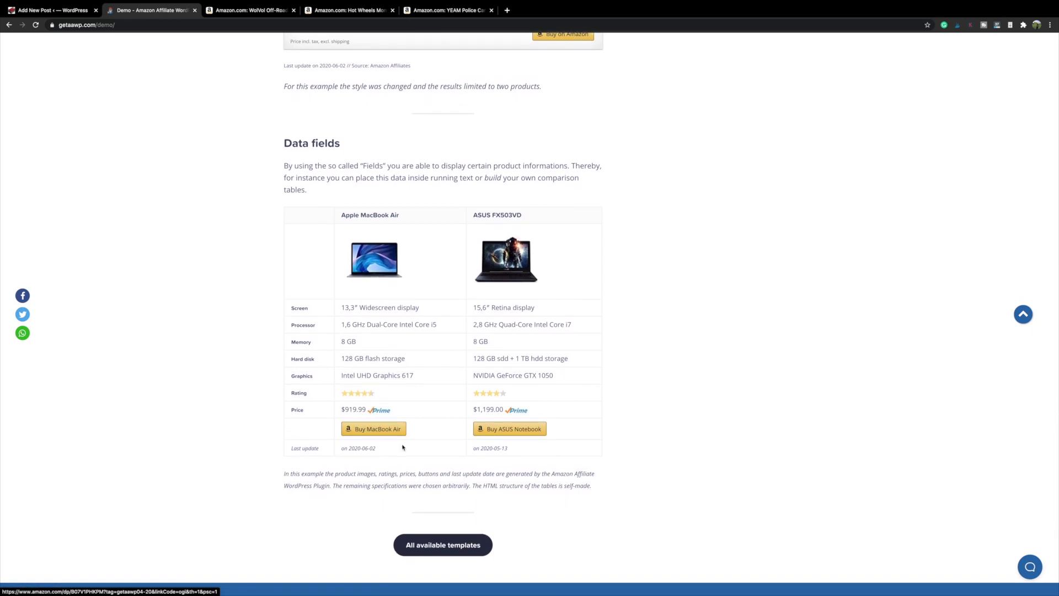
scroll(443, 437, "up", 7)
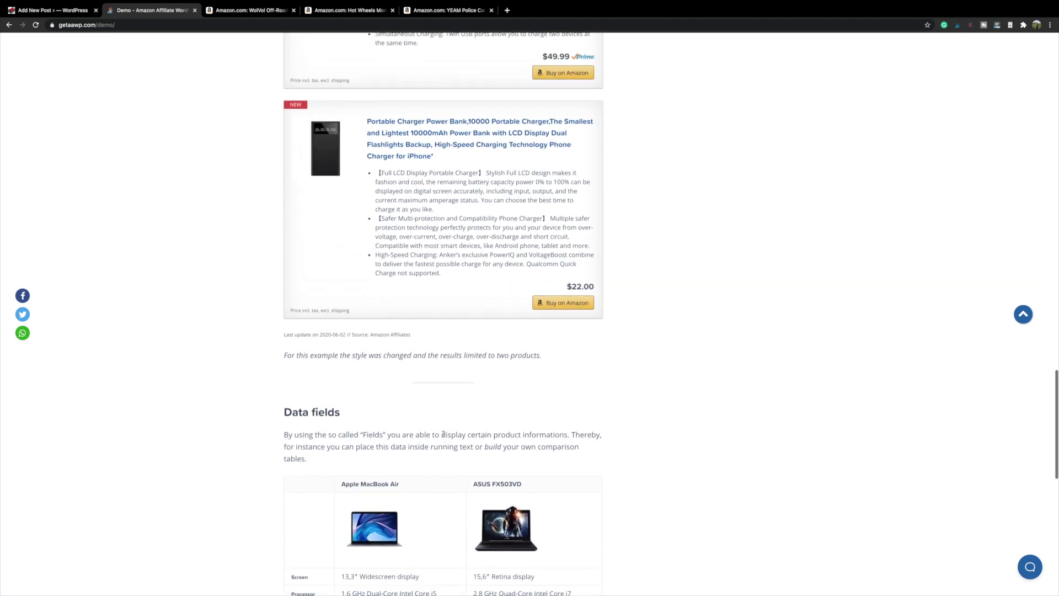
Step: Examine the standard and small widget examples beside the comparison table on the Demo page
scroll(443, 437, "down", 15)
scroll(443, 435, "up", 8)
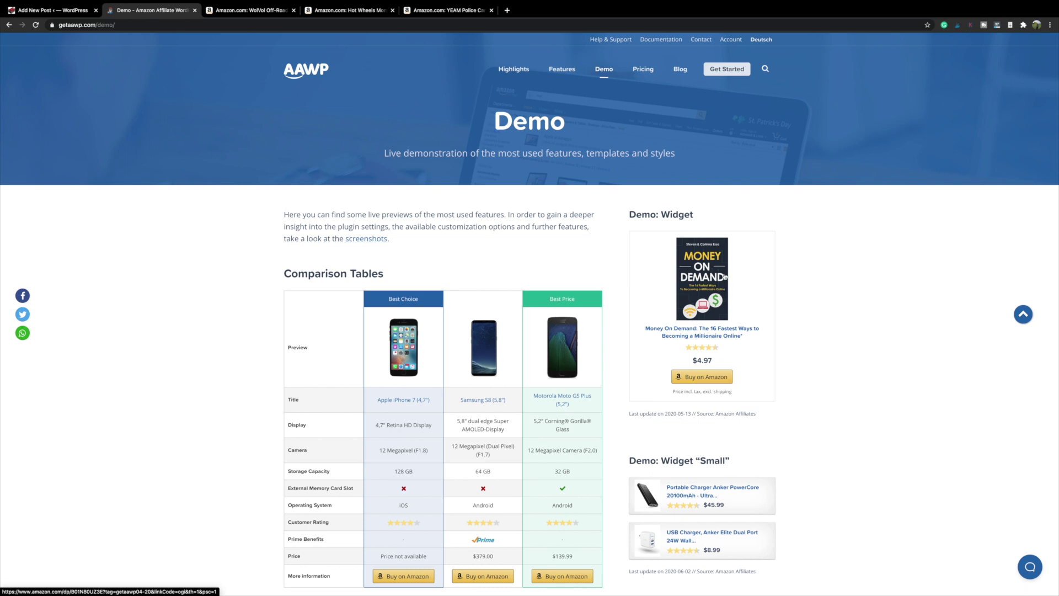
scroll(684, 303, "down", 2)
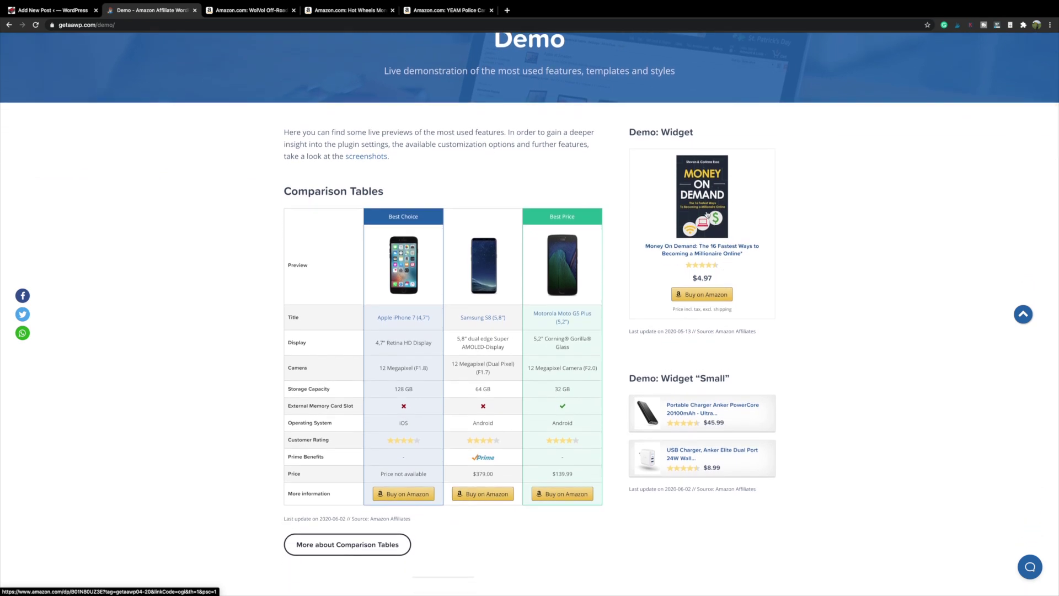
scroll(707, 236, "down", 1)
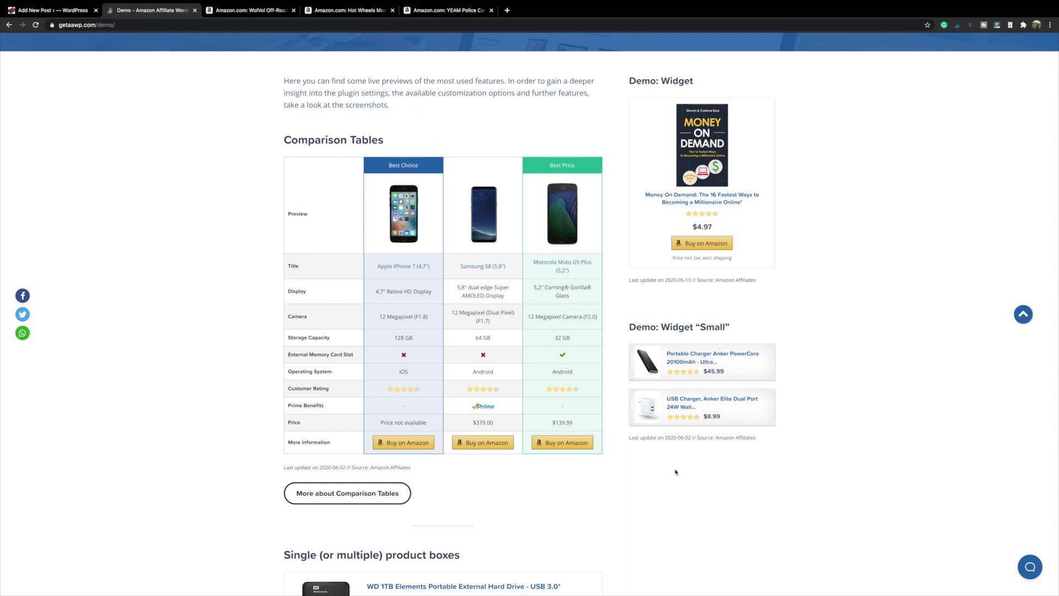
Step: Open the overview of all available templates and examine the default product box and grid templates with their shortcodes
scroll(557, 386, "down", 20)
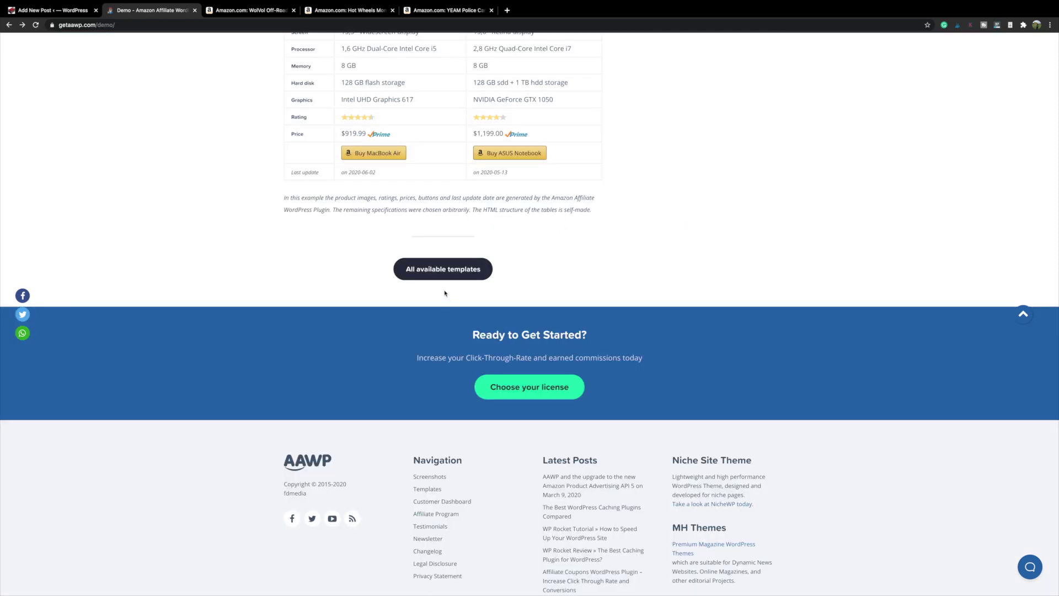
left_click(440, 272)
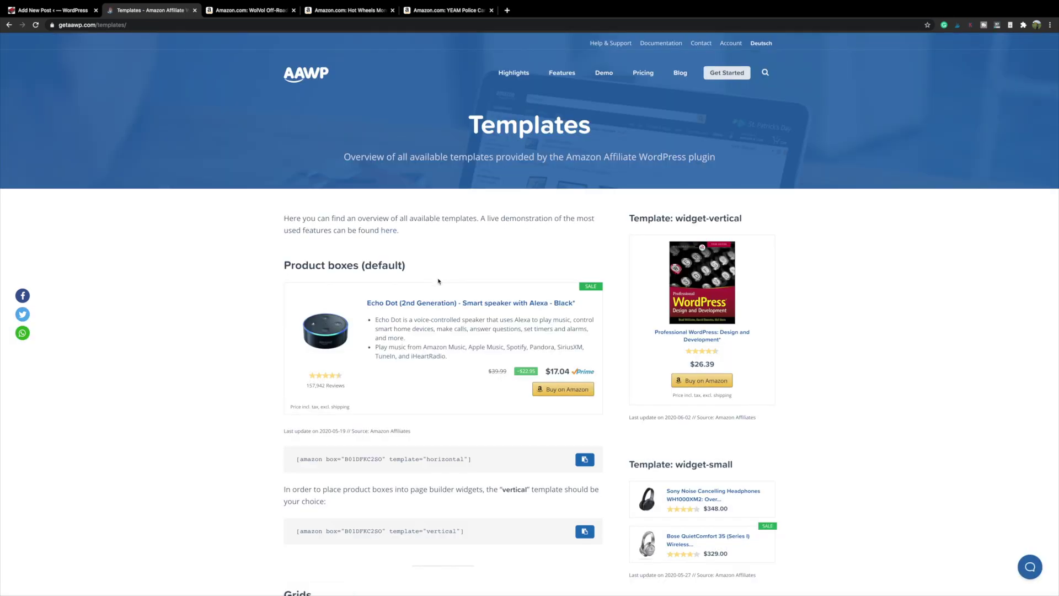
scroll(417, 284, "down", 3)
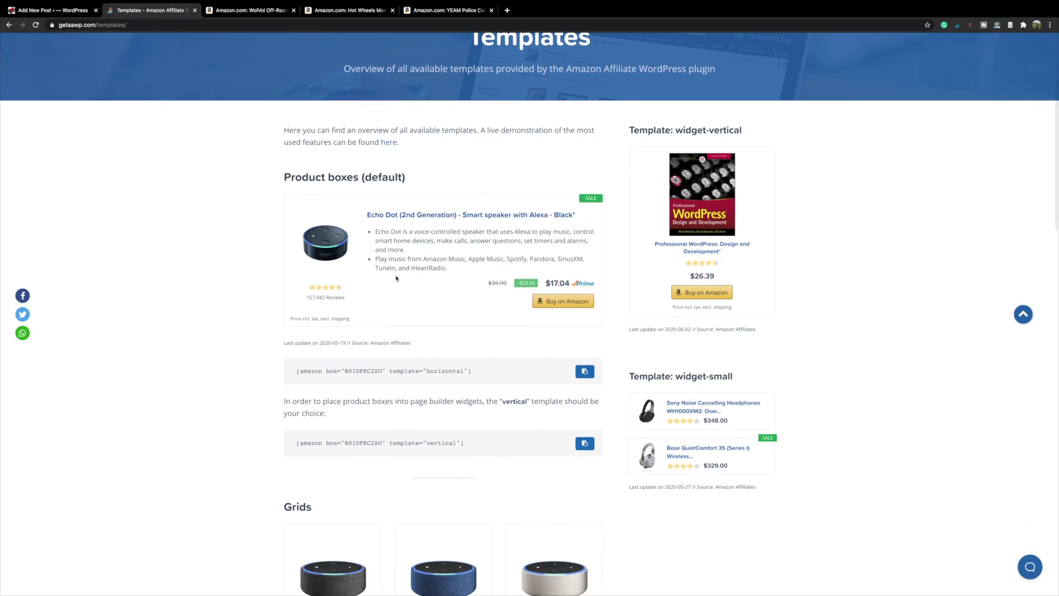
scroll(422, 287, "down", 7)
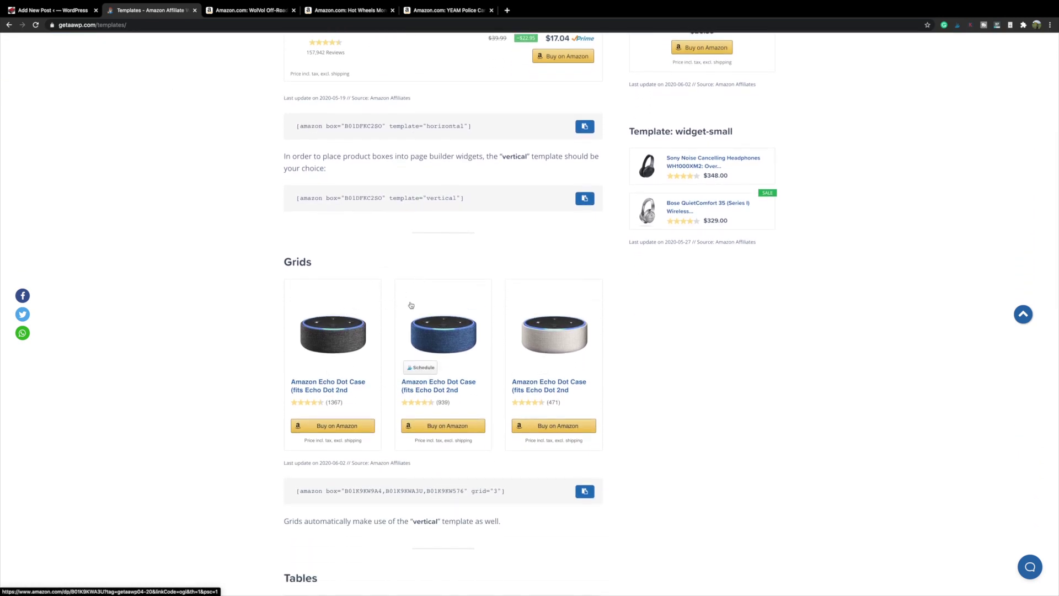
scroll(456, 288, "down", 6)
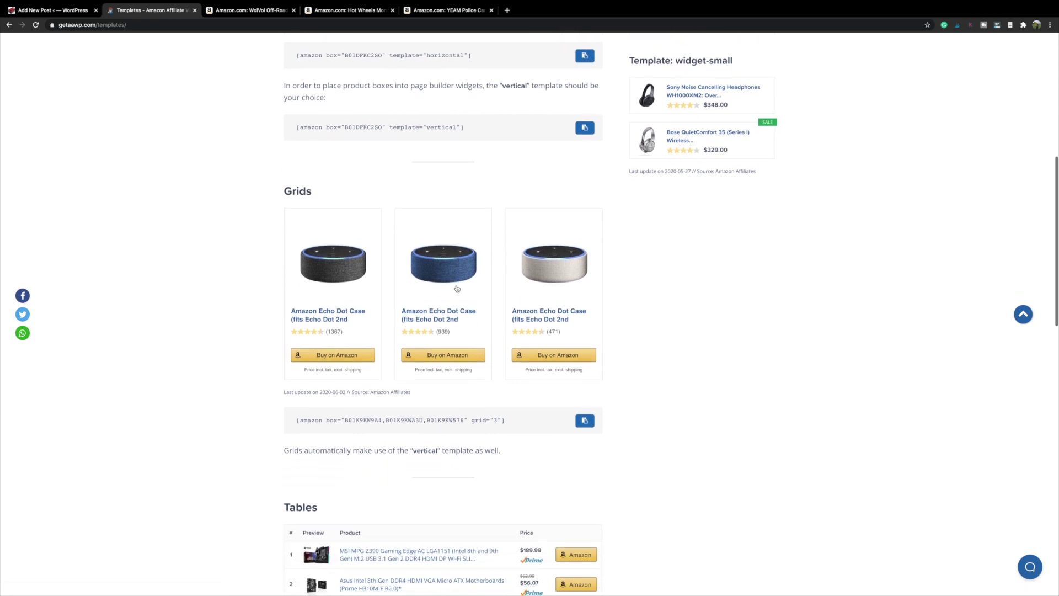
Step: Examine the table and list templates on the Templates page together with their shortcodes
scroll(456, 288, "down", 3)
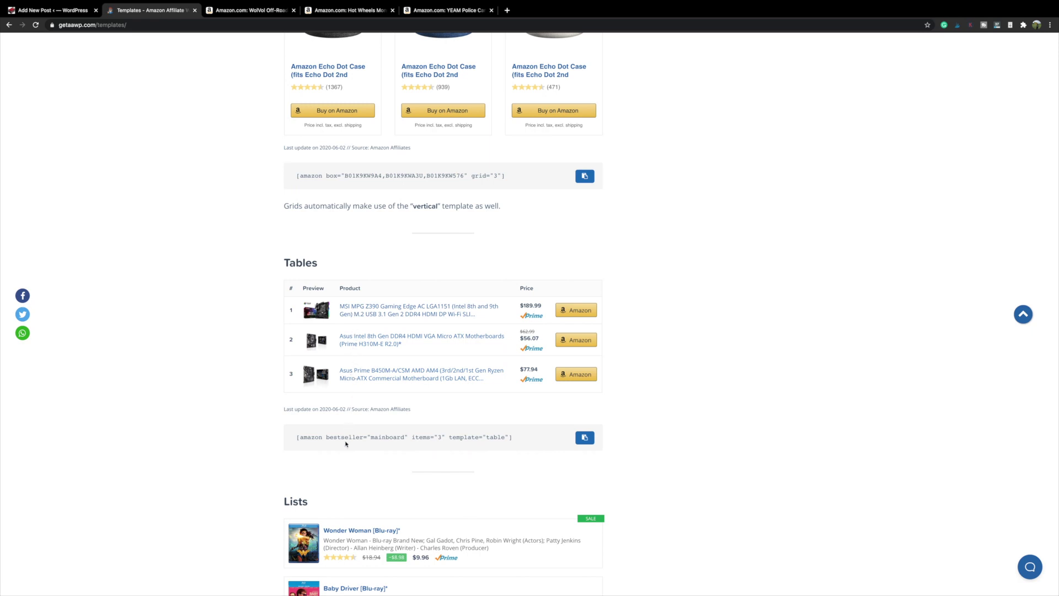
scroll(346, 442, "down", 1)
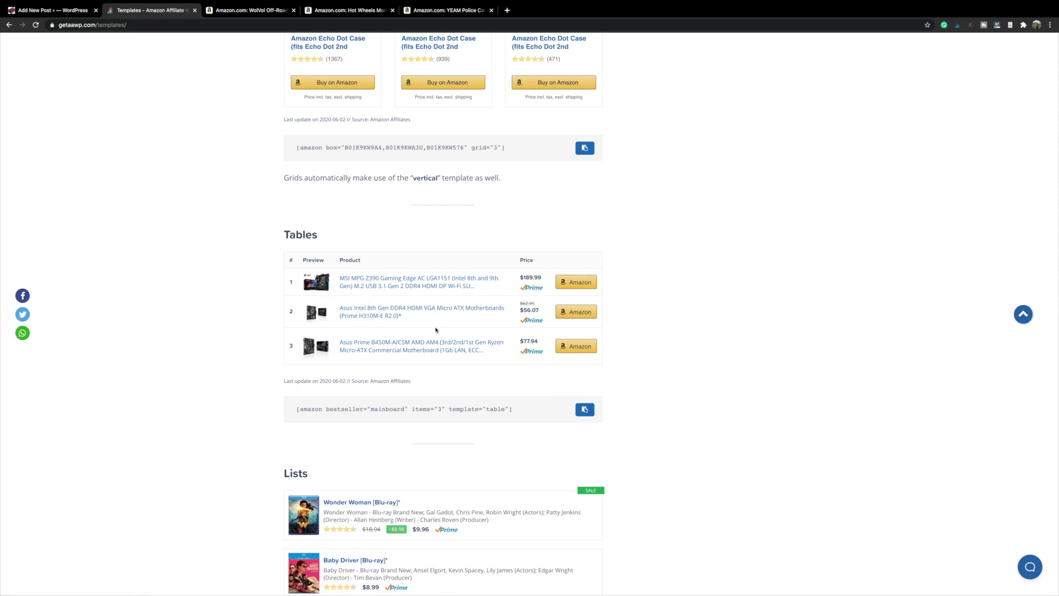
scroll(435, 329, "down", 3)
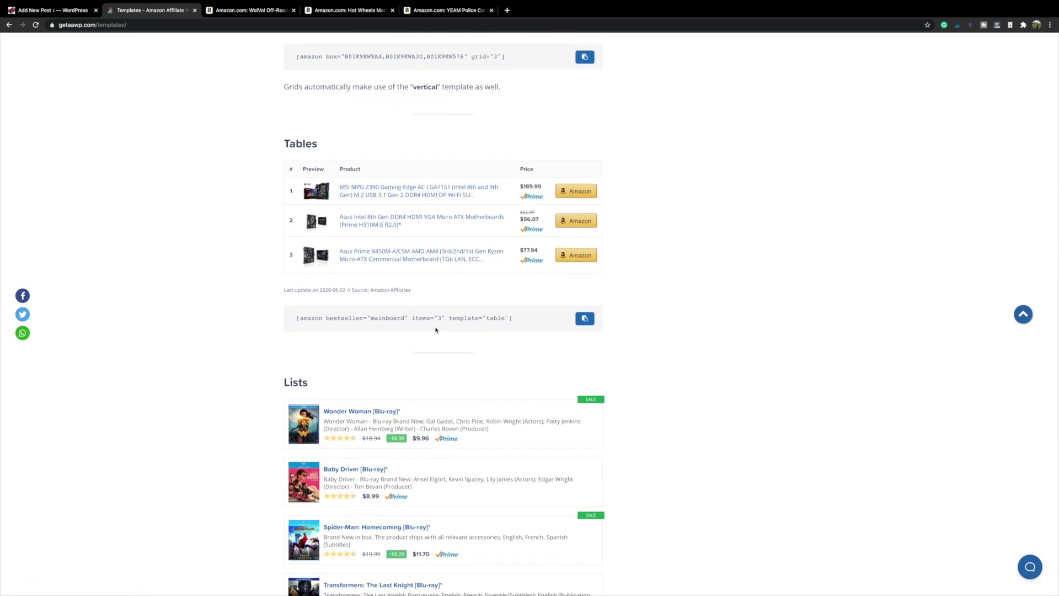
scroll(435, 329, "down", 4)
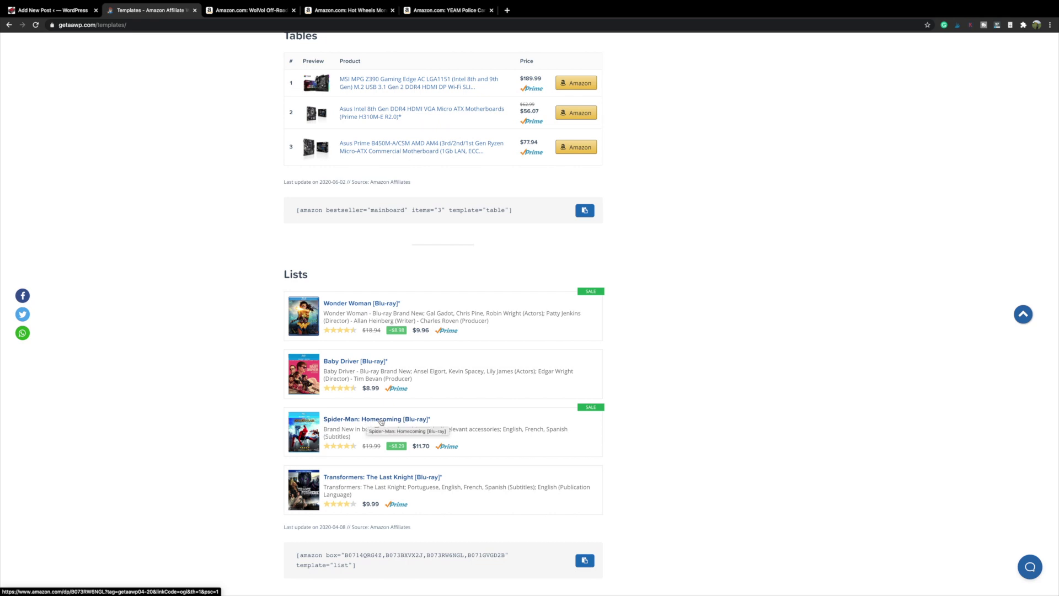
scroll(381, 425, "down", 2)
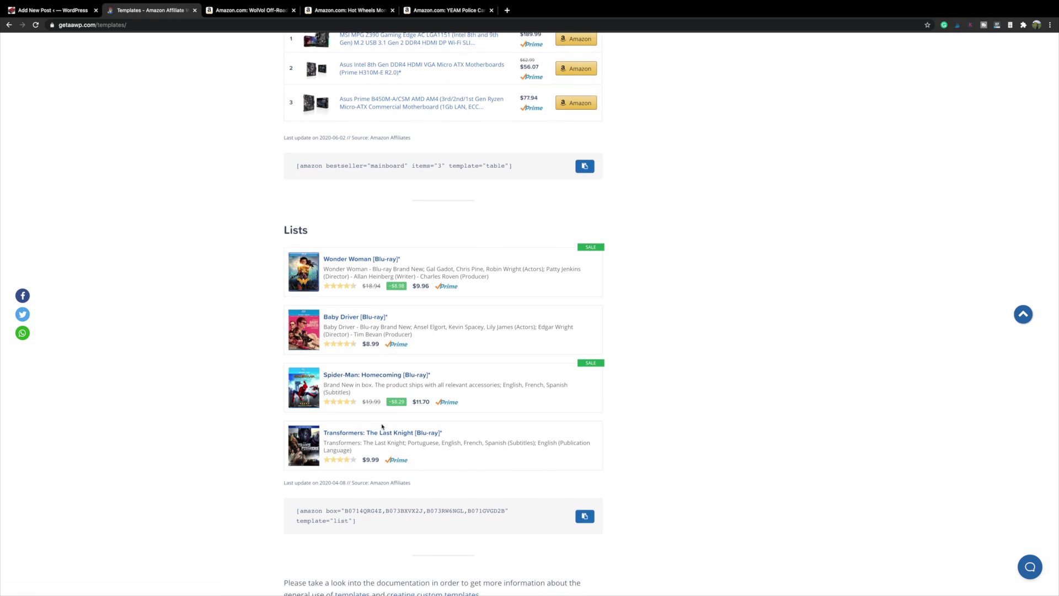
scroll(382, 427, "down", 3)
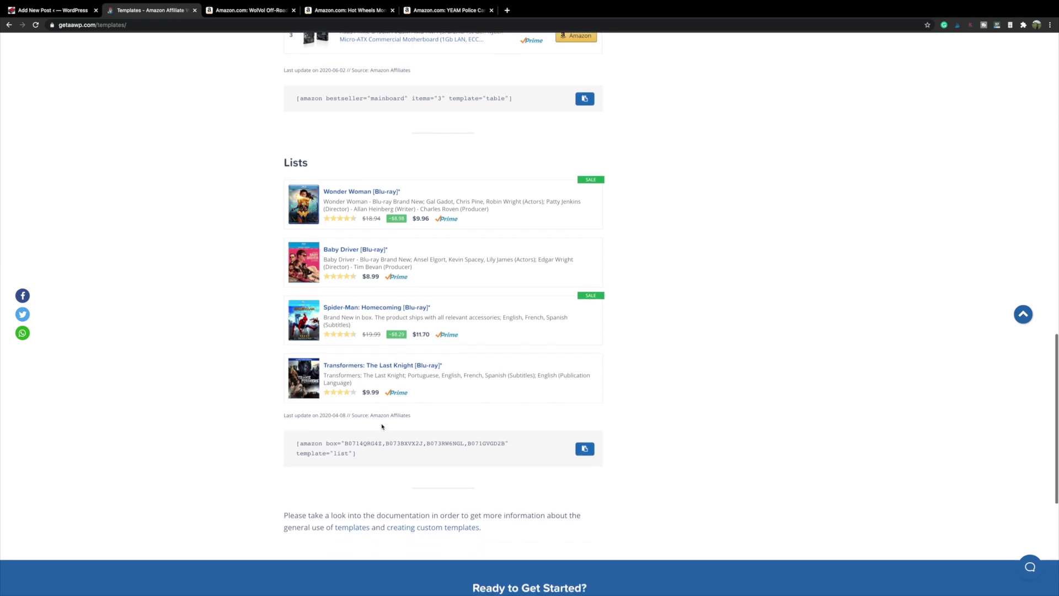
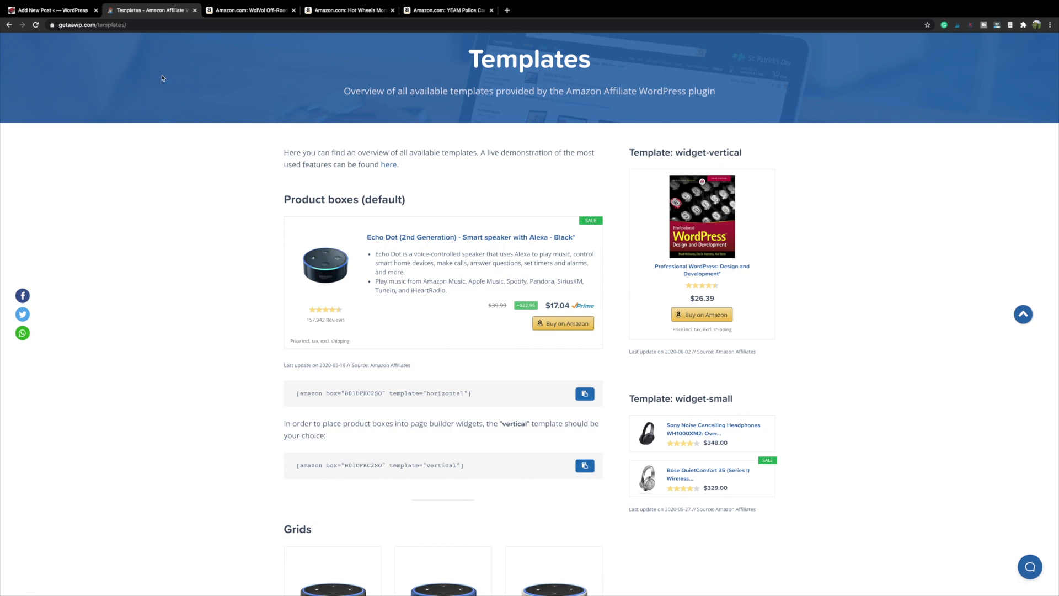
Step: In the Demonstration AAWP post, add the shortcode [amazon box="B01DFKC2SO" template="horizontal"] below the Lorem Ipsum paragraph
left_click(78, 11)
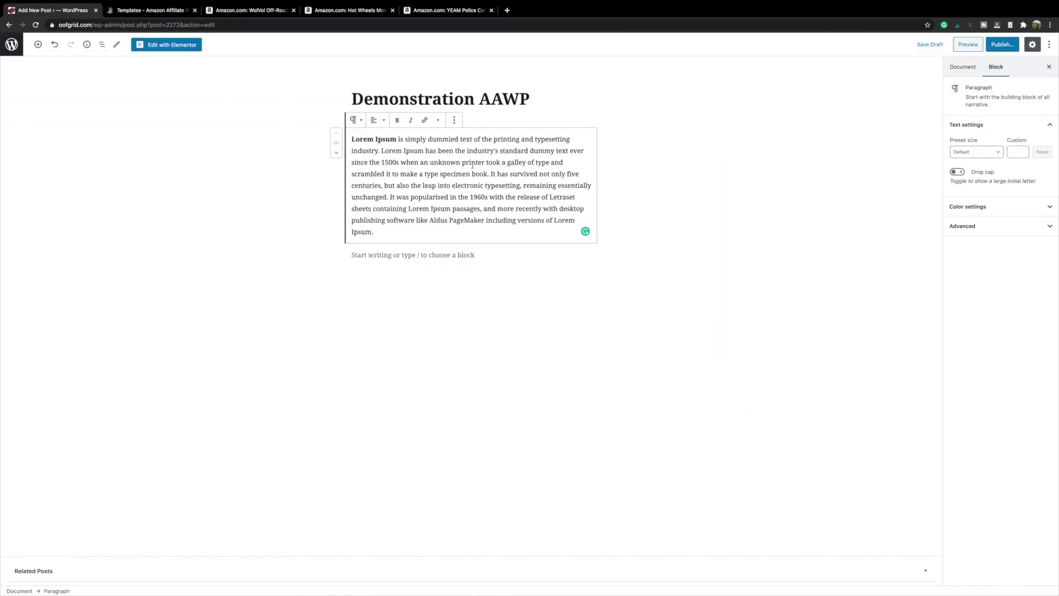
left_click(435, 254)
type("[amazon box=\"B01DFKC2SO\" template=\"horizontal\"]")
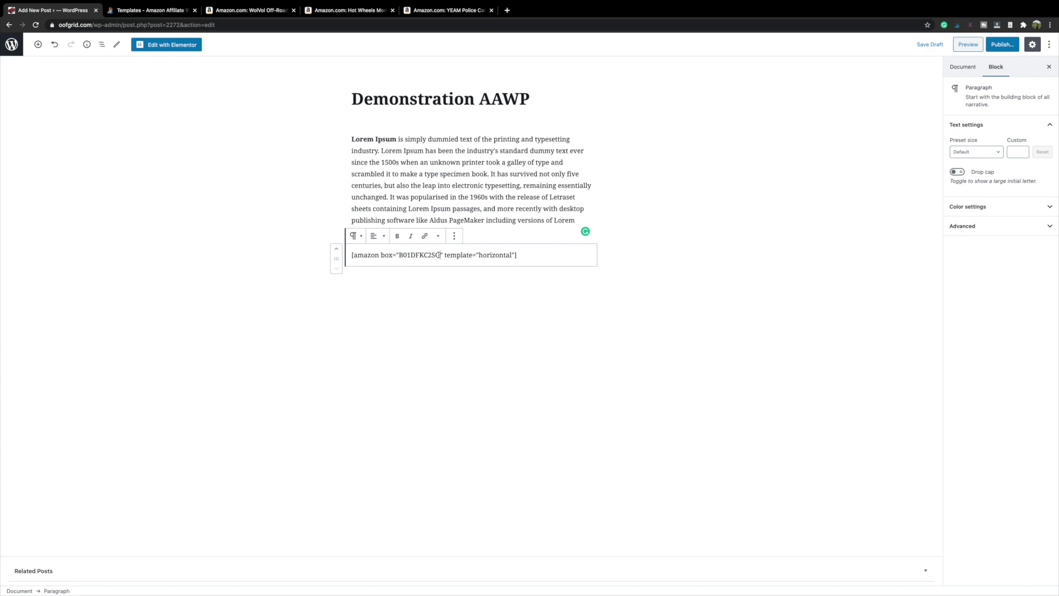
Step: Locate the WolVol toy car's ASIN in its Amazon product information and highlight the same code in the page address
left_click(249, 10)
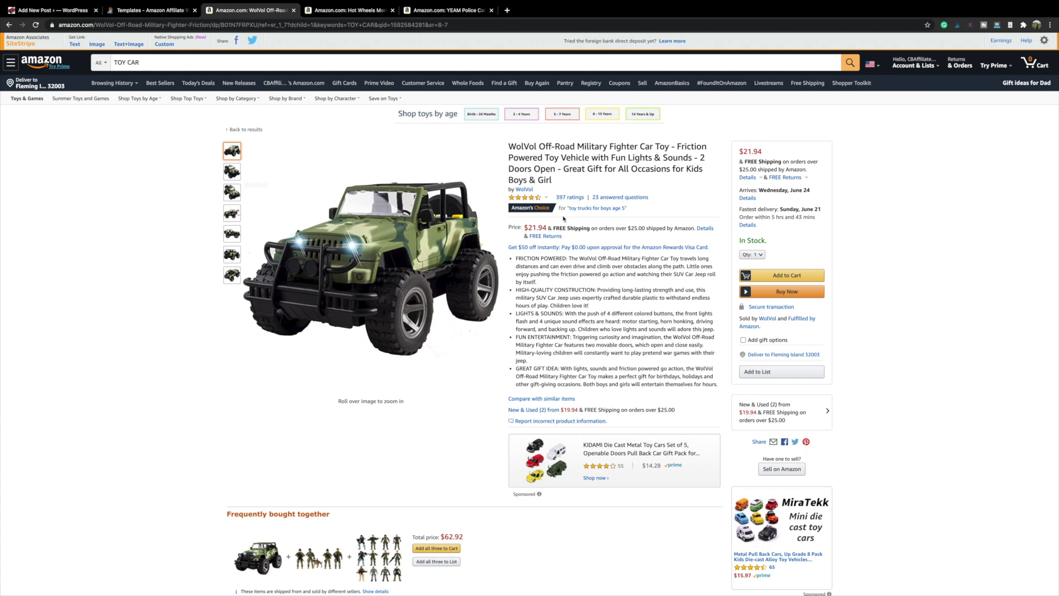
scroll(563, 219, "down", 8)
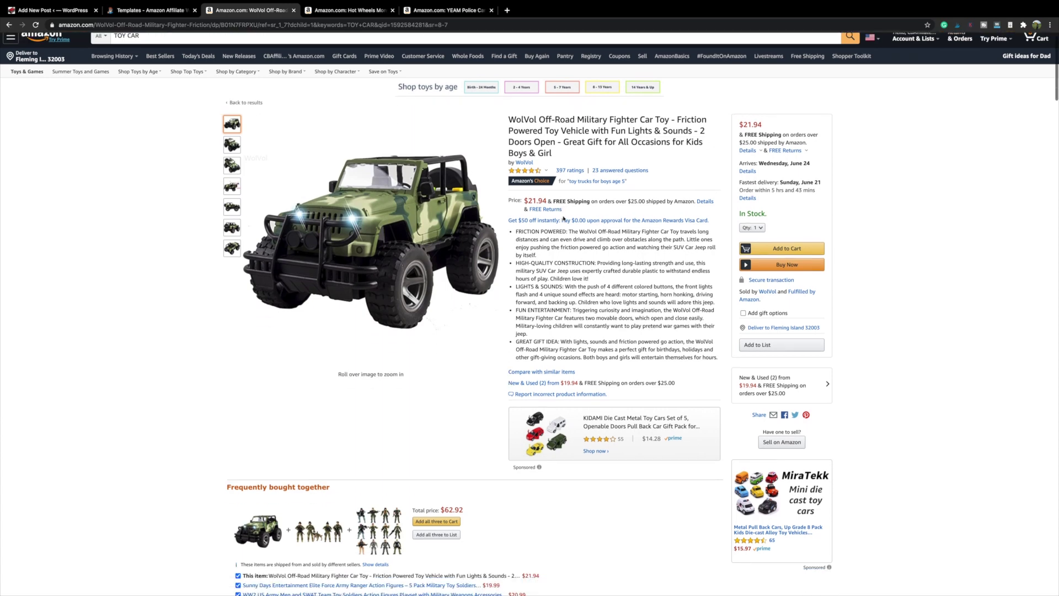
scroll(563, 218, "down", 10)
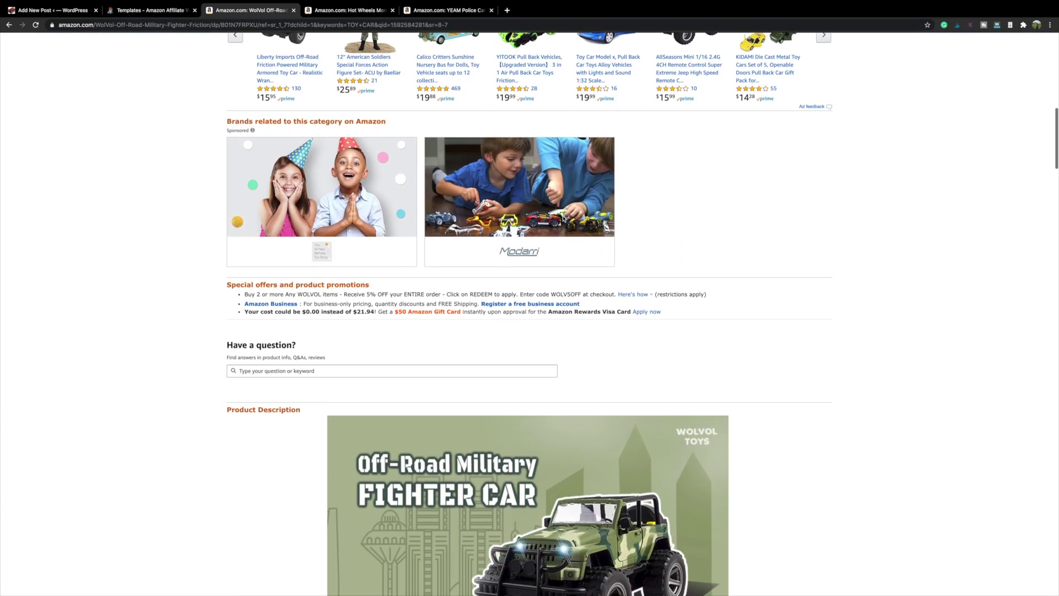
scroll(563, 219, "down", 13)
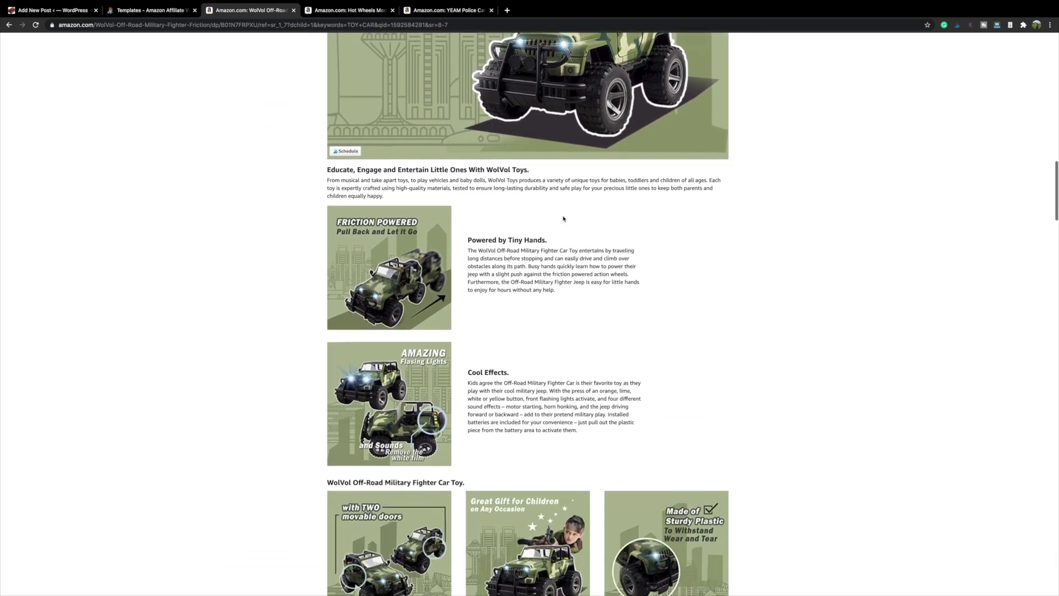
scroll(563, 218, "down", 3)
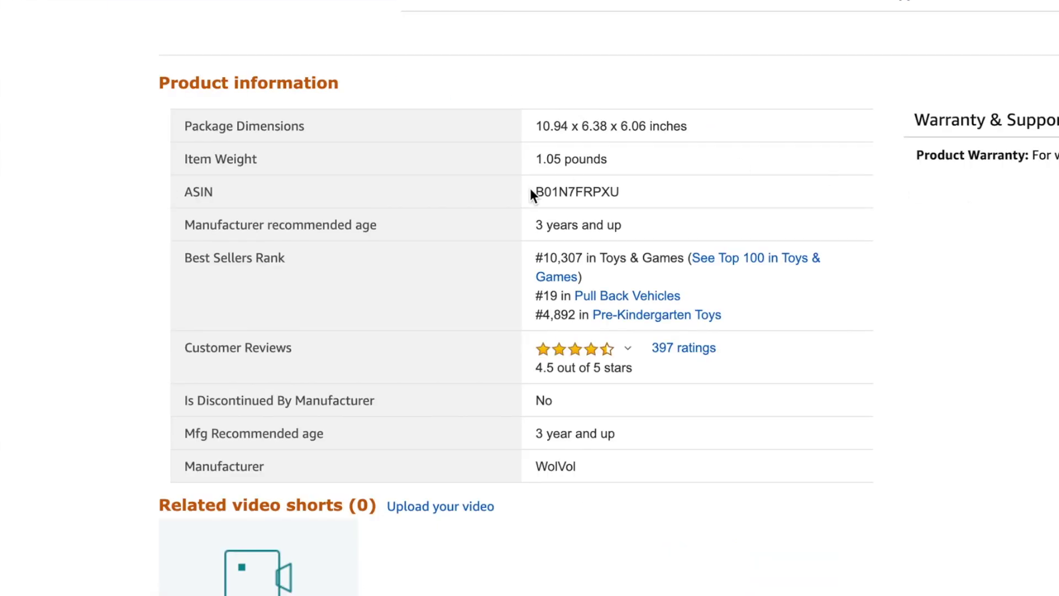
left_click_drag(532, 191, 634, 188)
scroll(424, 210, "up", 20)
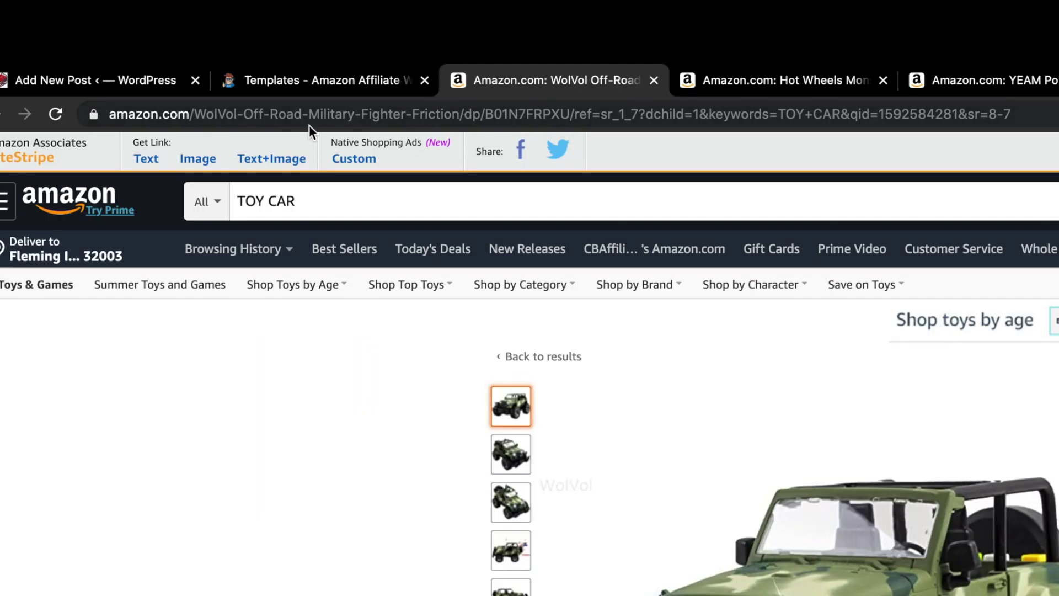
left_click_drag(486, 113, 568, 113)
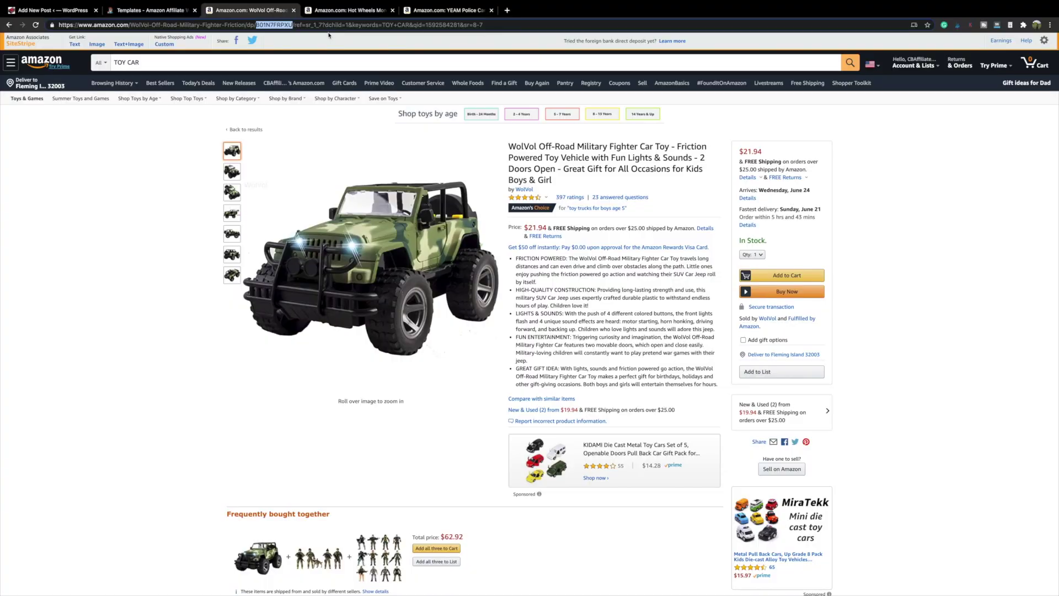
Step: Copy the ASIN B07GB64B5B from the page address of the Hot Wheels monster truck on Amazon
left_click(337, 11)
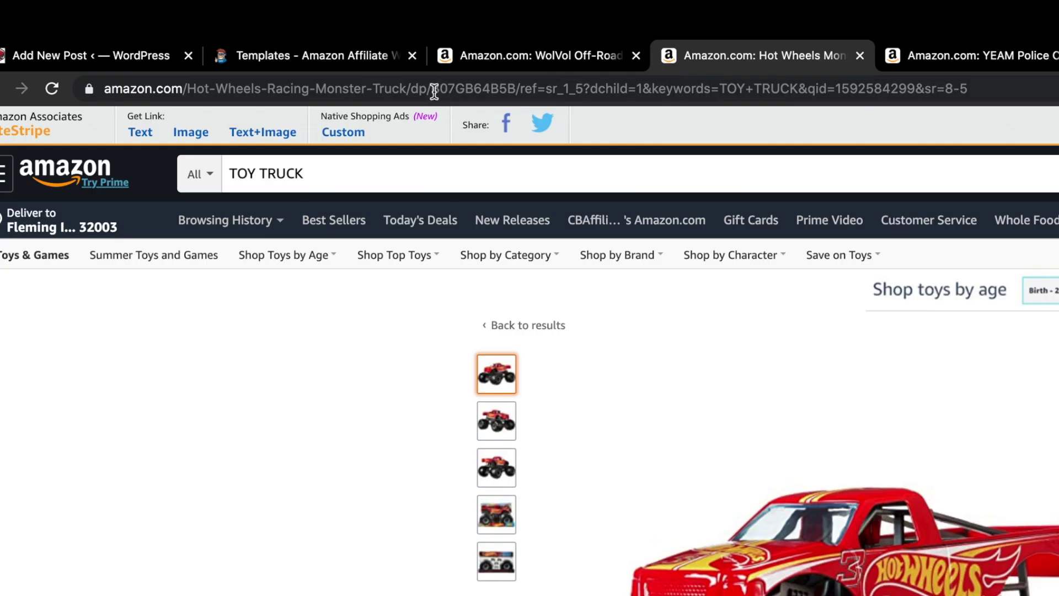
left_click_drag(433, 90, 518, 90)
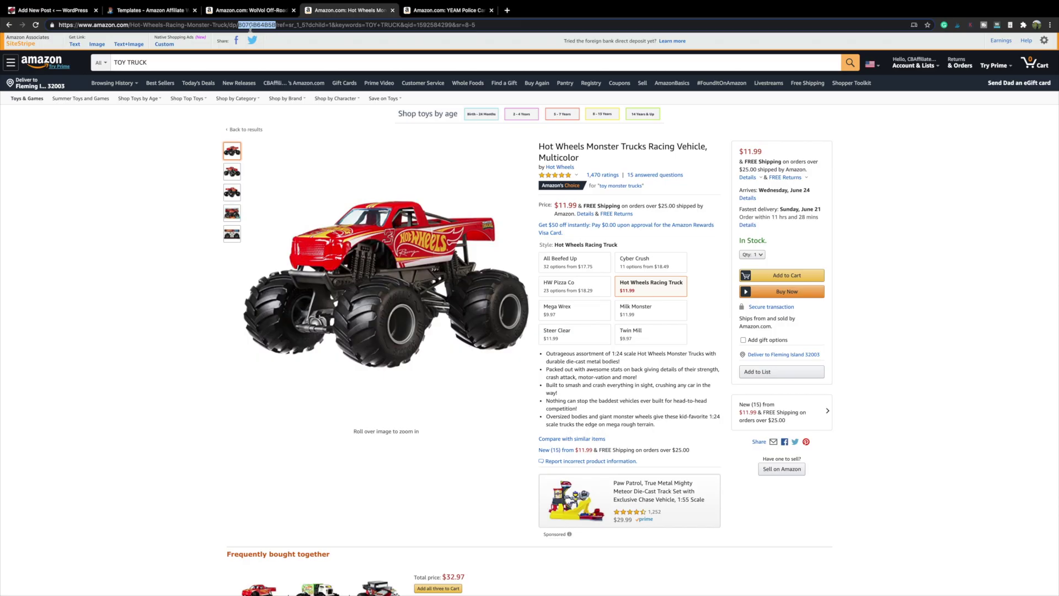
right_click(249, 27)
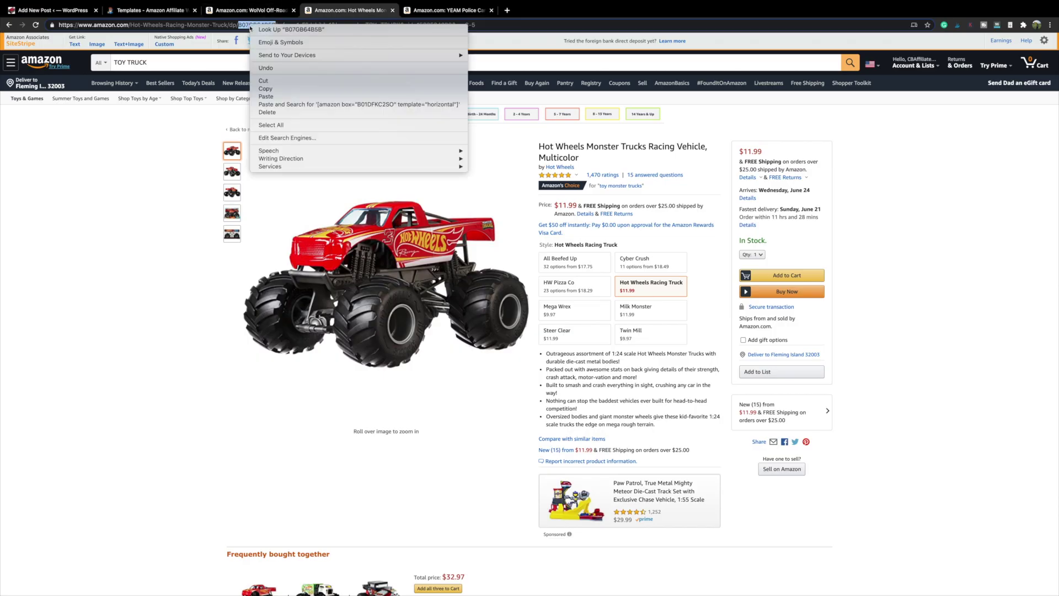
left_click(268, 90)
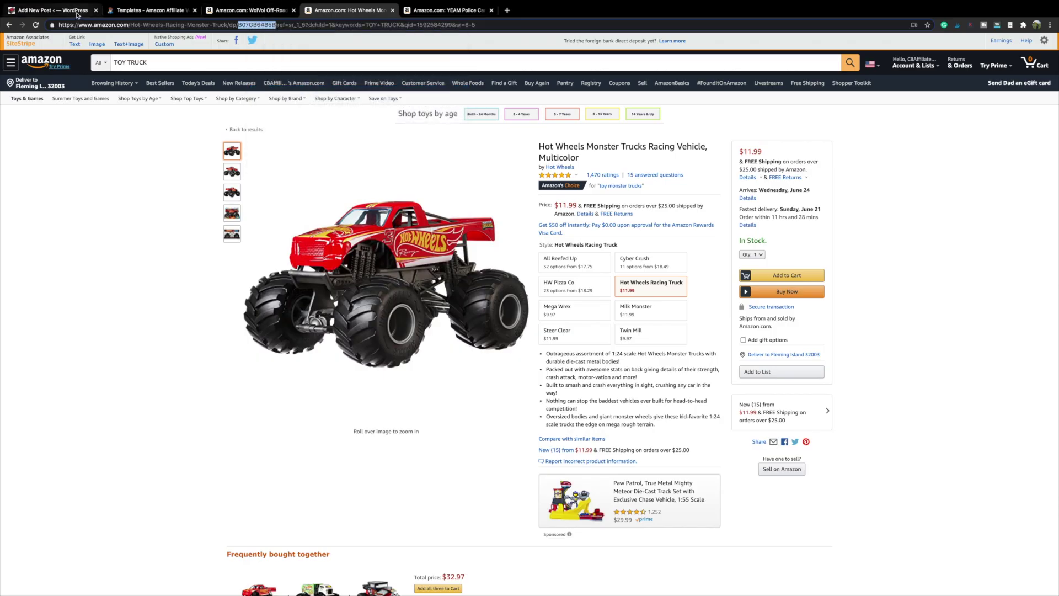
Step: Replace the ASIN in the post's horizontal box shortcode with B07GB64B5B
left_click(52, 10)
left_click(439, 255)
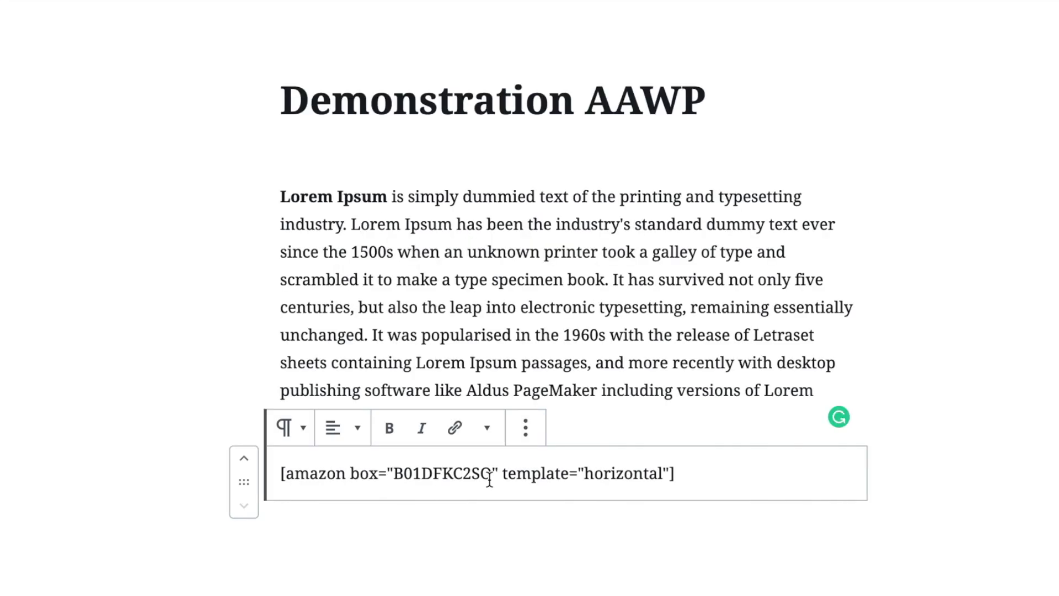
key("BackSpace")
key("BackSpace")
key("BackSpace")
key("BackSpace")
key("BackSpace")
key("BackSpace")
key("BackSpace")
key("BackSpace")
key("BackSpace")
key("BackSpace")
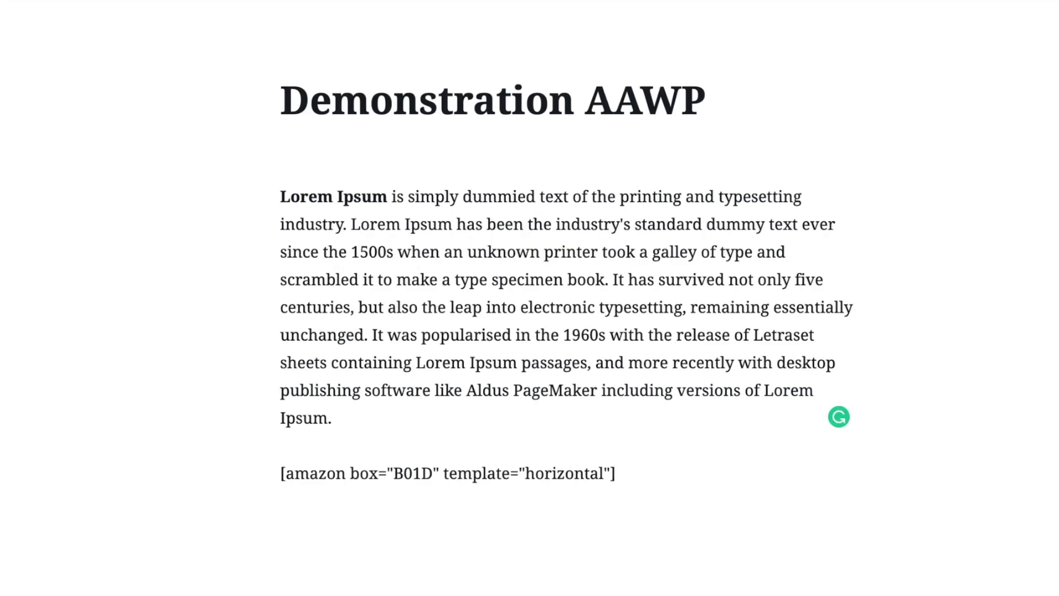
key("ctrl+v")
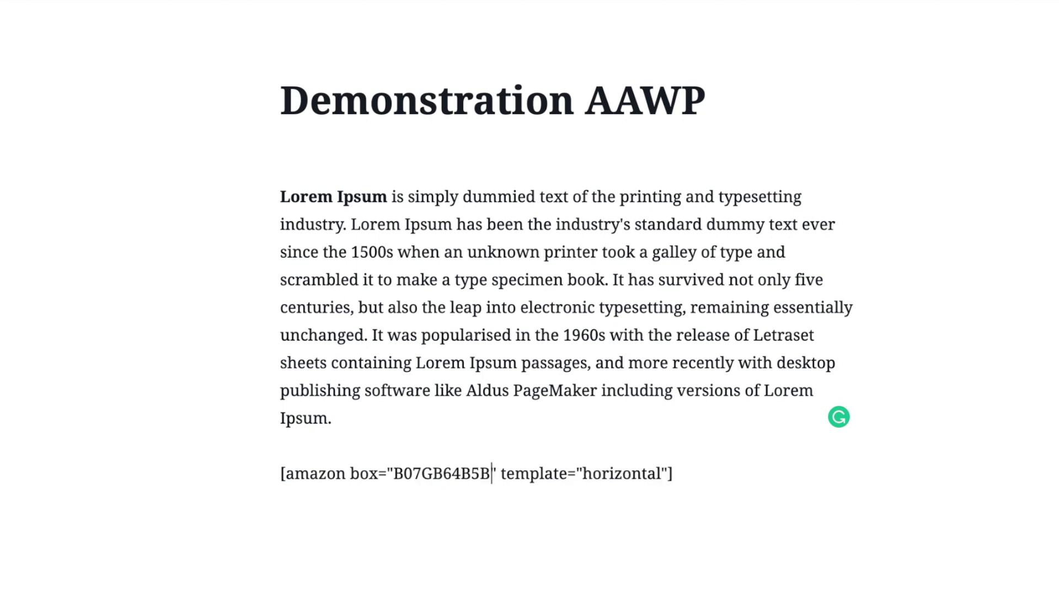
Step: Save the Demonstration AAWP post as a draft and preview its product box
left_click(932, 44)
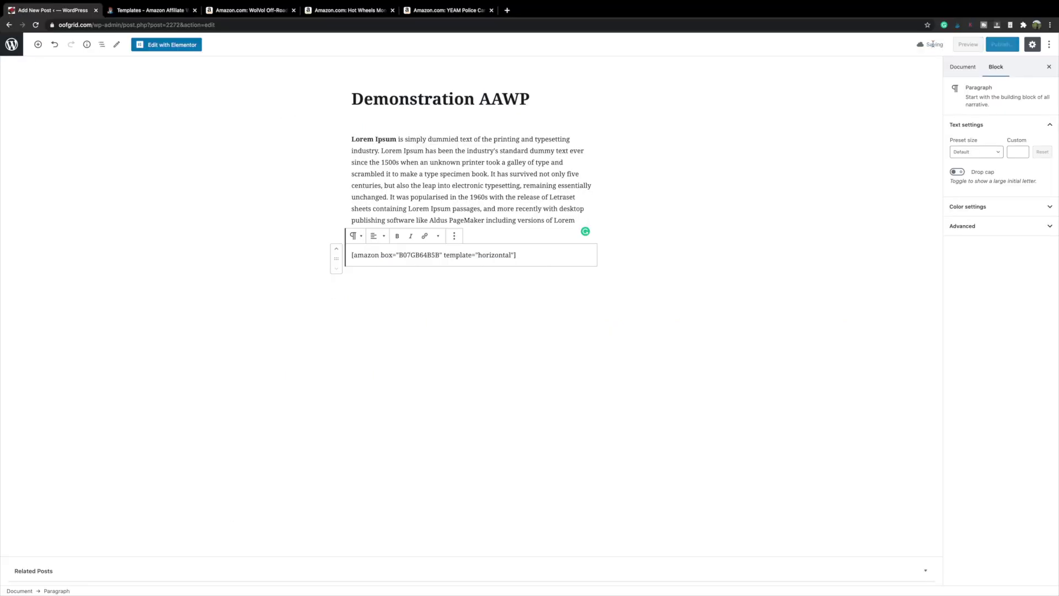
left_click(967, 44)
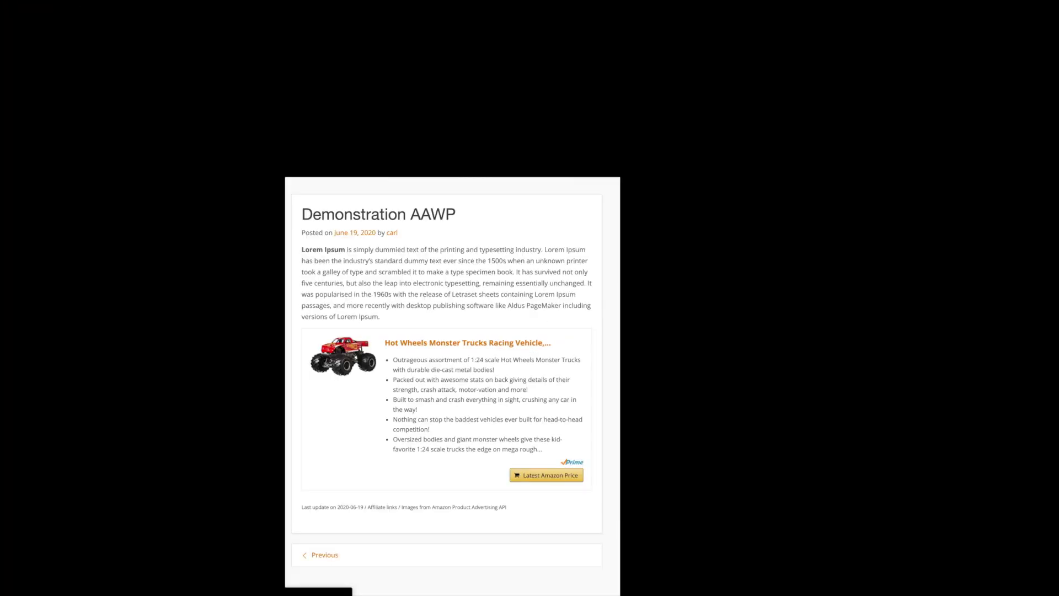
scroll(494, 273, "down", 2)
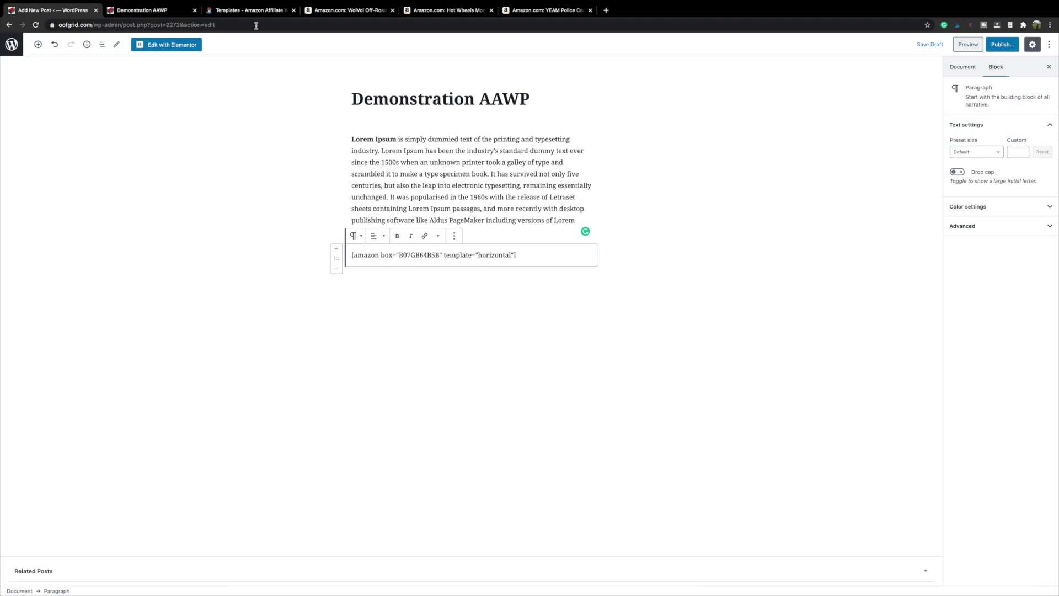
Step: Copy the three-column grid shortcode from the AAWP templates page and paste it below the horizontal box shortcode in the post
left_click(226, 11)
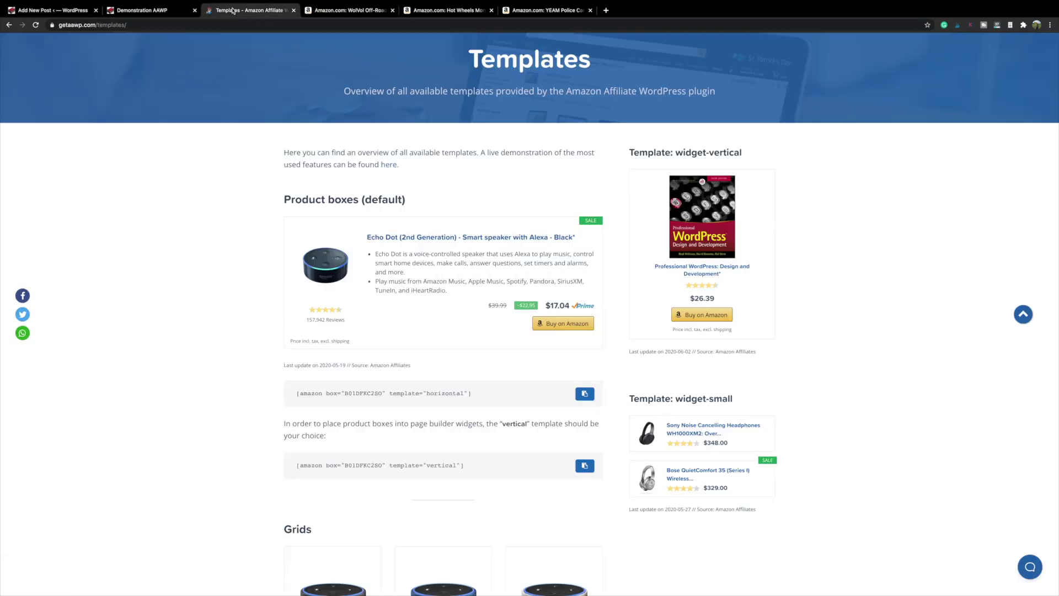
scroll(410, 278, "down", 7)
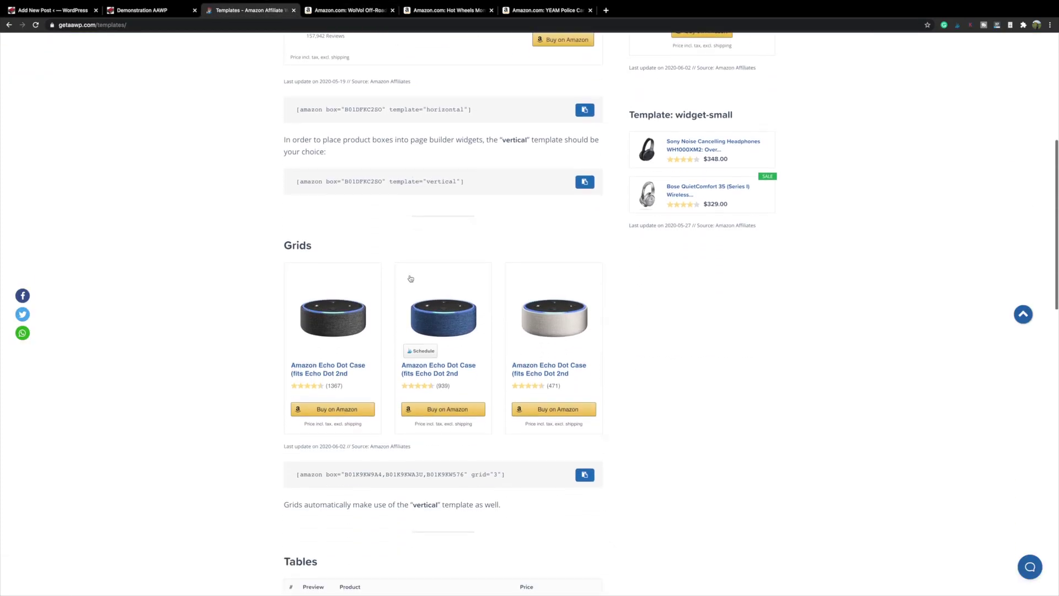
scroll(410, 278, "down", 1)
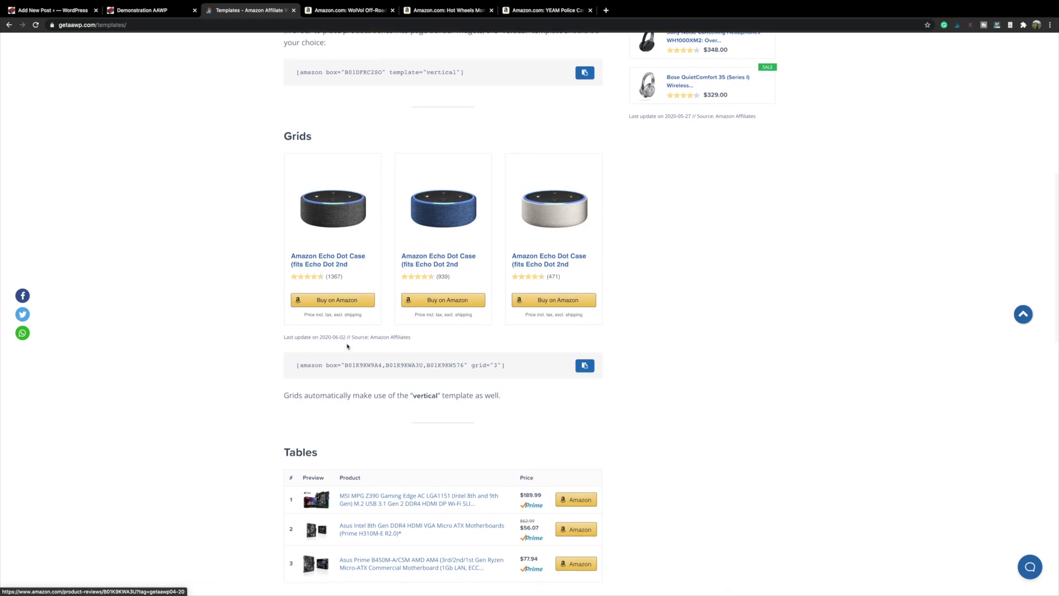
left_click_drag(296, 366, 507, 368)
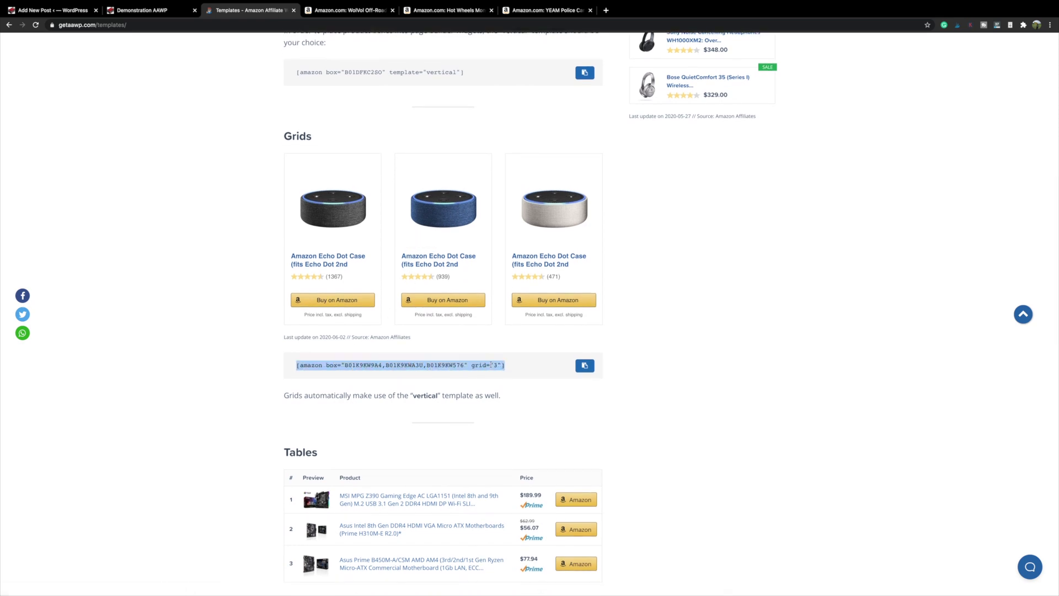
right_click(491, 364)
left_click(510, 382)
left_click(71, 11)
key("Return")
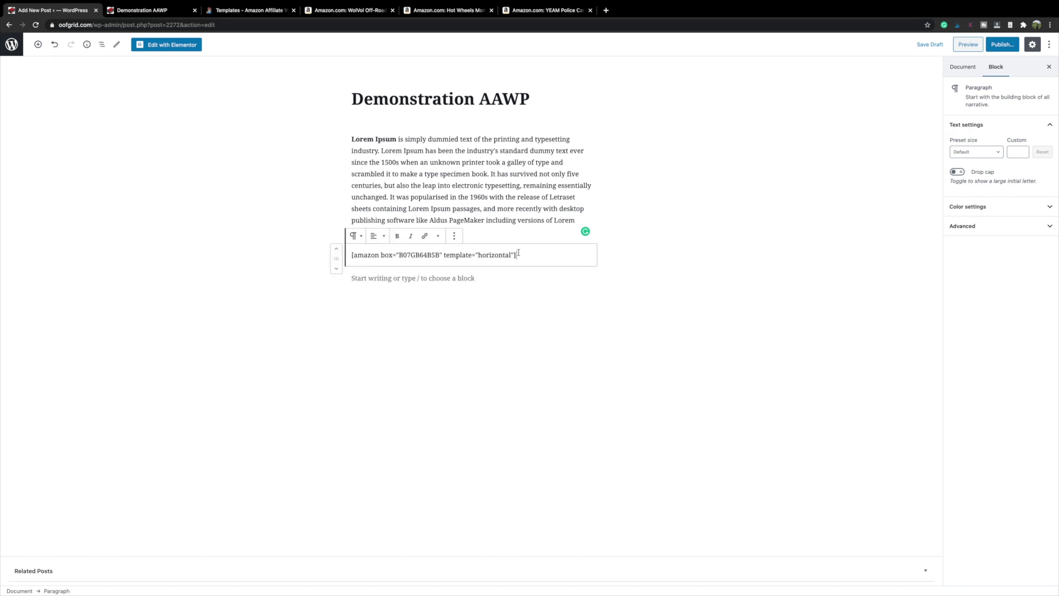
key("ctrl+v")
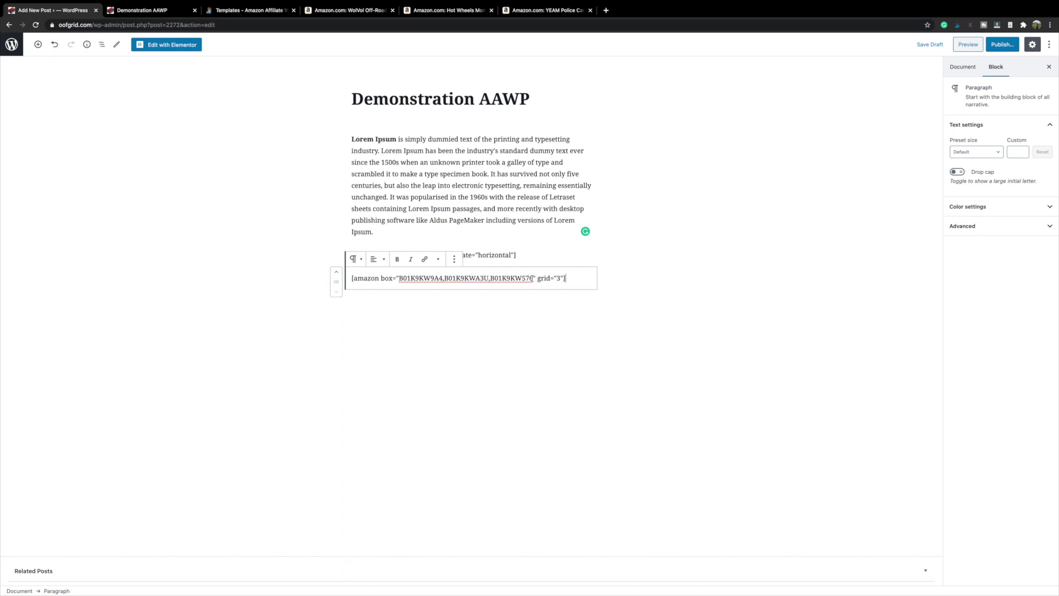
Step: Delete the three sample ASINs from the grid shortcode, leaving the box value empty
key("BackSpace")
key("BackSpace")
key("BackSpace")
key("BackSpace")
key("BackSpace")
key("BackSpace")
key("BackSpace")
key("BackSpace")
key("BackSpace")
key("BackSpace")
key("BackSpace")
key("BackSpace")
key("BackSpace")
key("BackSpace")
key("BackSpace")
key("BackSpace")
key("BackSpace")
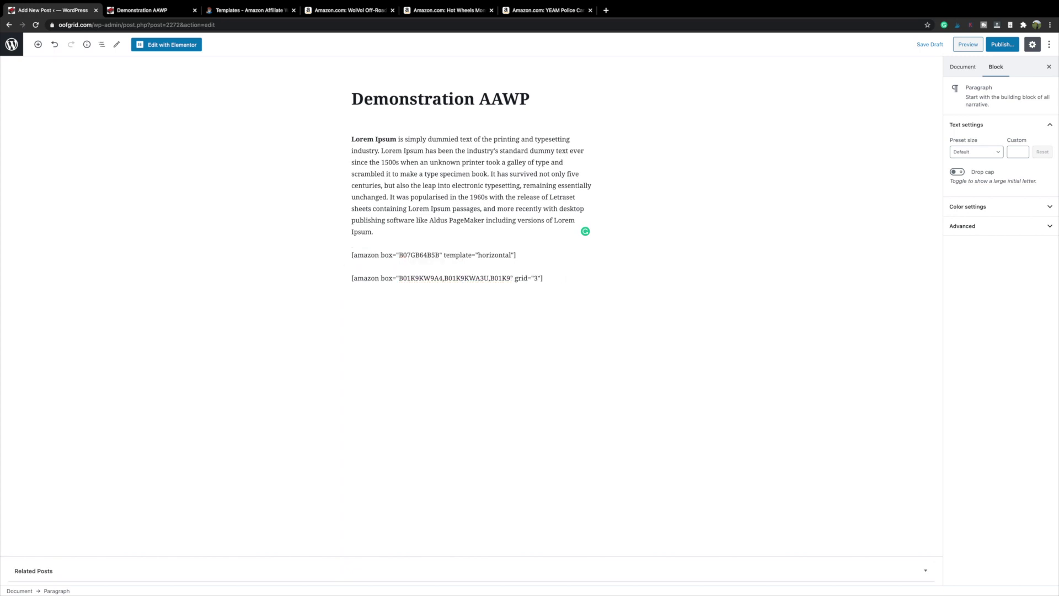
key("BackSpace")
key("BackSpace")
key("BackSpace")
key("BackSpace")
key("BackSpace")
key("BackSpace")
key("BackSpace")
key("BackSpace")
key("BackSpace")
key("BackSpace")
key("BackSpace")
key("BackSpace")
key("BackSpace")
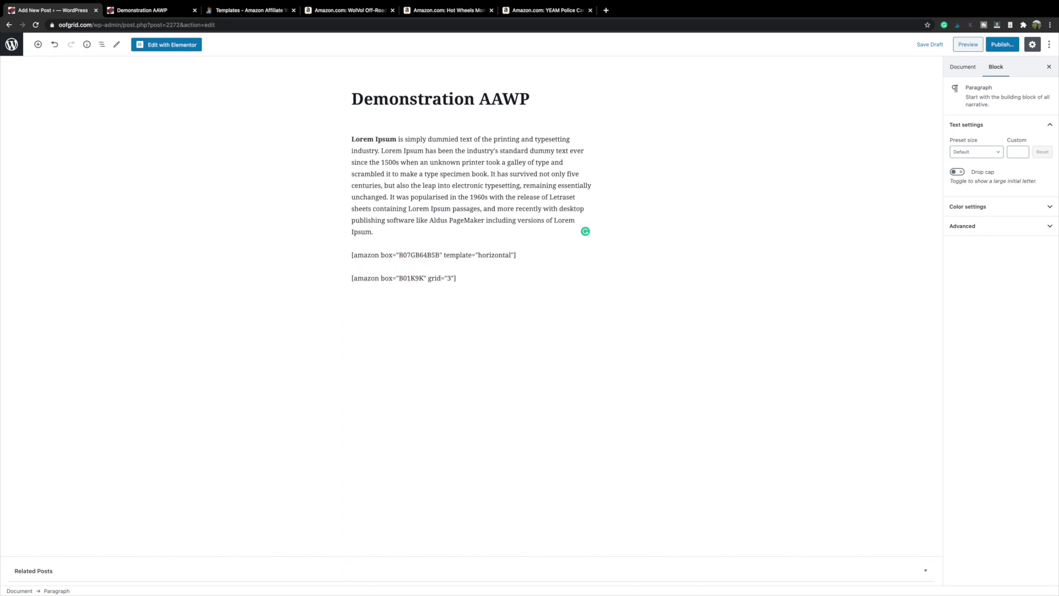
key("BackSpace")
key("BackSpace")
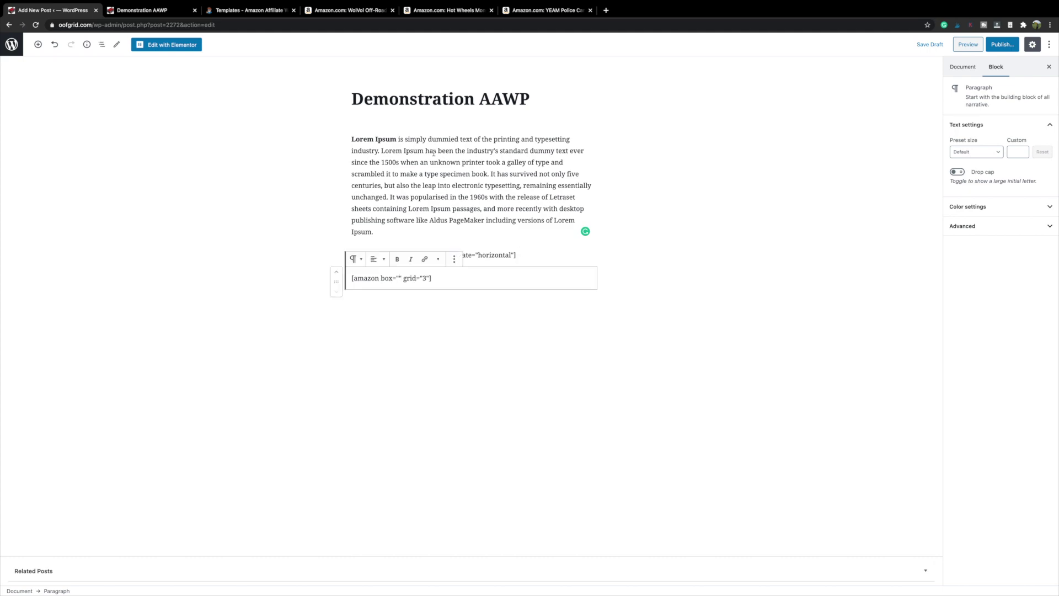
Step: Copy the WolVol toy car's ASIN B01N7FRPXU from its Amazon page address into the grid shortcode, followed by a comma
left_click(339, 10)
right_click(283, 25)
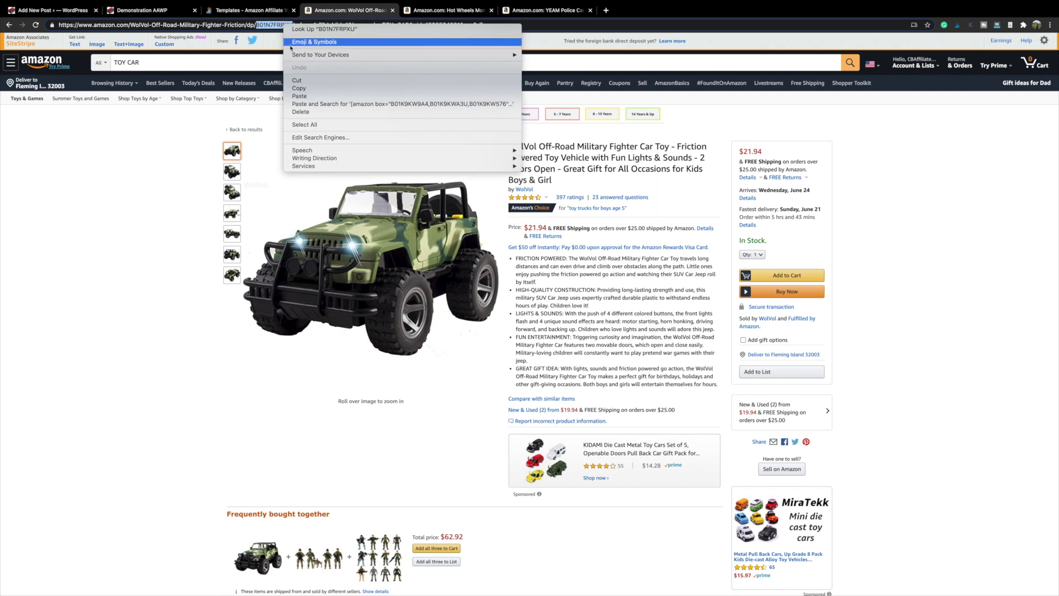
left_click(308, 84)
left_click(74, 11)
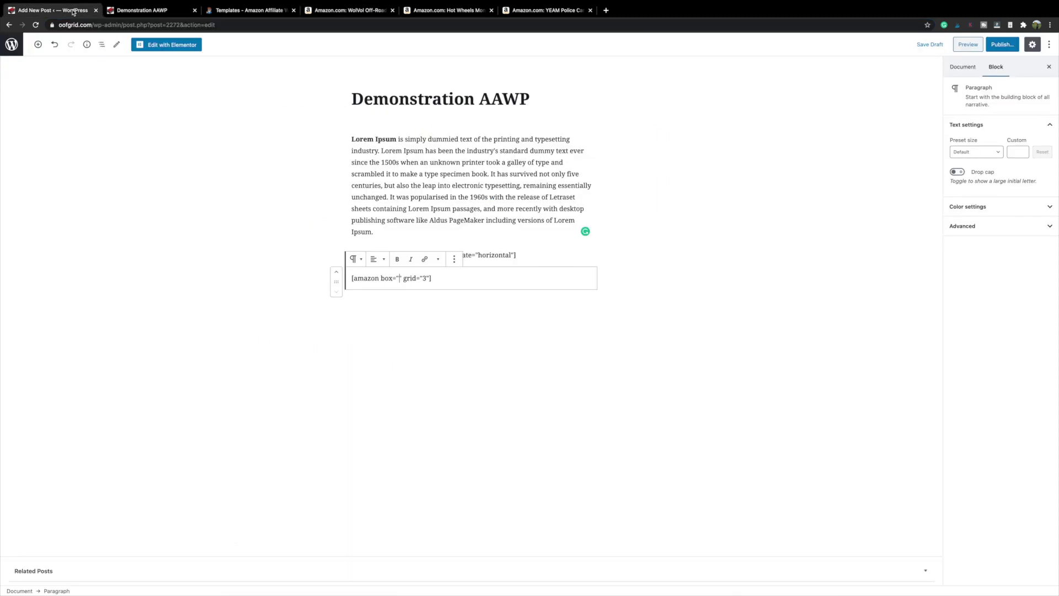
key("ctrl+v")
type(",")
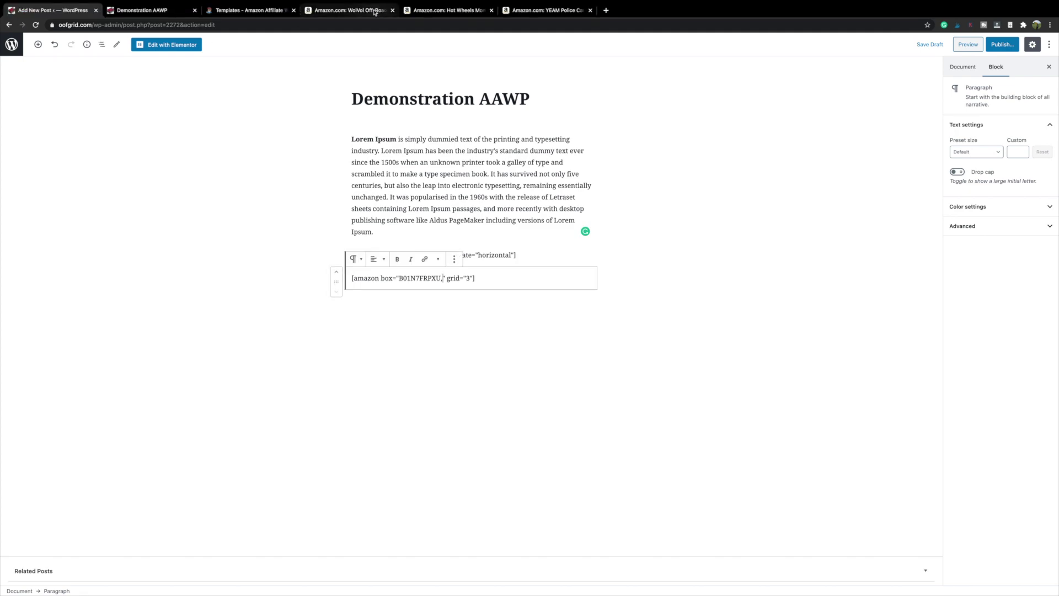
Step: Add the Hot Wheels monster truck's ASIN B07GB64B5B from its Amazon page address to the grid shortcode, followed by a comma
left_click(423, 11)
right_click(268, 26)
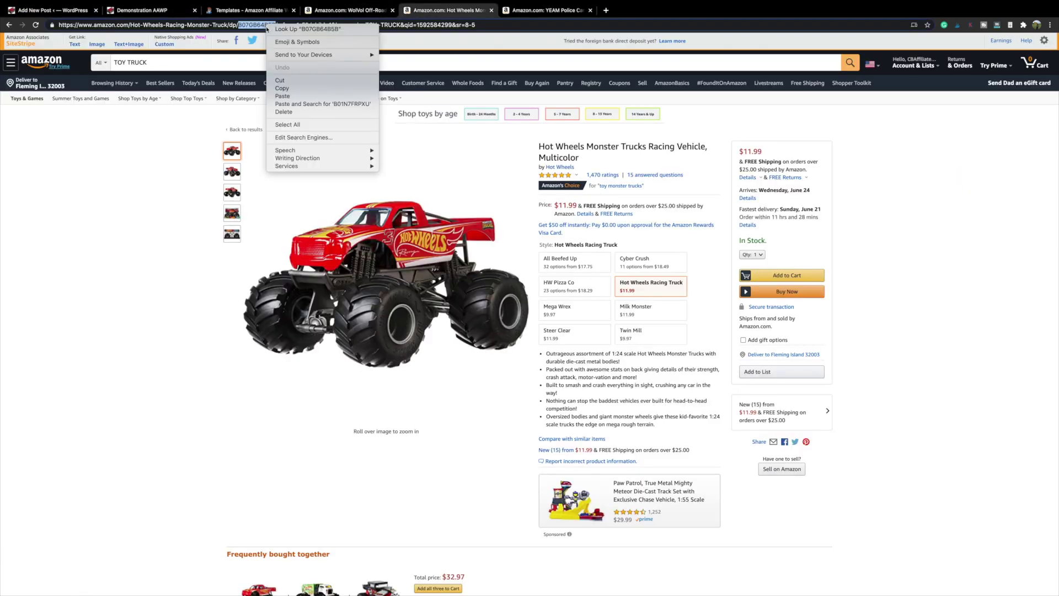
left_click(283, 89)
left_click(88, 13)
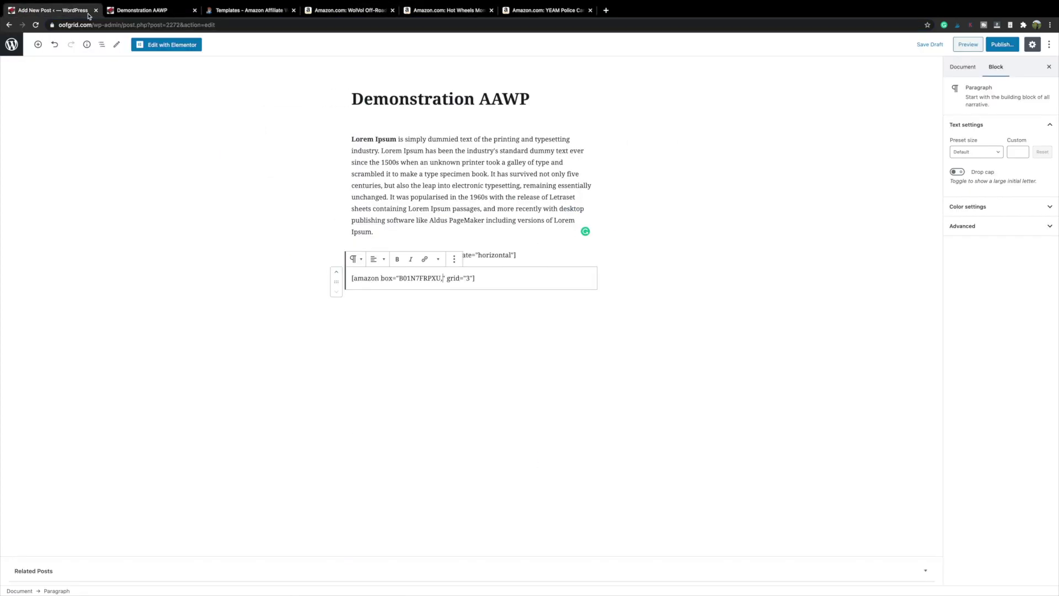
key("ctrl+v")
type(",")
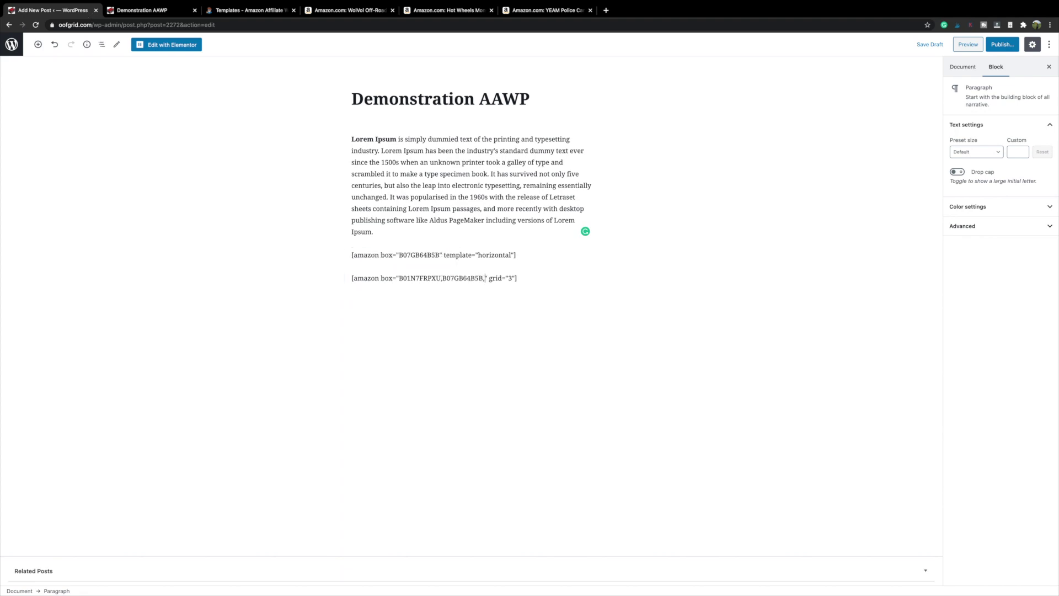
Step: Copy the YEAM police car's ASIN B07W412SR3 from its Amazon page address and add it as the grid shortcode's third product
left_click(524, 13)
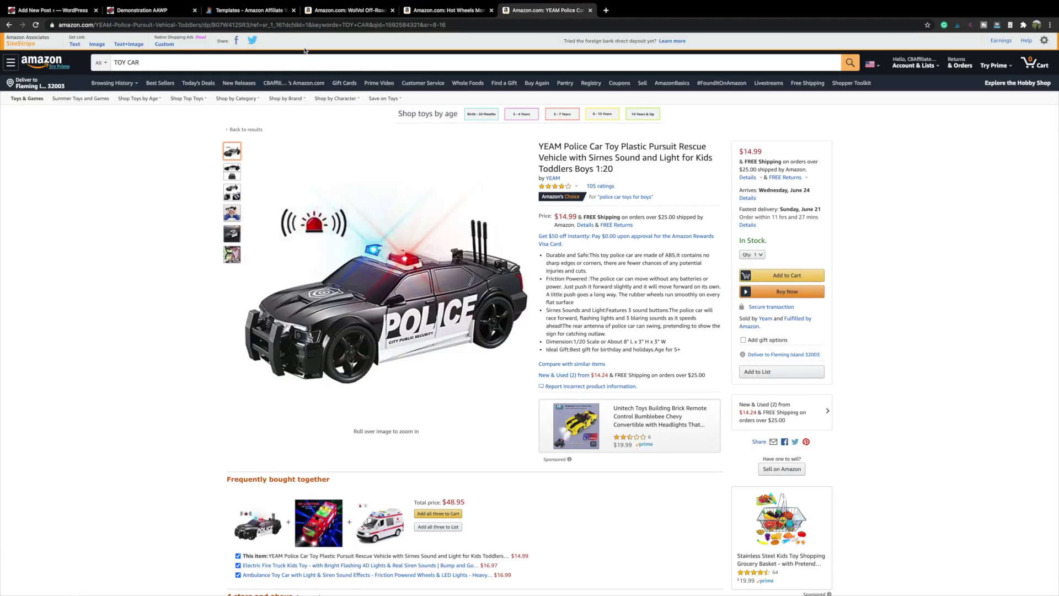
left_click_drag(212, 25, 251, 25)
right_click(255, 25)
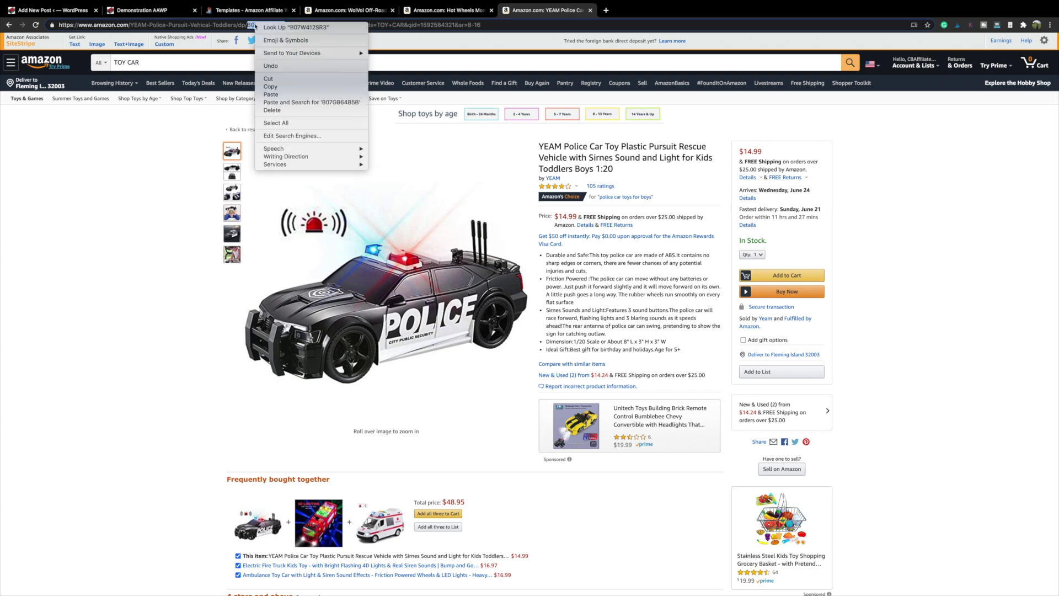
left_click(270, 86)
left_click(73, 10)
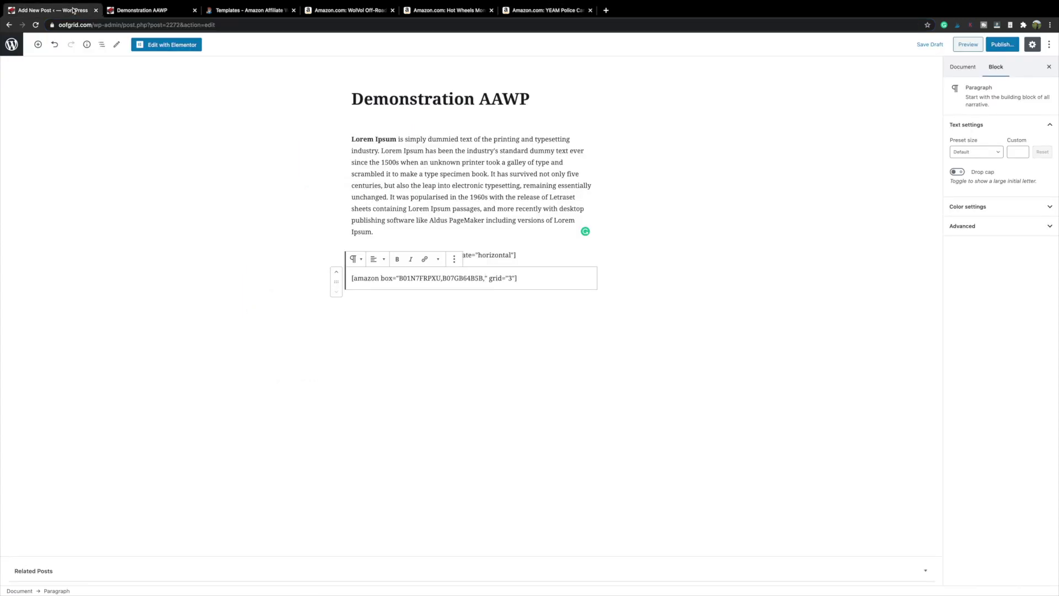
key("ctrl+v")
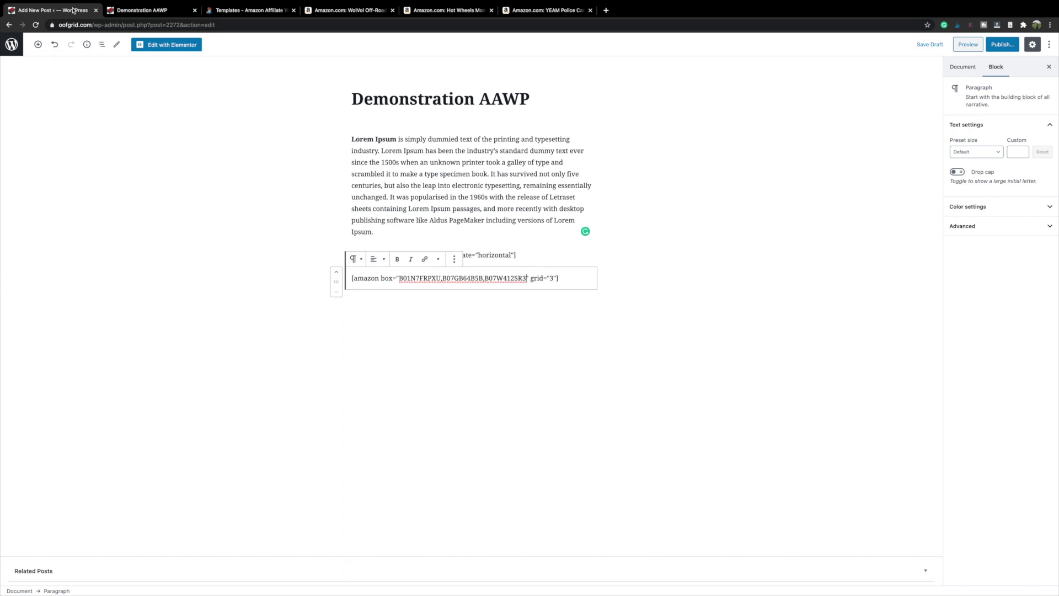
Step: Save the post as a draft and preview the three-product grid below the horizontal box
left_click(922, 45)
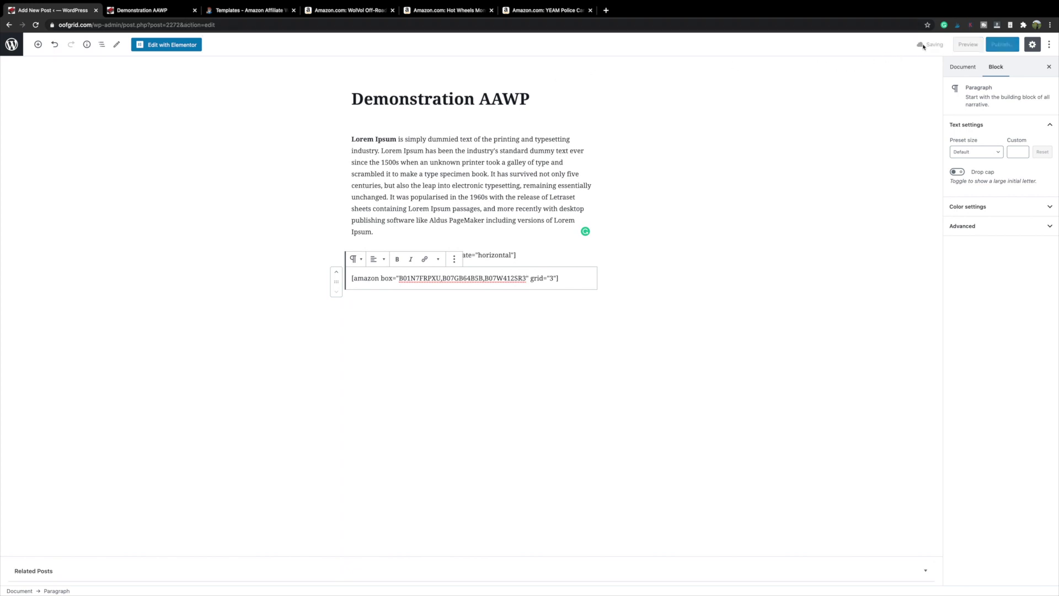
left_click(968, 45)
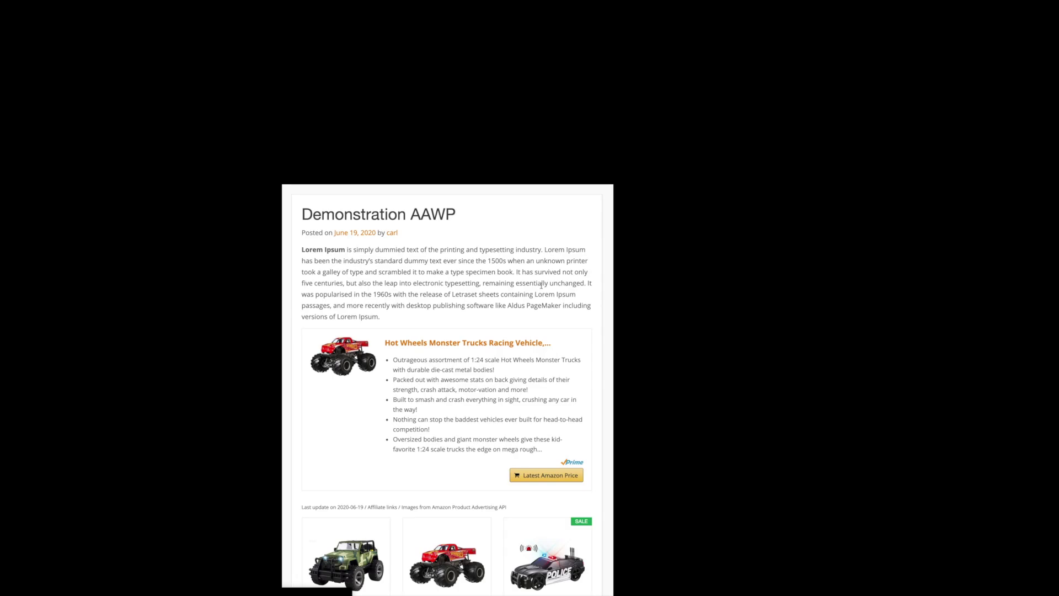
scroll(541, 285, "down", 5)
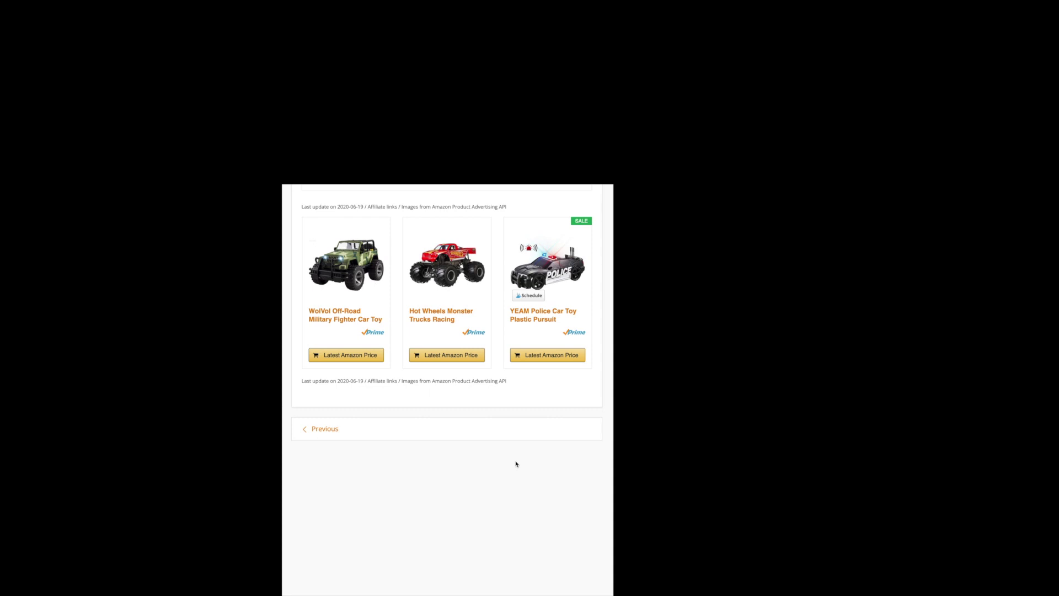
scroll(516, 464, "up", 1)
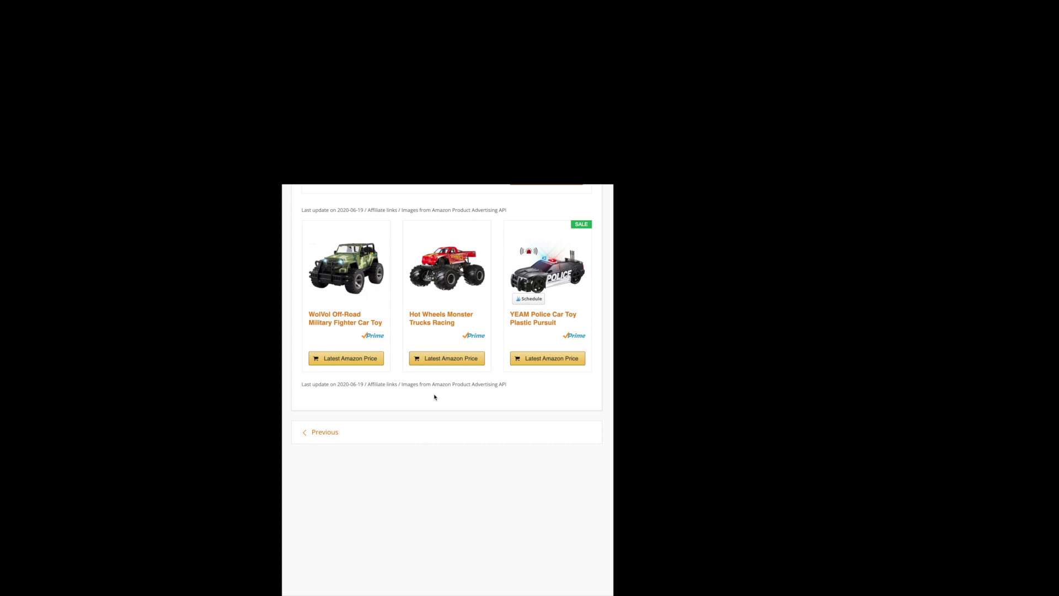
scroll(435, 397, "up", 4)
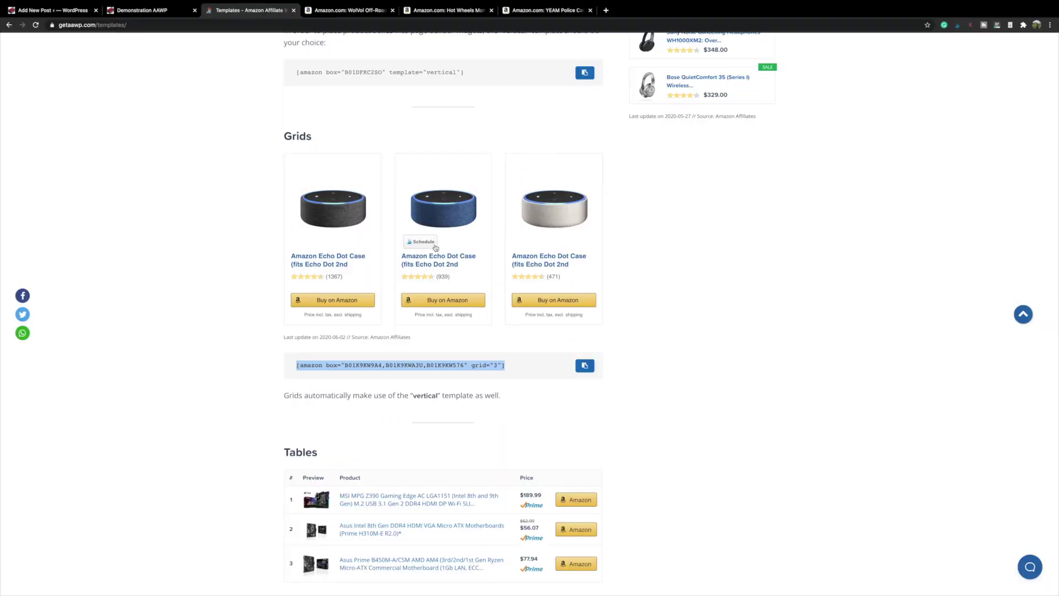
Step: Copy the "mainboard" bestseller table shortcode from the AAWP templates page into the post below the grid and set its items to 8
scroll(444, 278, "down", 3)
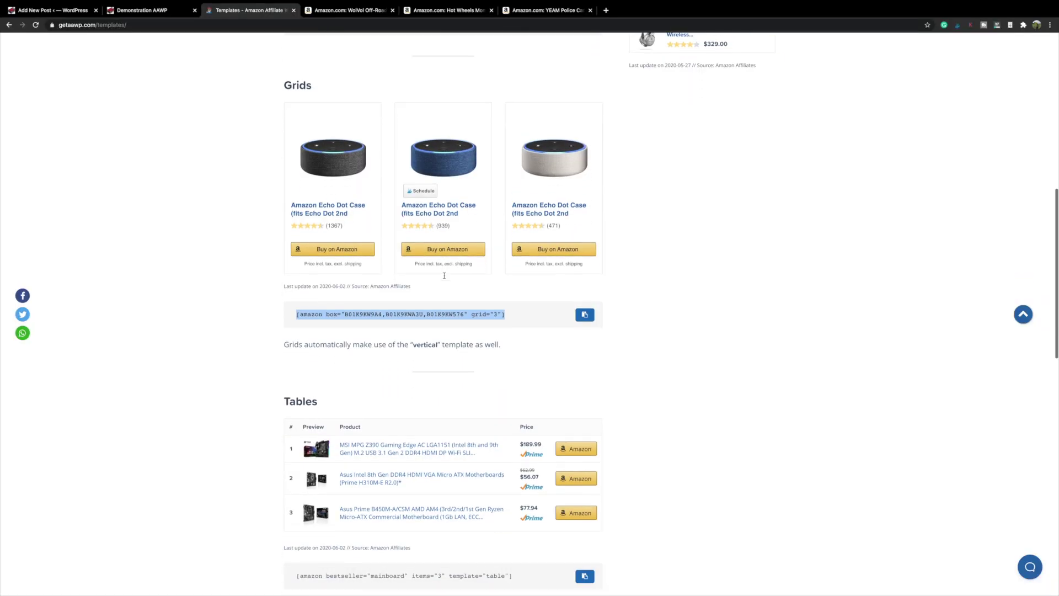
scroll(445, 278, "down", 2)
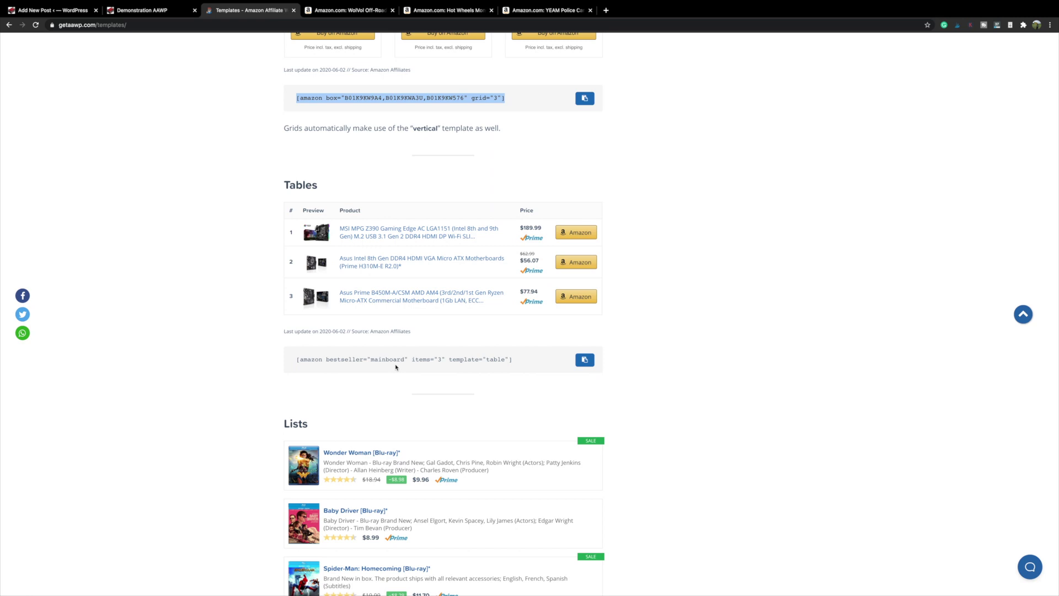
left_click(482, 359)
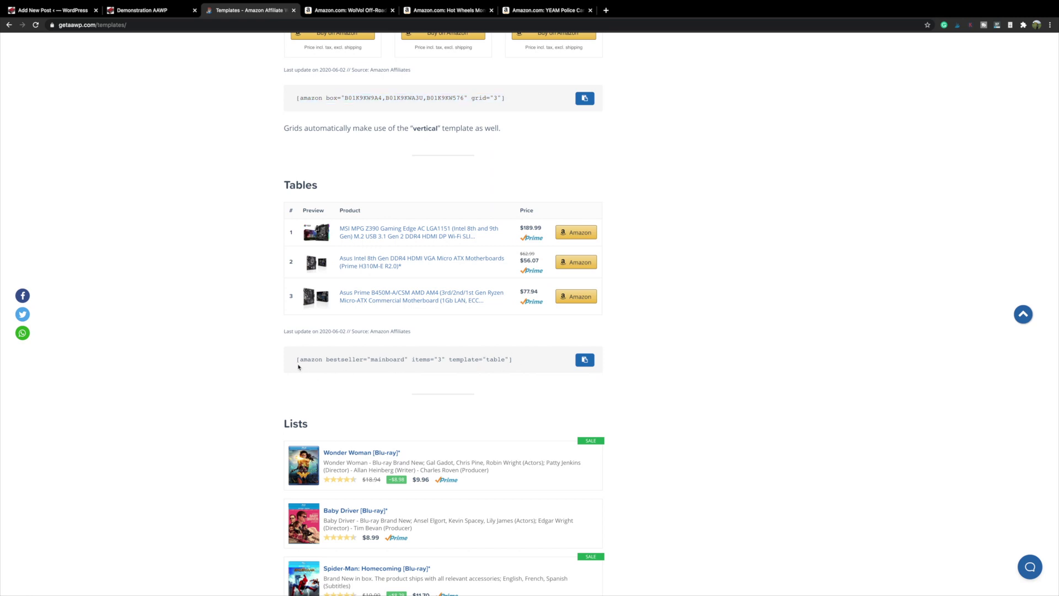
left_click_drag(296, 359, 512, 362)
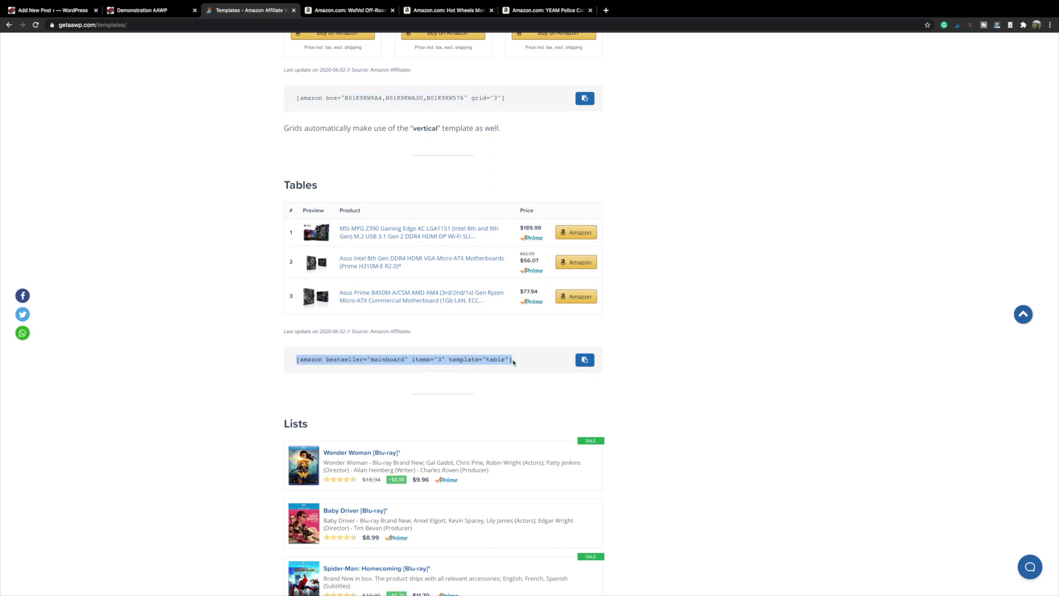
right_click(495, 360)
left_click(519, 375)
key("super+1")
key("Return")
key("super+v")
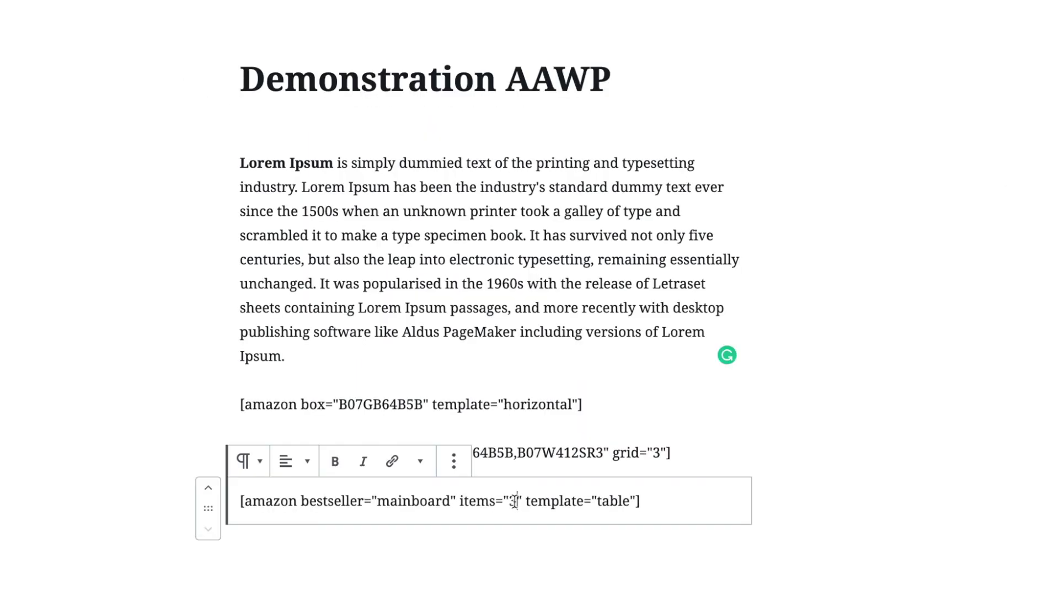
key("BackSpace")
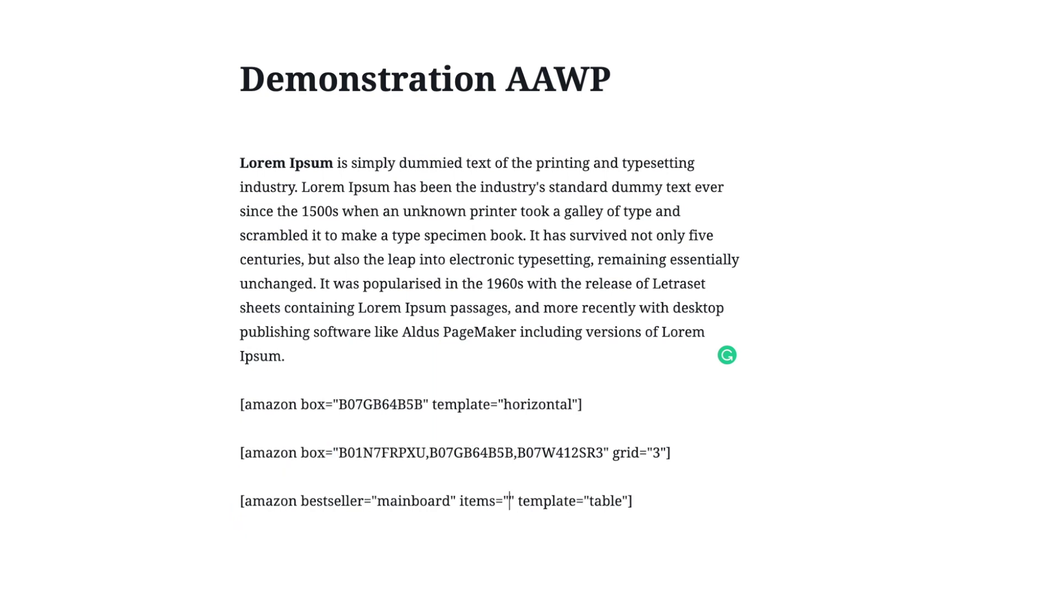
type("8")
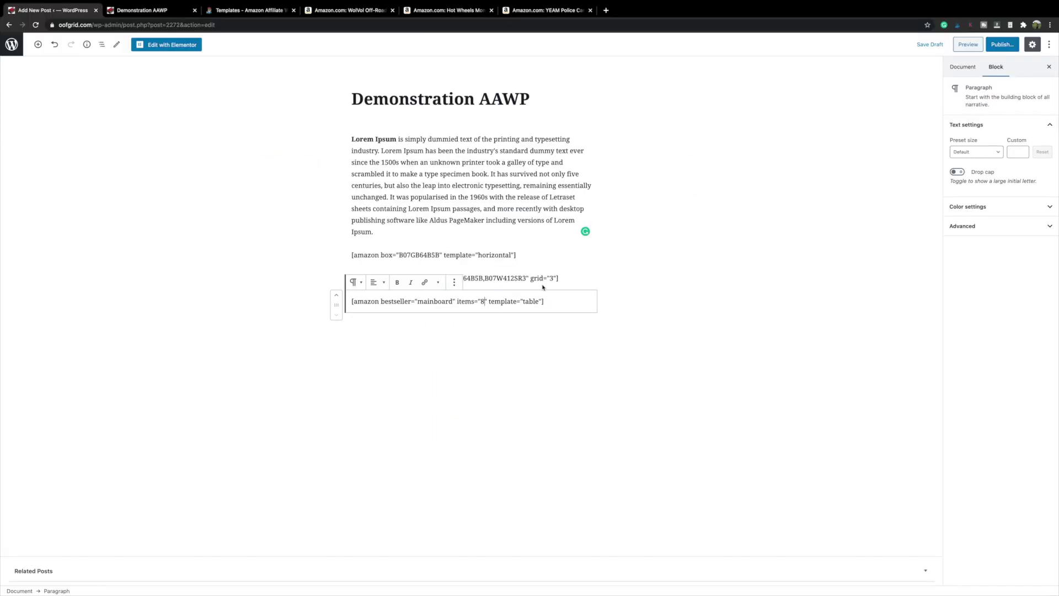
Step: Save the draft again and preview the bestseller table in the post
left_click(932, 44)
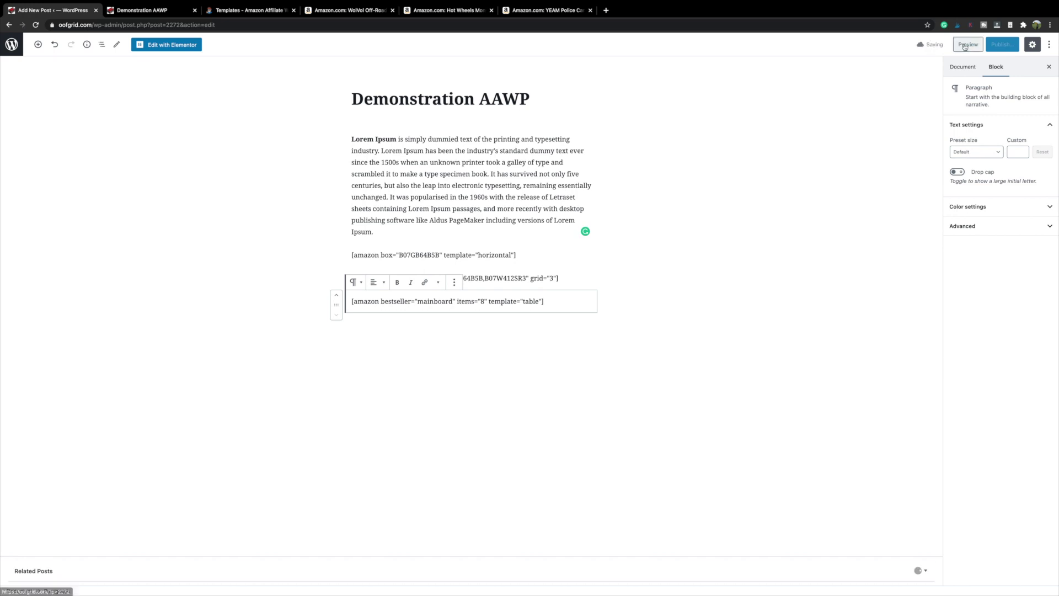
left_click(966, 45)
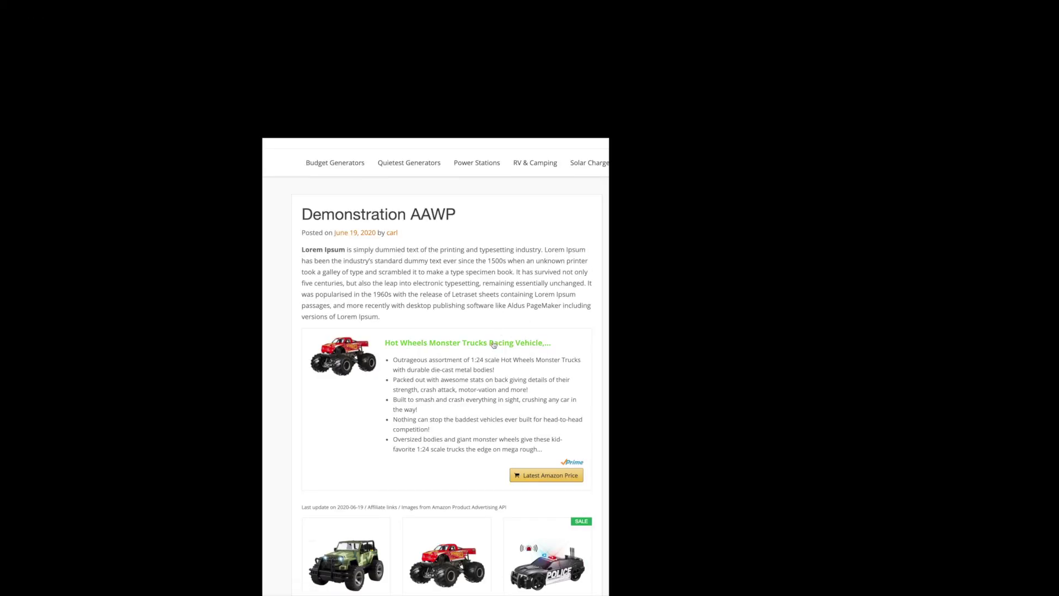
scroll(493, 342, "down", 5)
scroll(493, 341, "down", 4)
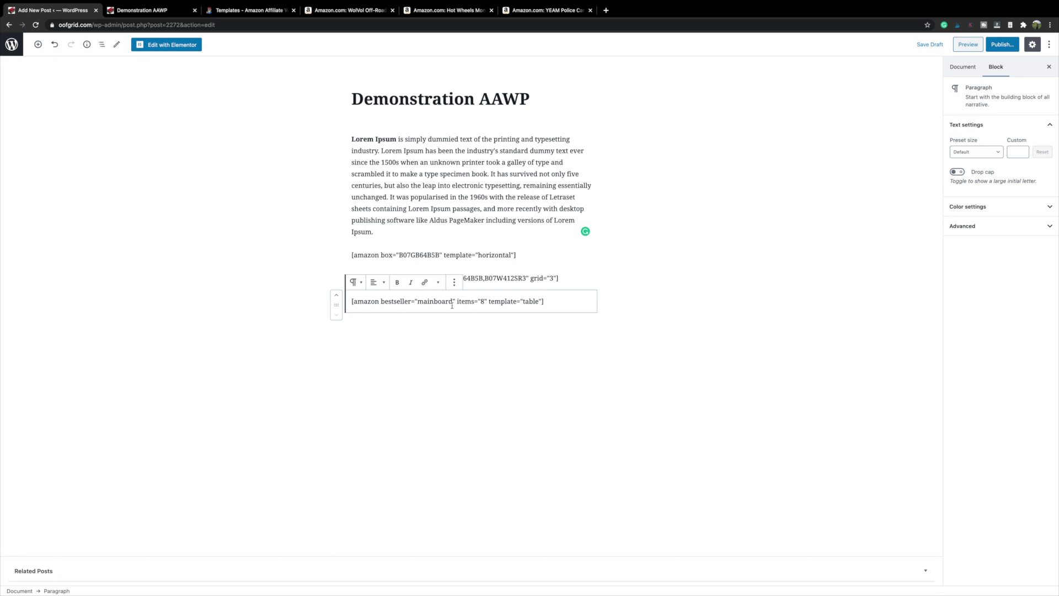
Step: Change the bestseller table shortcode's keyword to KETTLE and set its items to 5
key("BackSpace")
key("BackSpace")
key("BackSpace")
key("BackSpace")
key("BackSpace")
key("BackSpace")
key("BackSpace")
key("BackSpace")
key("BackSpace")
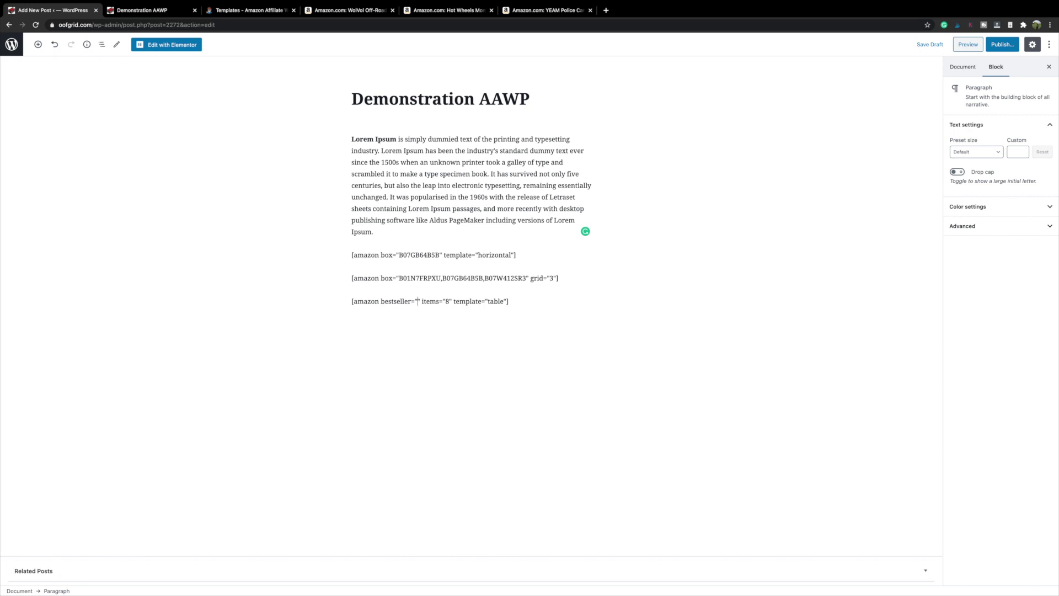
type("KETTLE")
left_click(474, 301)
key("BackSpace")
type("5")
Step: Save the post as a draft and preview the kettle bestseller table
left_click(933, 45)
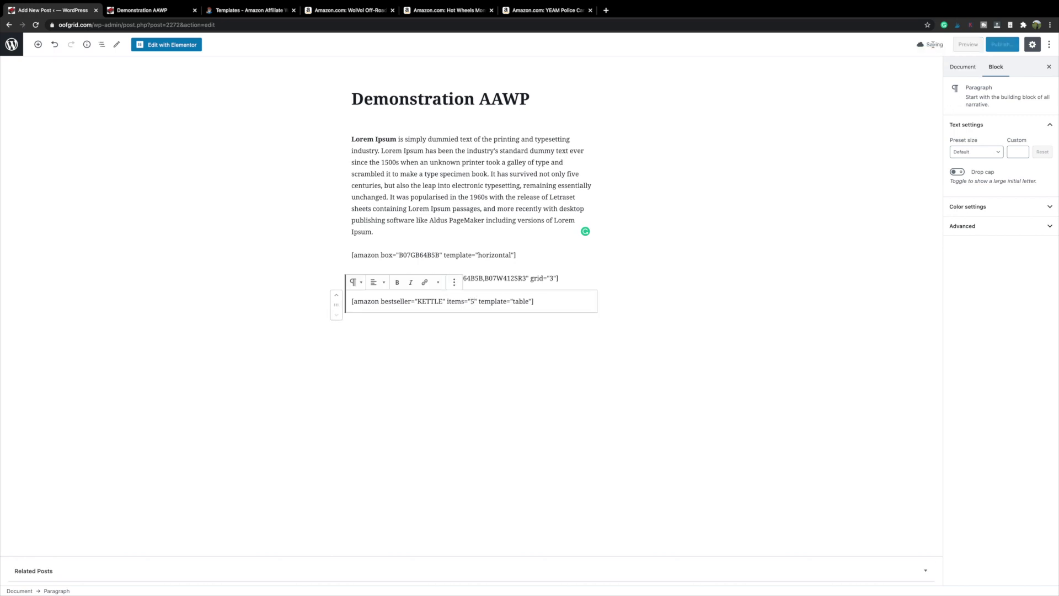
left_click(968, 45)
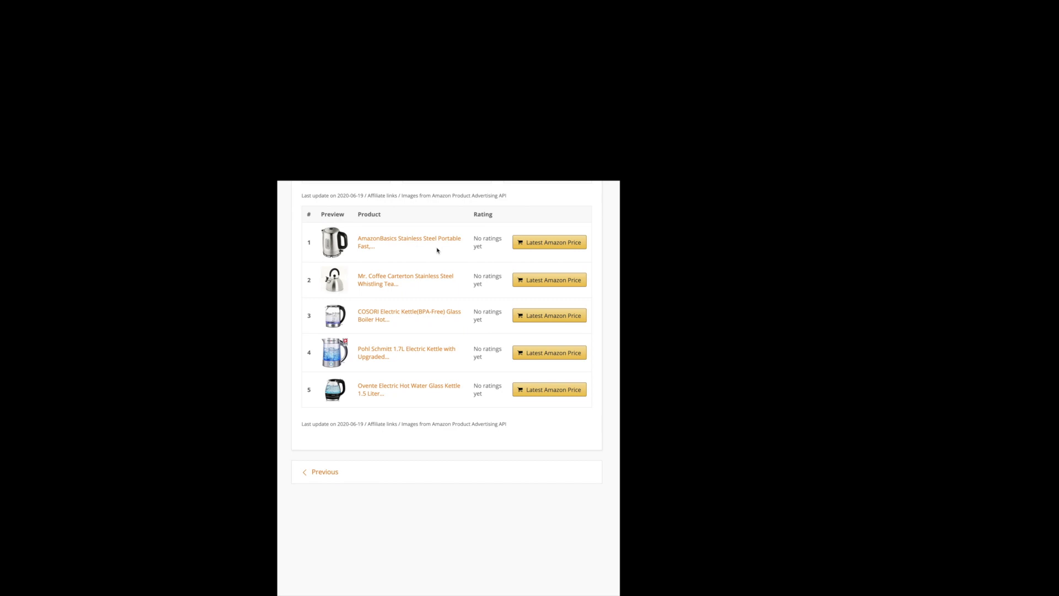
scroll(474, 288, "up", 5)
scroll(486, 287, "up", 3)
Step: Copy the list template's box shortcode from the AAWP templates page and paste it into the post below the bestseller table
left_click(250, 13)
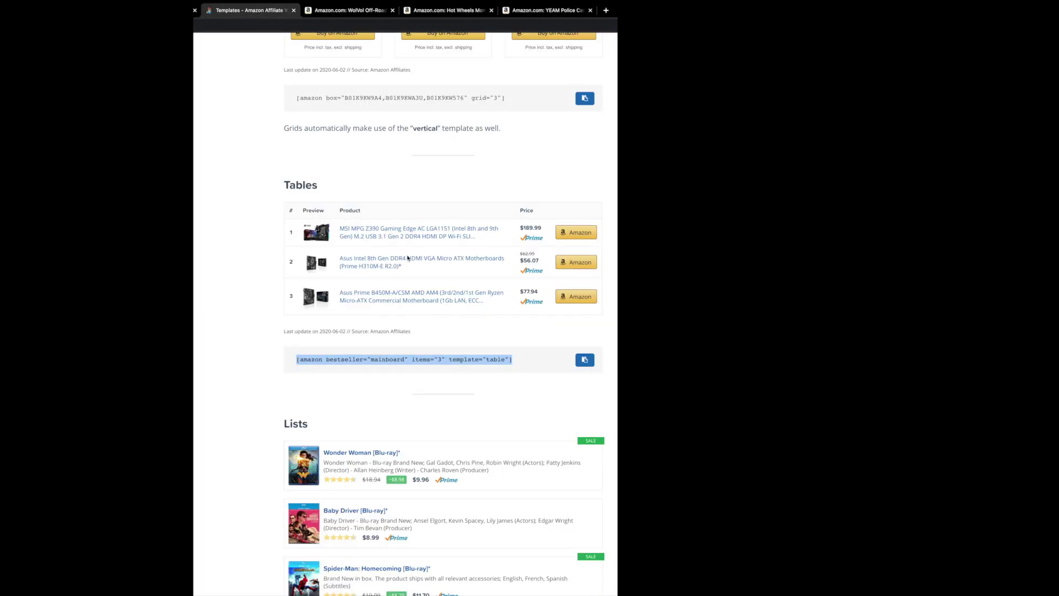
scroll(417, 315, "down", 2)
scroll(409, 332, "down", 2)
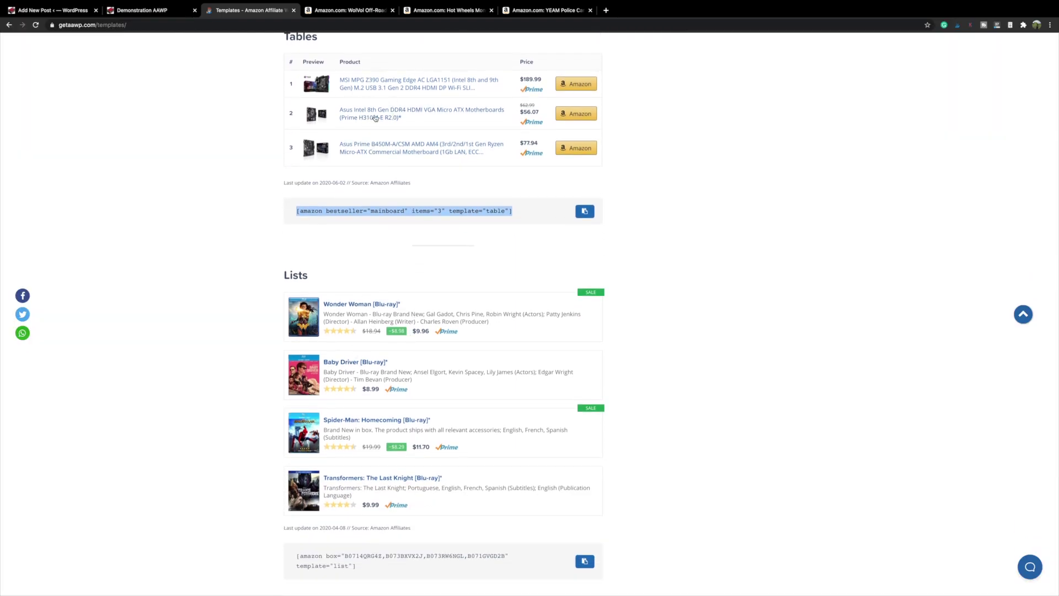
scroll(354, 371, "down", 4)
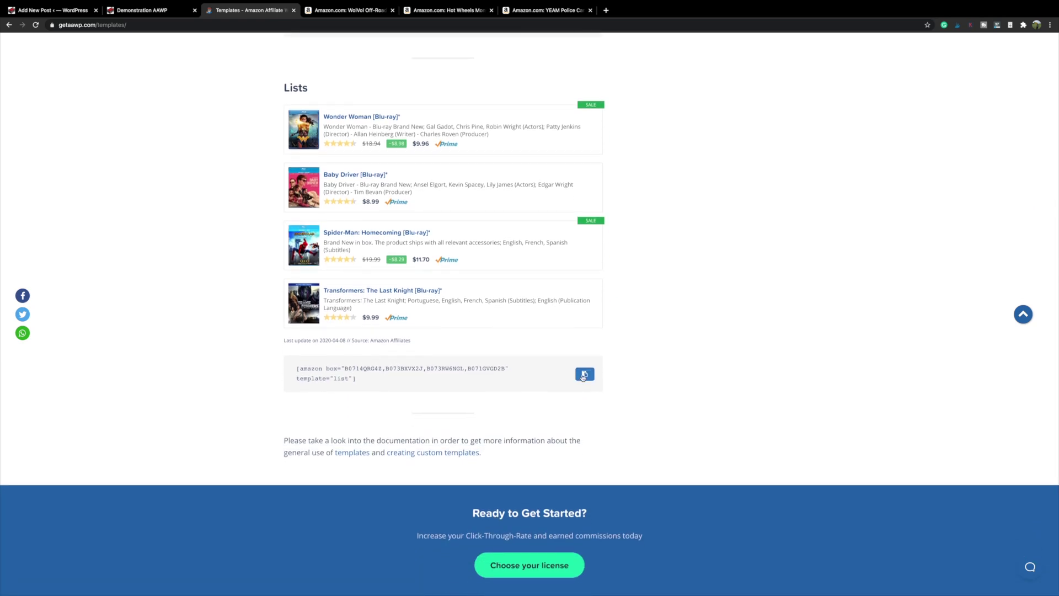
left_click(582, 377)
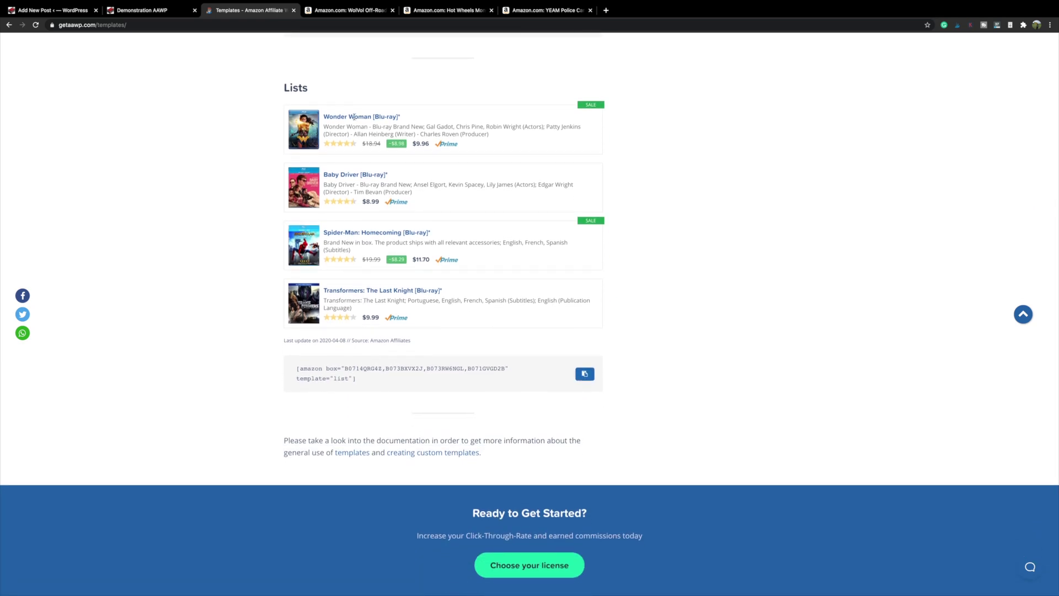
left_click(82, 13)
key("Return")
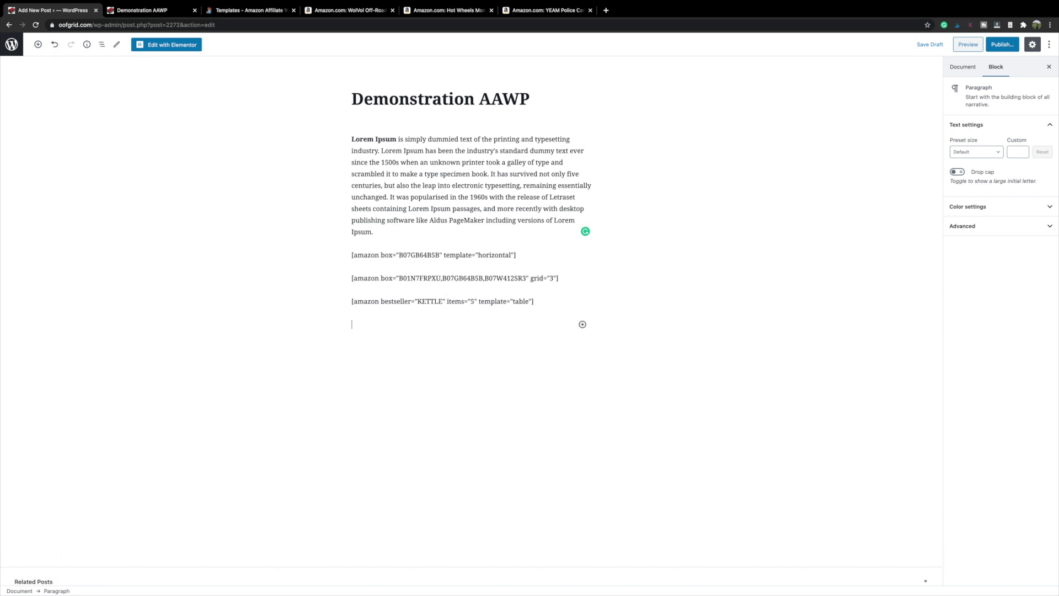
key("super+v")
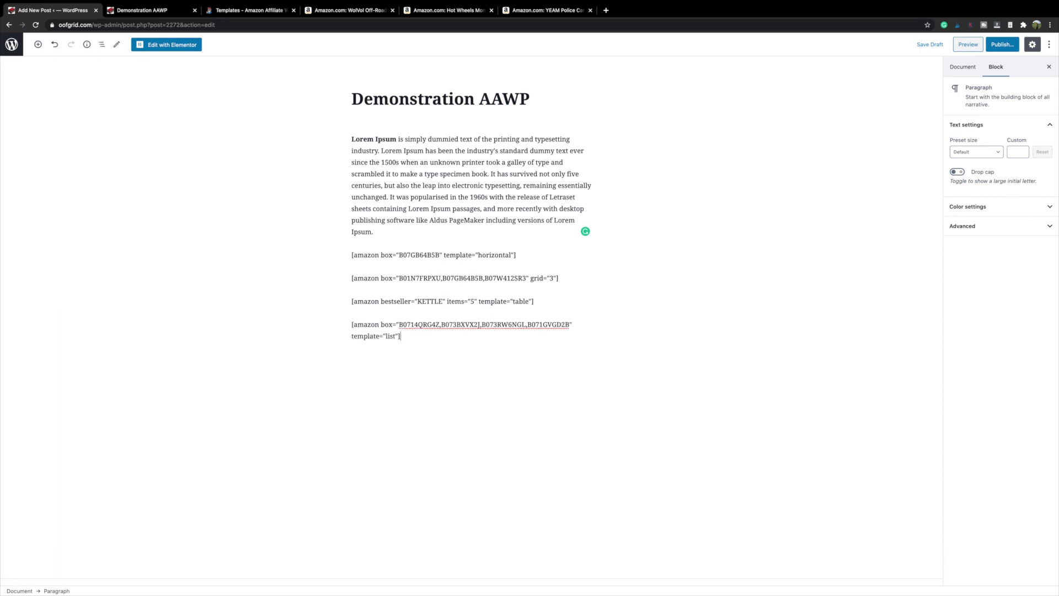
Step: Delete the sample ASINs from the list shortcode's box value
left_click(568, 324)
key("BackSpace")
key("BackSpace")
key("BackSpace")
key("BackSpace")
key("BackSpace")
key("BackSpace")
key("BackSpace")
key("BackSpace")
key("BackSpace")
key("BackSpace")
key("BackSpace")
key("BackSpace")
key("BackSpace")
key("BackSpace")
key("BackSpace")
key("BackSpace")
key("BackSpace")
key("BackSpace")
key("BackSpace")
key("BackSpace")
key("BackSpace")
key("BackSpace")
key("BackSpace")
key("BackSpace")
key("BackSpace")
key("BackSpace")
key("BackSpace")
key("BackSpace")
key("BackSpace")
key("BackSpace")
key("BackSpace")
key("BackSpace")
key("BackSpace")
key("BackSpace")
key("BackSpace")
key("BackSpace")
key("BackSpace")
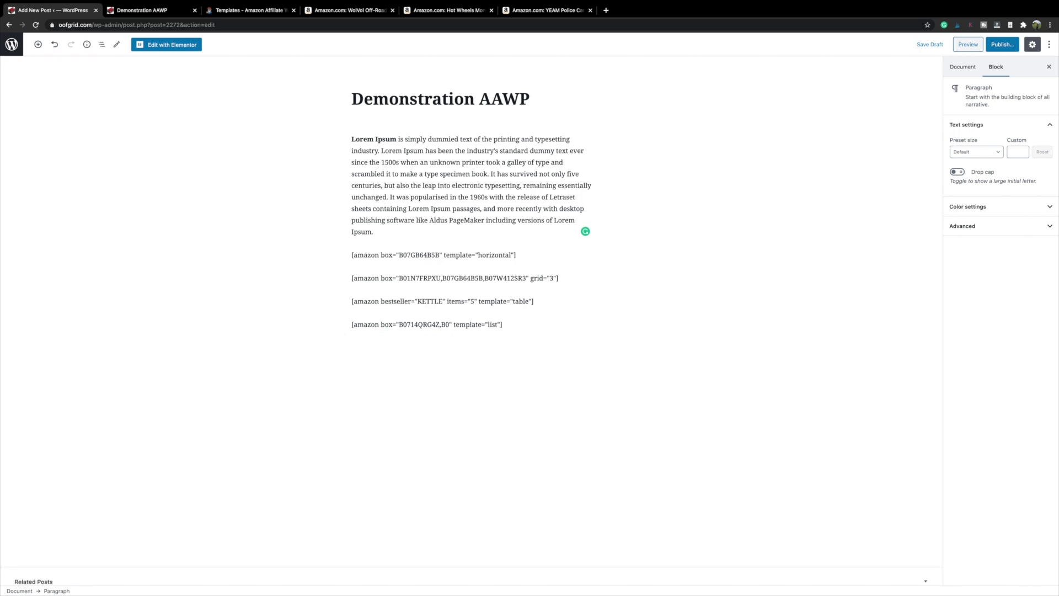
key("BackSpace")
key("BackSpace")
key("BackSpace")
key("BackSpace")
Step: Copy the WolVol military car's ASIN B01N7FRPXU from its Amazon page address into the list shortcode as the first product
left_click(306, 10)
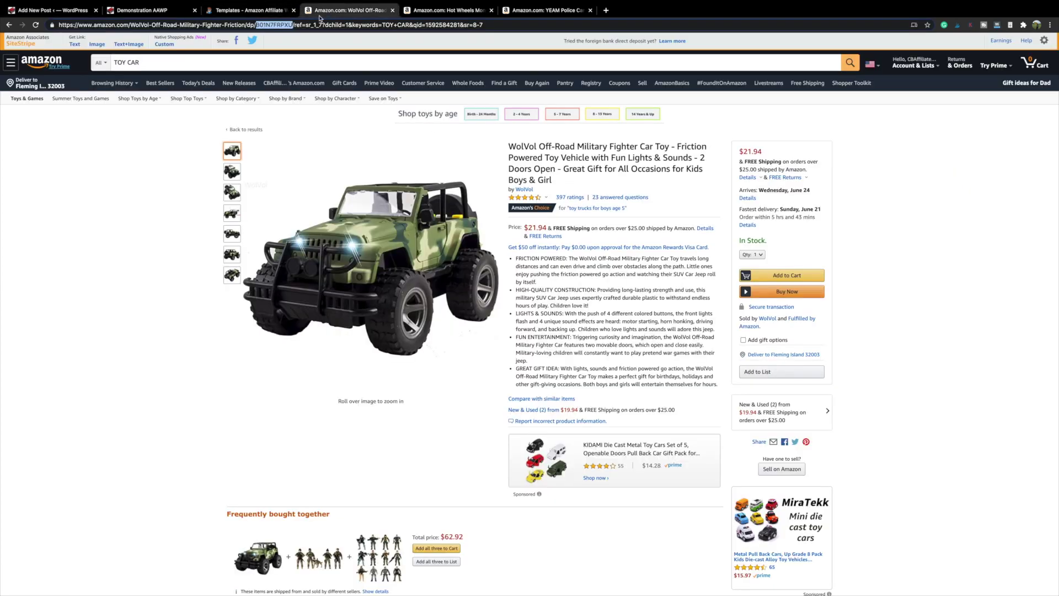
double_click(281, 25)
right_click(281, 24)
left_click(301, 86)
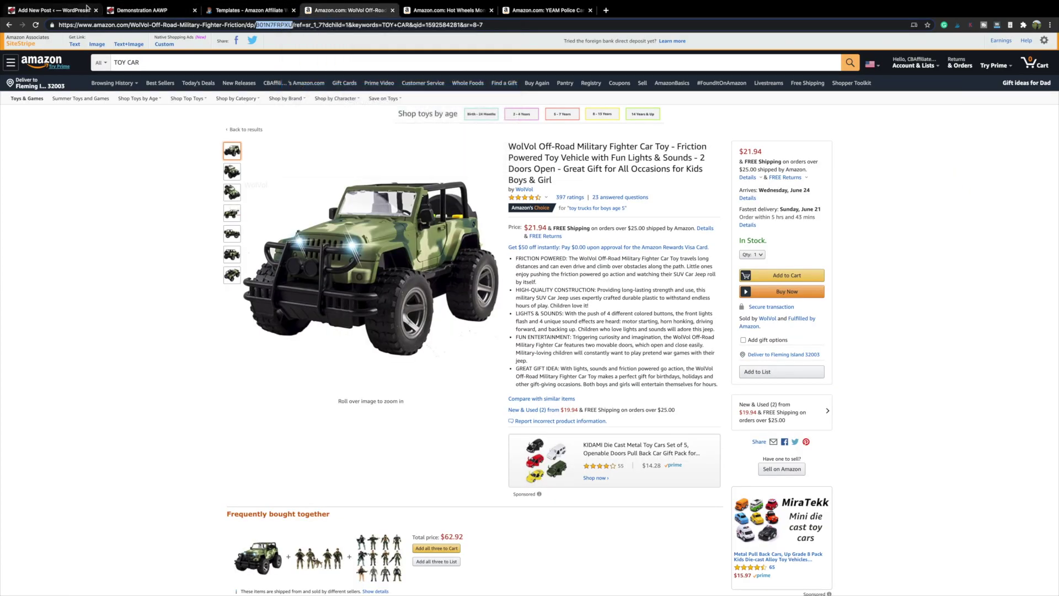
left_click(87, 7)
key("super+v")
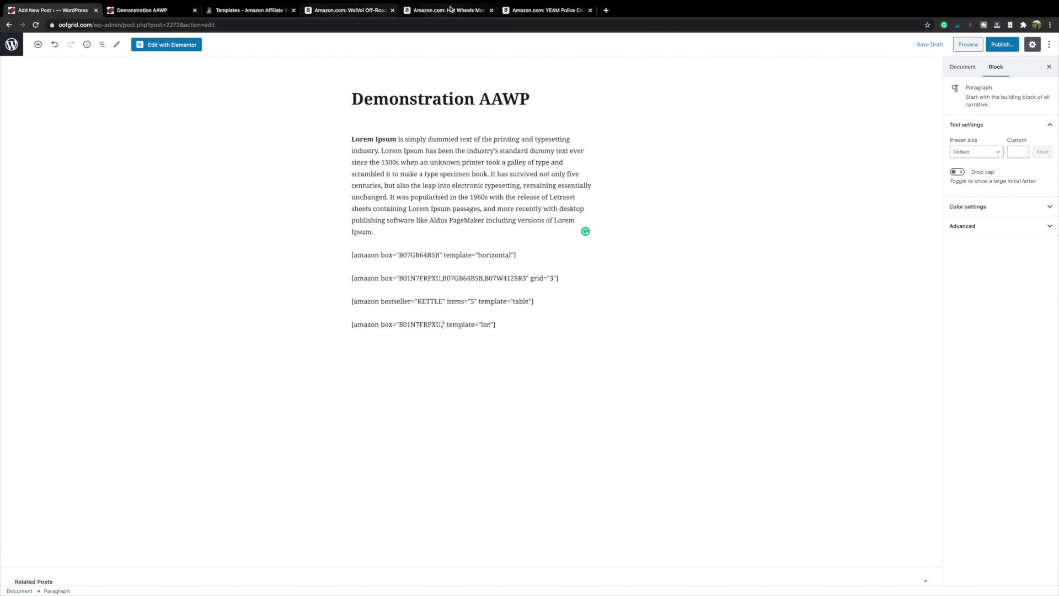
Step: Add the Hot Wheels monster truck's ASIN B07GB64B5B from its Amazon page address as the list shortcode's second product
left_click(450, 10)
right_click(251, 24)
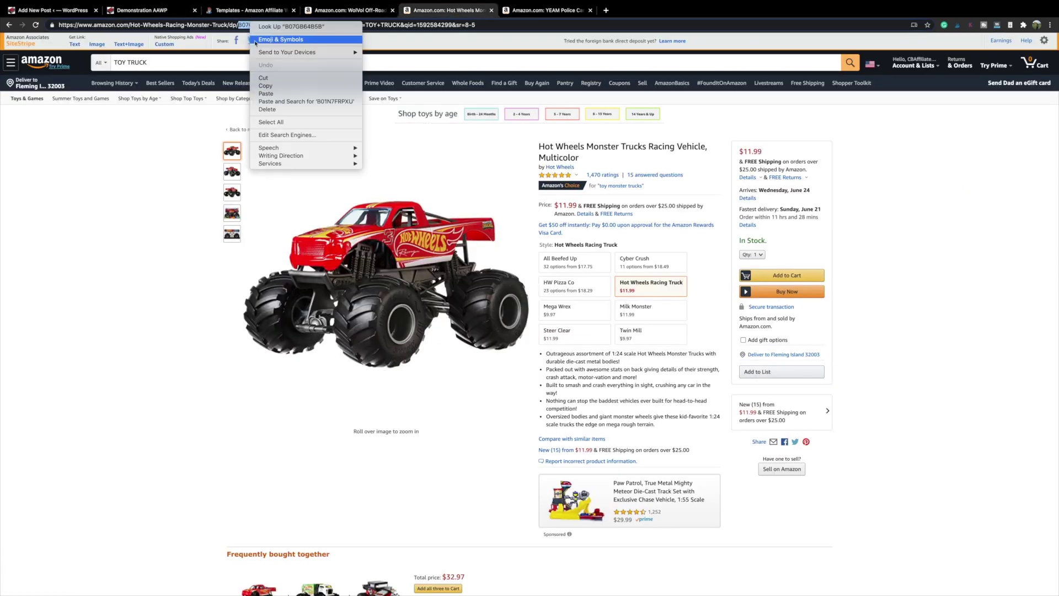
left_click(262, 85)
left_click(79, 10)
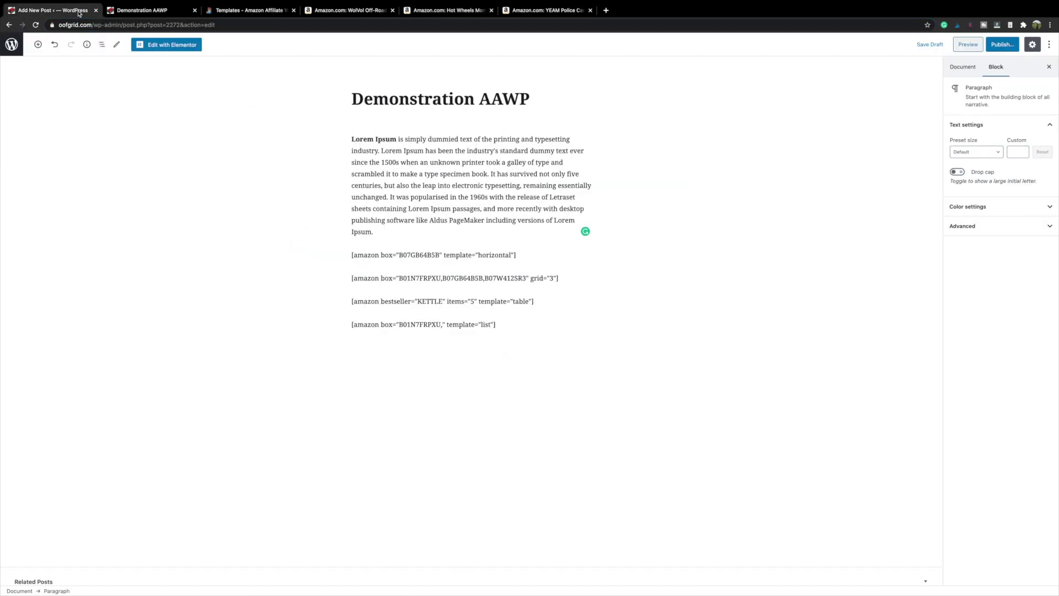
key("super+v")
Step: Add the YEAM police car's ASIN B07W412SR3 from its Amazon page address as the list shortcode's third product
left_click(545, 10)
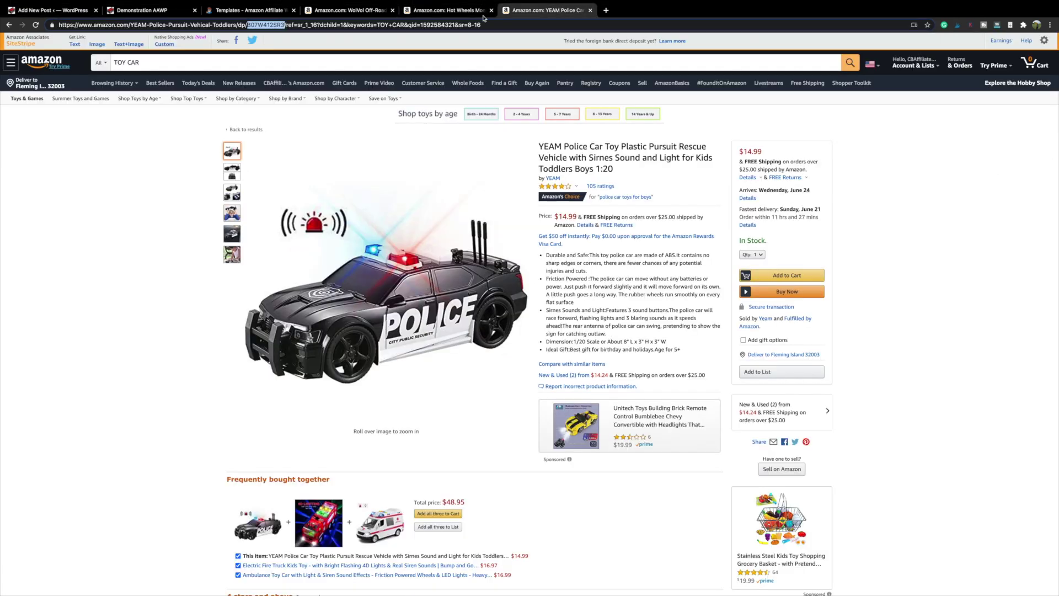
right_click(265, 25)
left_click(273, 84)
left_click(84, 12)
key("super+v")
Step: Save the draft and preview the three-product list below the kettle table
left_click(929, 44)
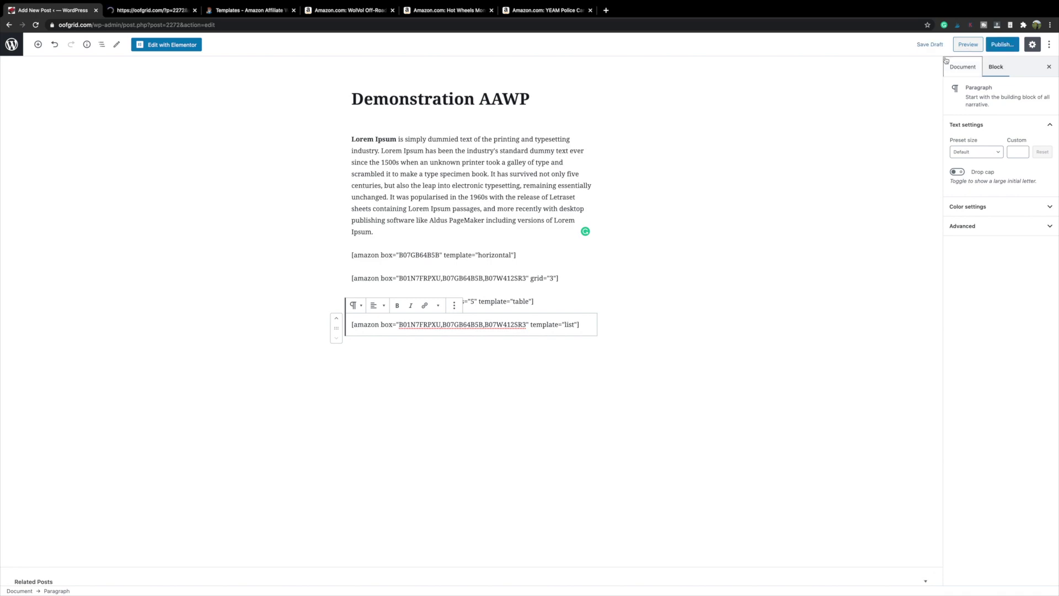
left_click(966, 45)
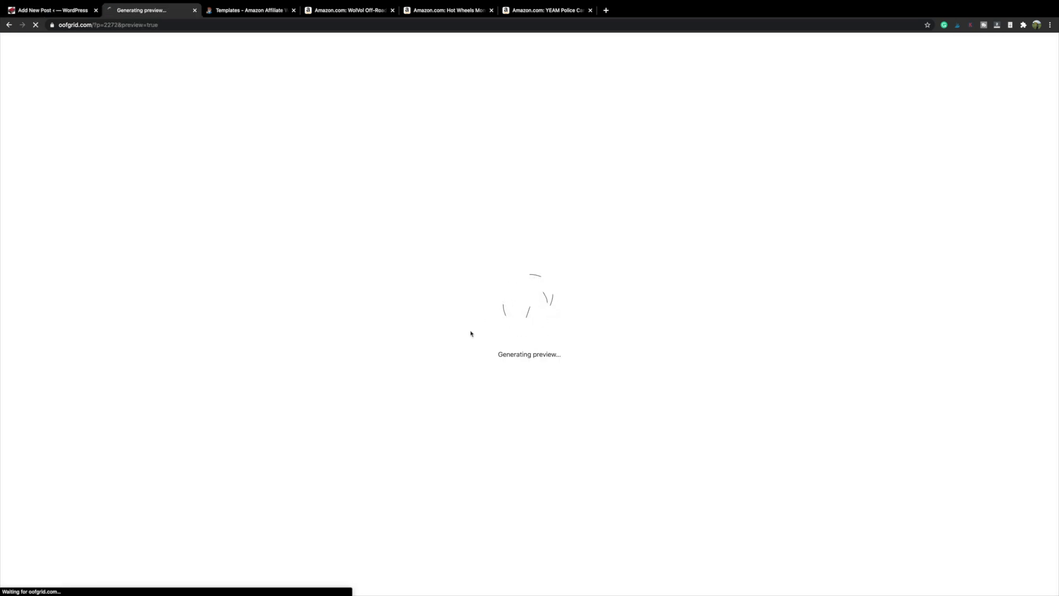
scroll(470, 333, "down", 10)
scroll(471, 333, "down", 4)
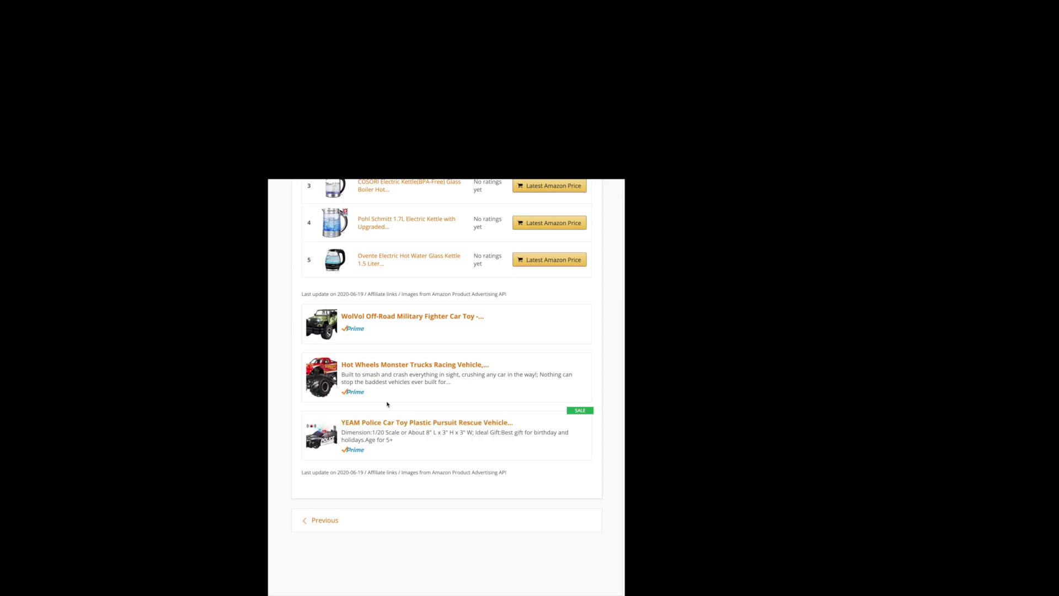
scroll(386, 405, "up", 8)
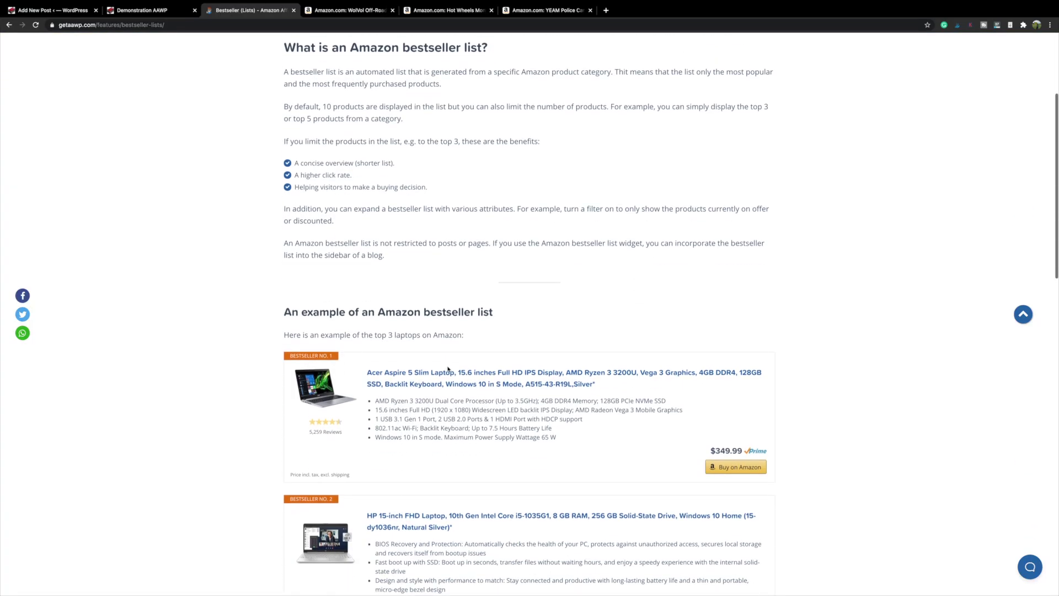
Step: Copy the "laptops" bestseller shortcode from AAWP's bestseller lists page and paste it into the post below the list shortcode
scroll(448, 368, "down", 3)
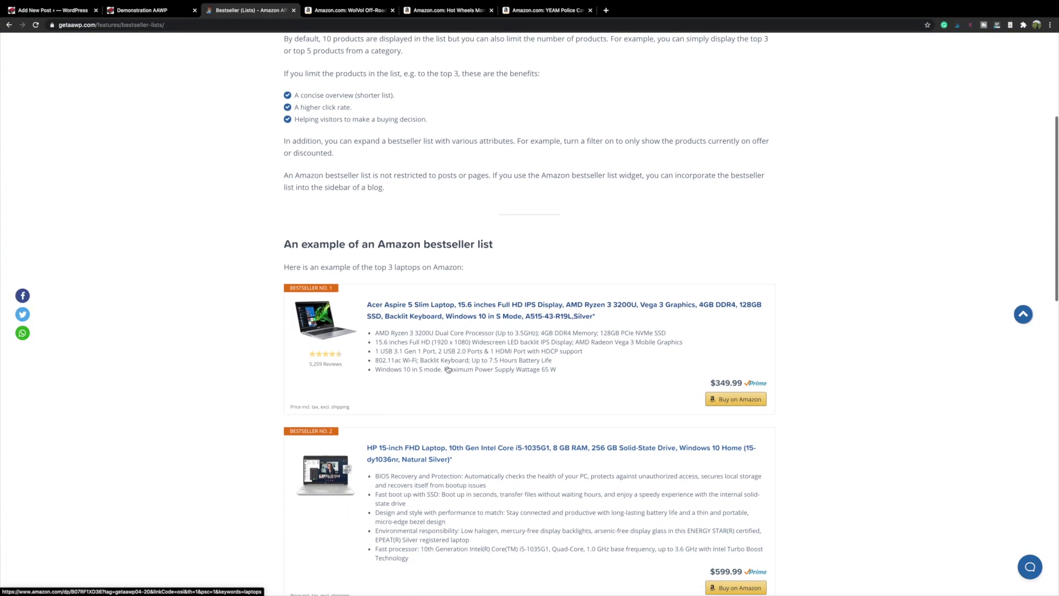
scroll(456, 253, "down", 15)
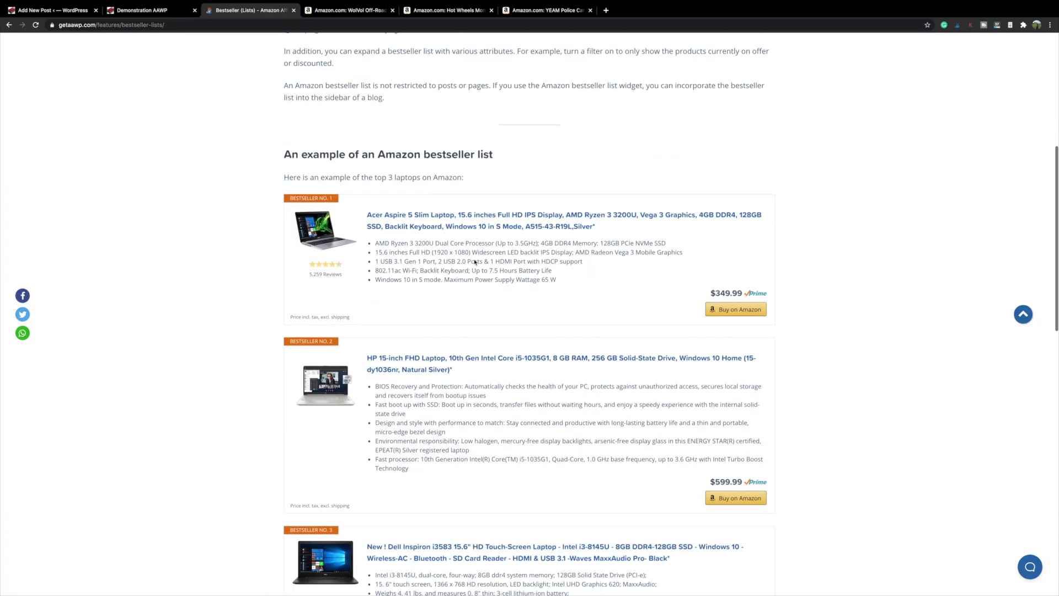
scroll(400, 364, "up", 12)
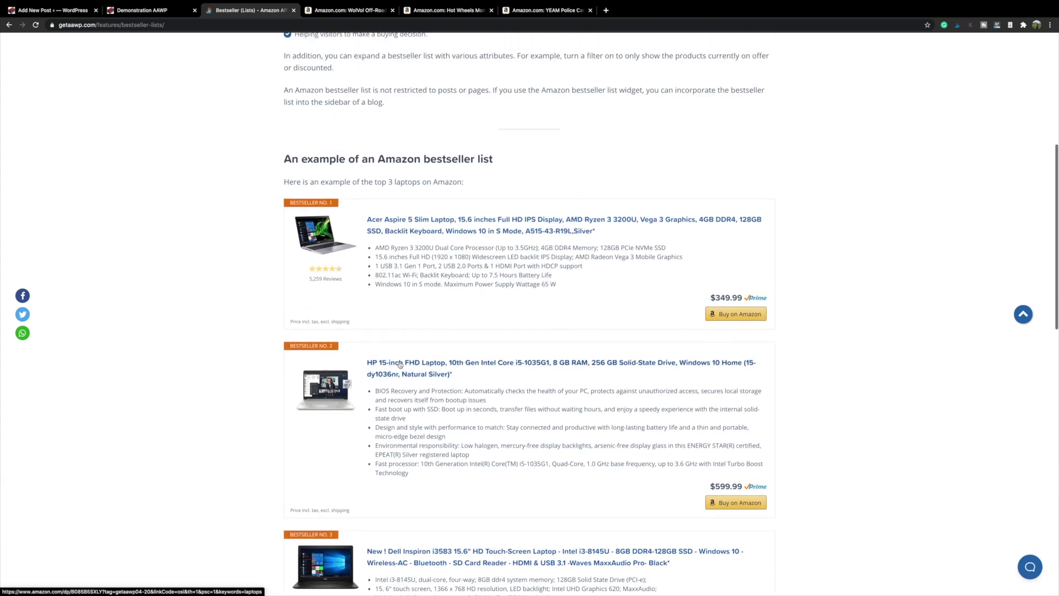
scroll(400, 364, "down", 10)
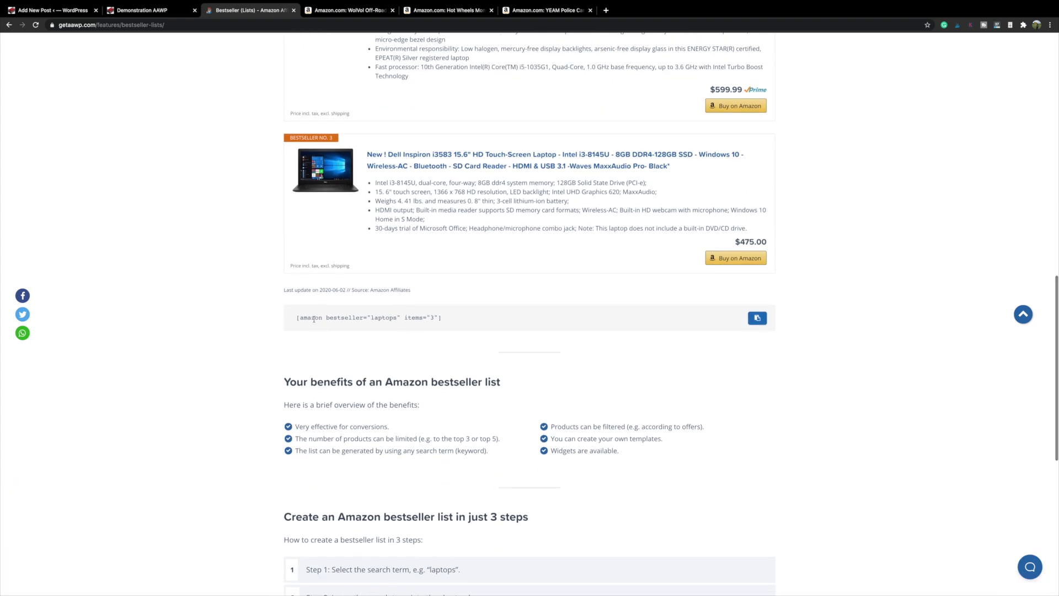
left_click_drag(296, 319, 443, 323)
right_click(431, 319)
left_click(452, 338)
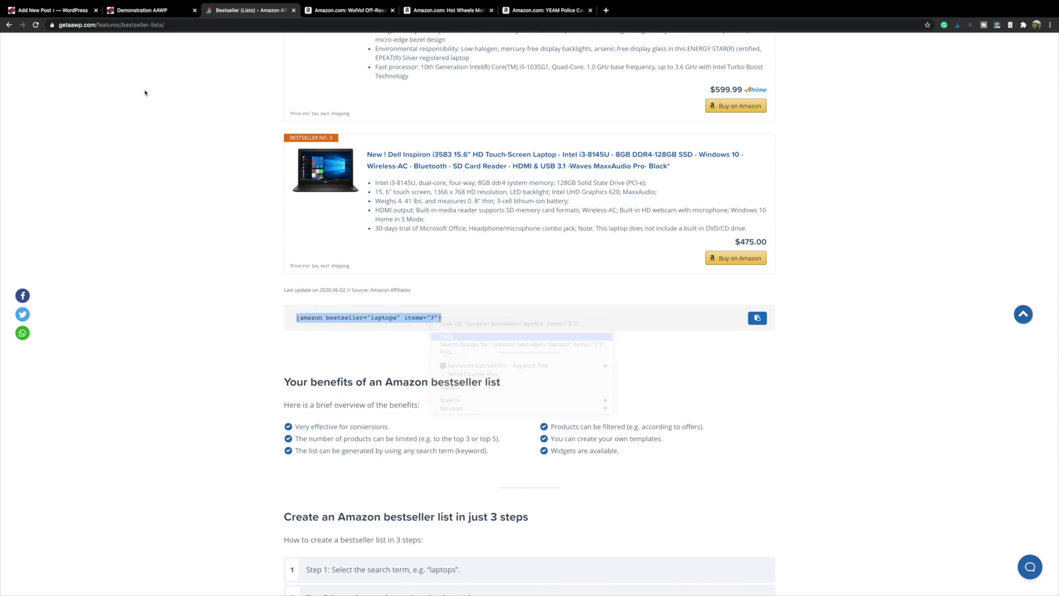
key("super+1")
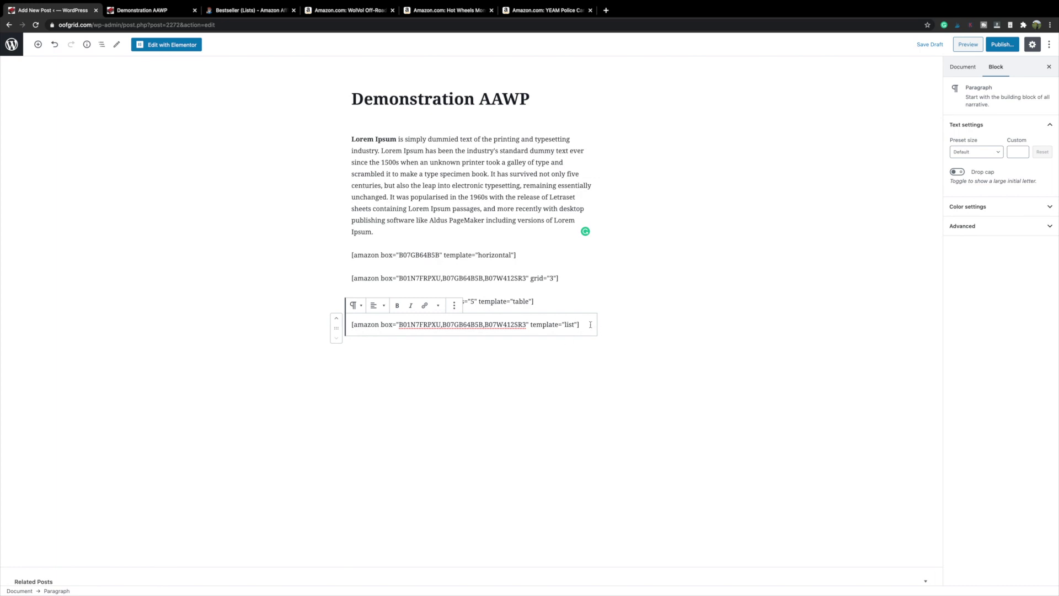
left_click(442, 347)
key("super+v")
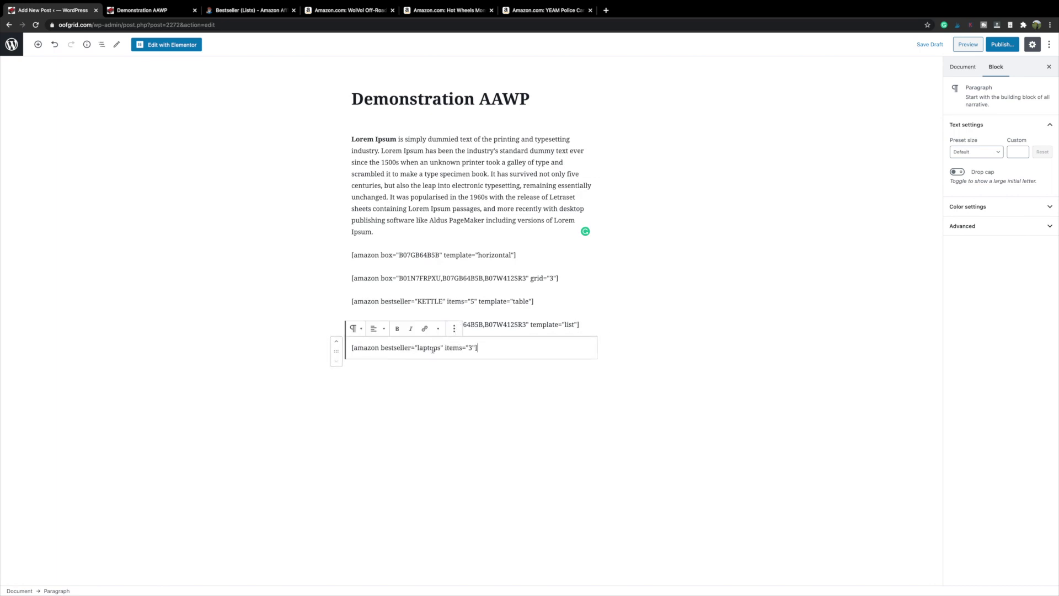
Step: Change the new bestseller shortcode's keyword to pens and set its items to 25
key("BackSpace")
key("BackSpace")
key("BackSpace")
key("BackSpace")
key("BackSpace")
key("BackSpace")
key("BackSpace")
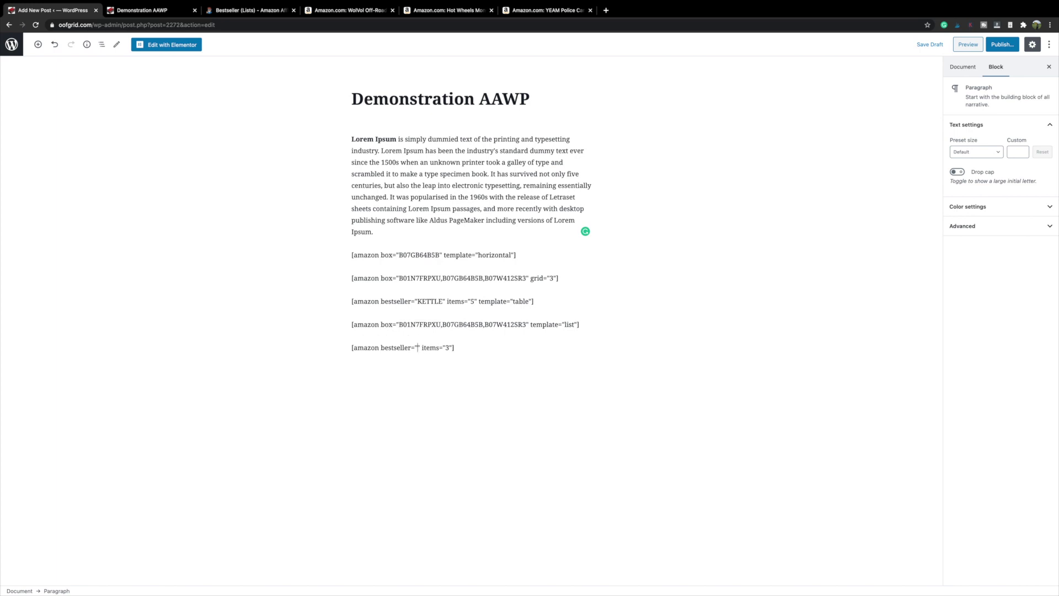
type("pens")
key("BackSpace")
type("25")
Step: Save the draft and preview the whole post, examining the pens bestseller list at its end
left_click(929, 44)
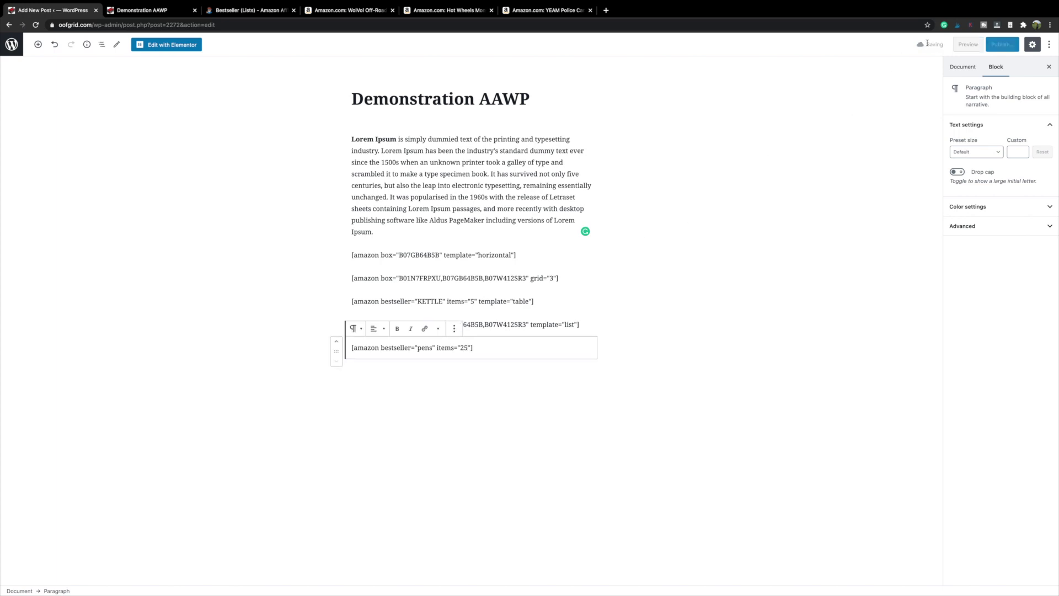
left_click(966, 44)
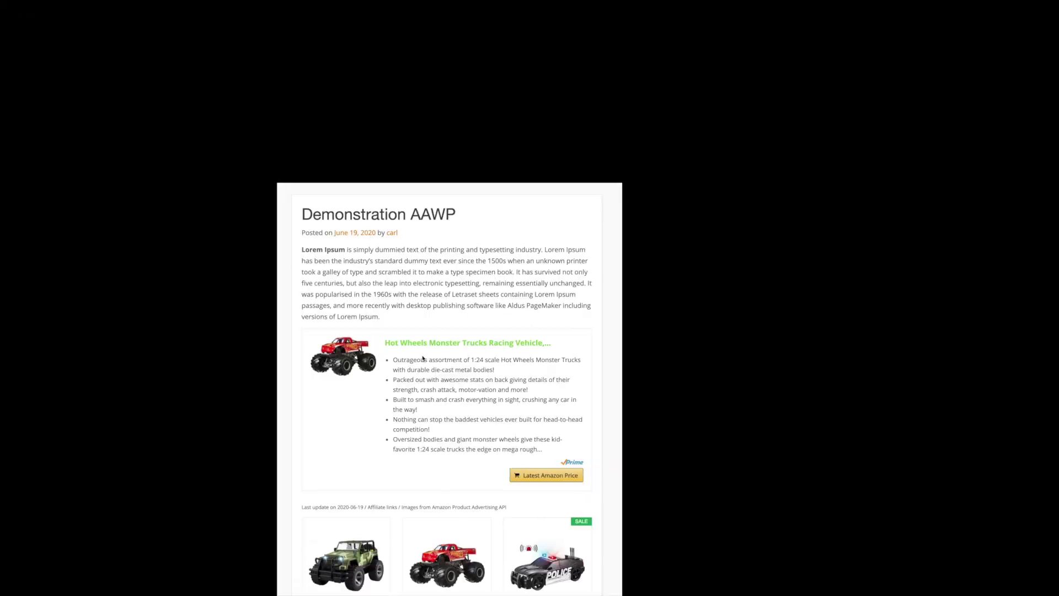
scroll(420, 358, "down", 10)
scroll(420, 358, "down", 15)
scroll(437, 206, "down", 15)
scroll(438, 206, "down", 15)
scroll(438, 210, "down", 15)
scroll(437, 207, "down", 7)
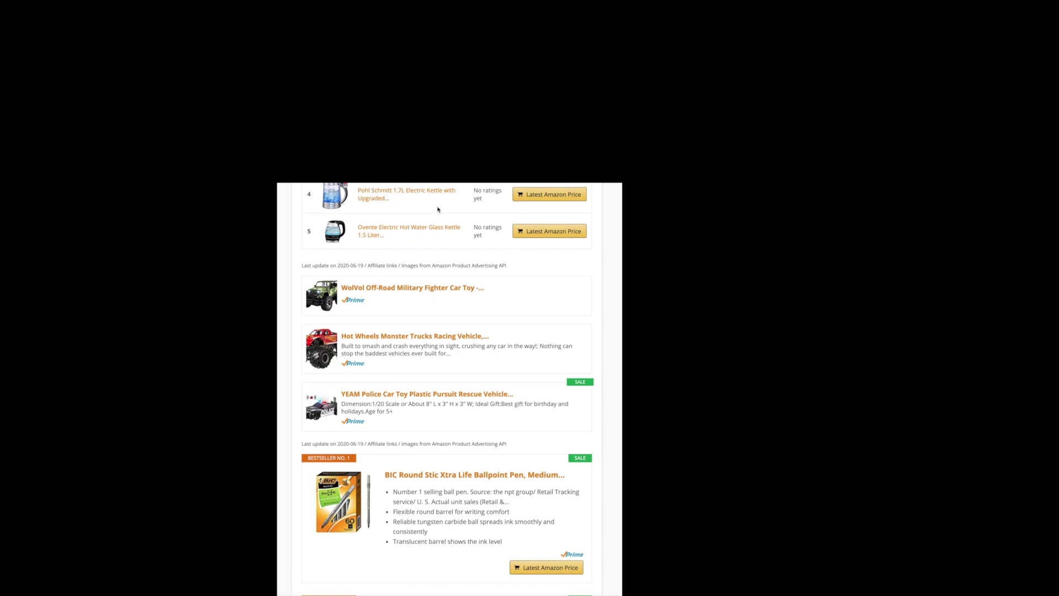
scroll(412, 389, "down", 9)
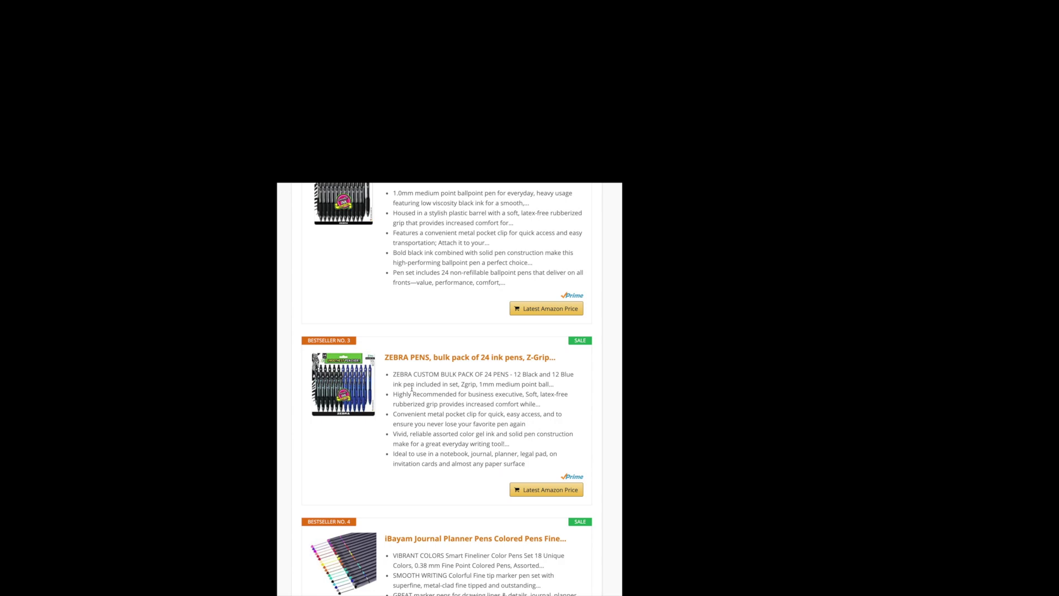
scroll(411, 389, "up", 15)
scroll(411, 388, "down", 1)
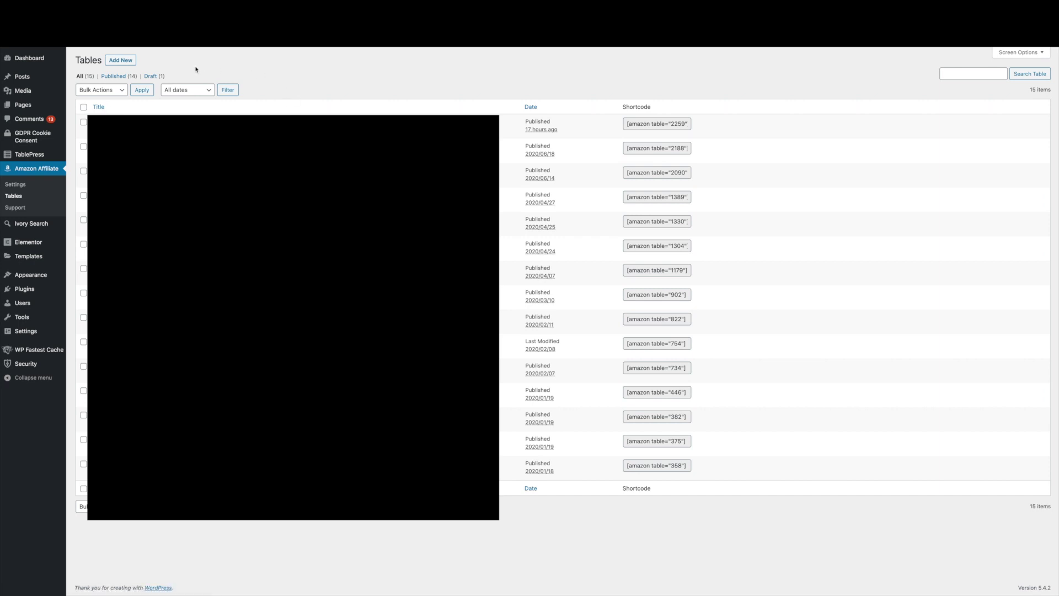
Step: Start a new AAWP table and add five empty rows to its configuration
left_click(122, 60)
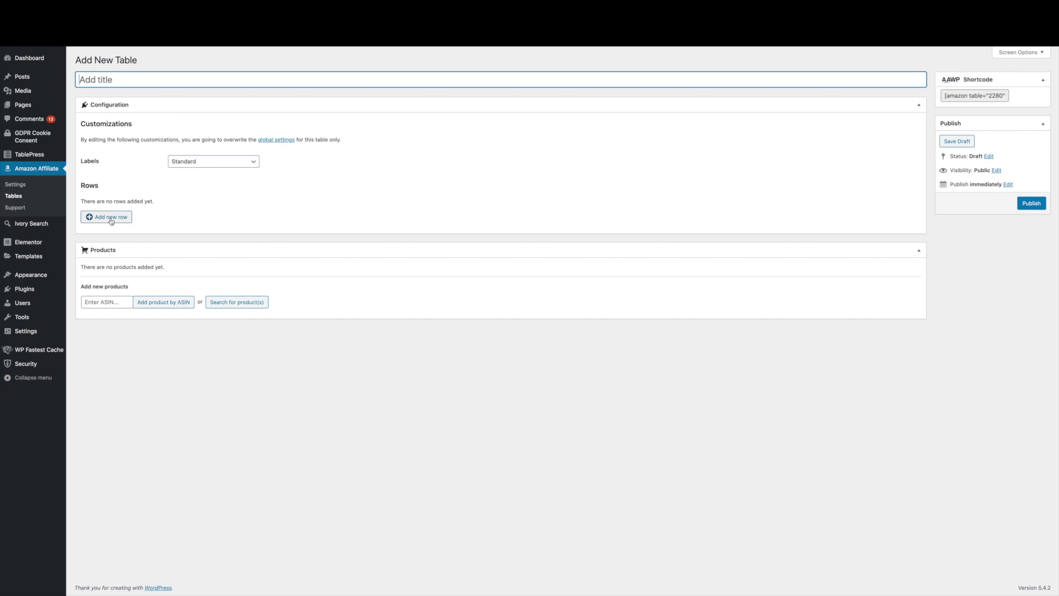
left_click(112, 221)
left_click(110, 226)
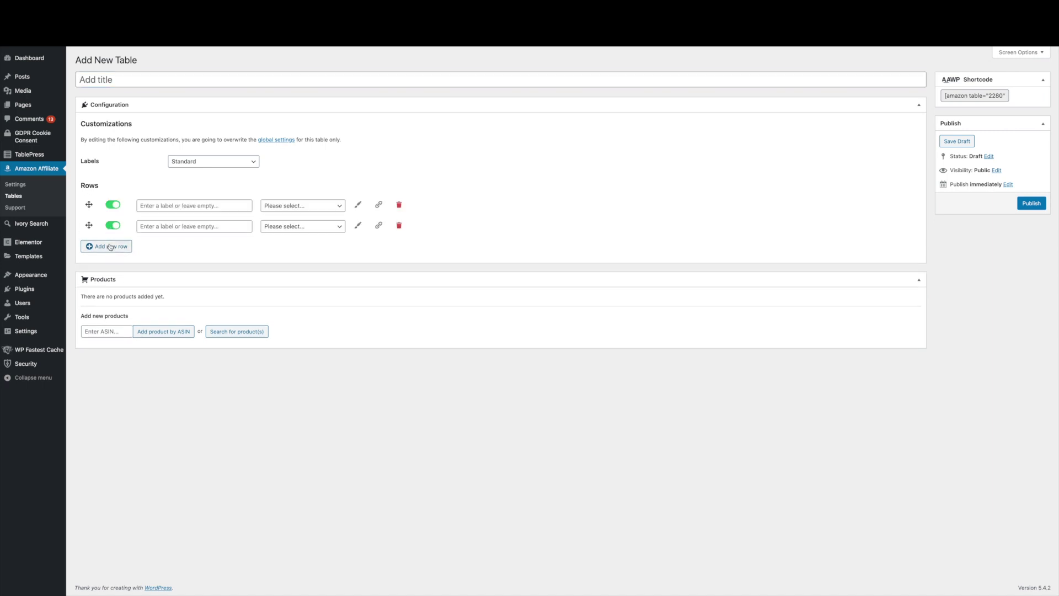
left_click(110, 247)
left_click(111, 266)
left_click(110, 287)
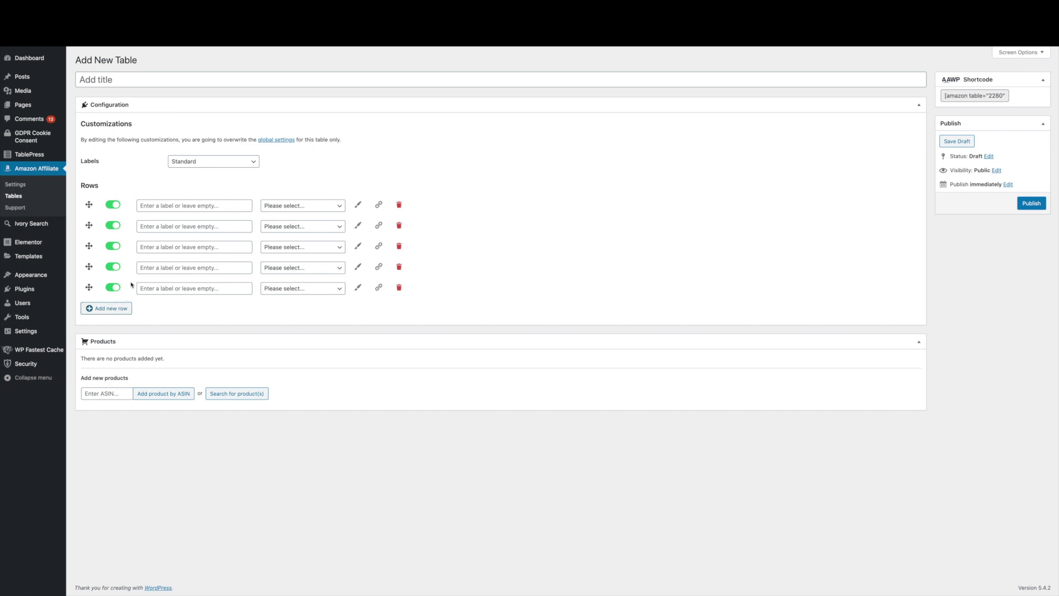
Step: Label the first row Model & Make with Custom Text content and the second row Image with Thumbnail content
left_click(179, 207)
type("Model & Make")
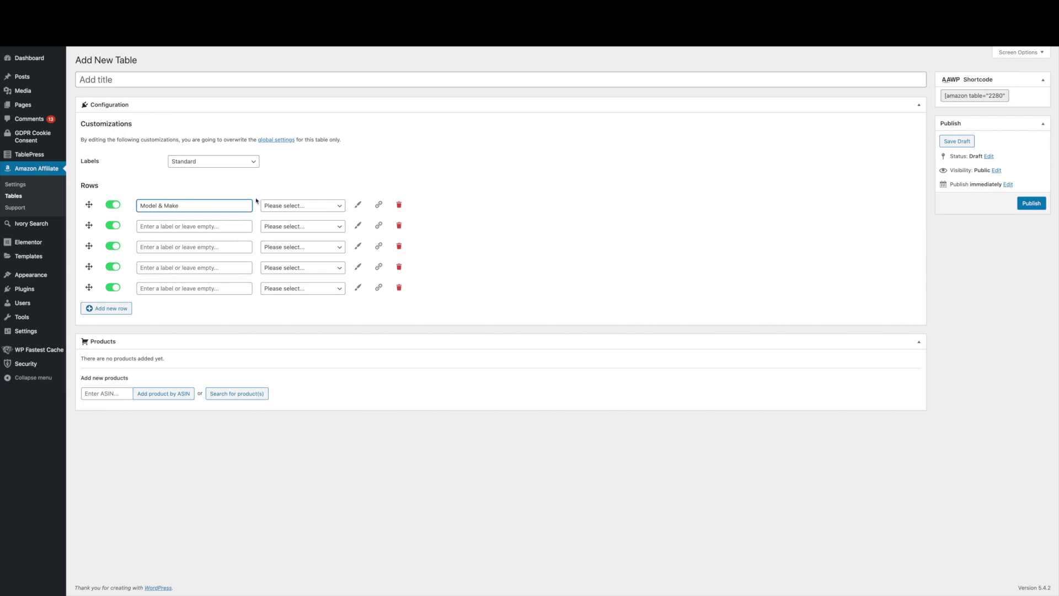
left_click(285, 205)
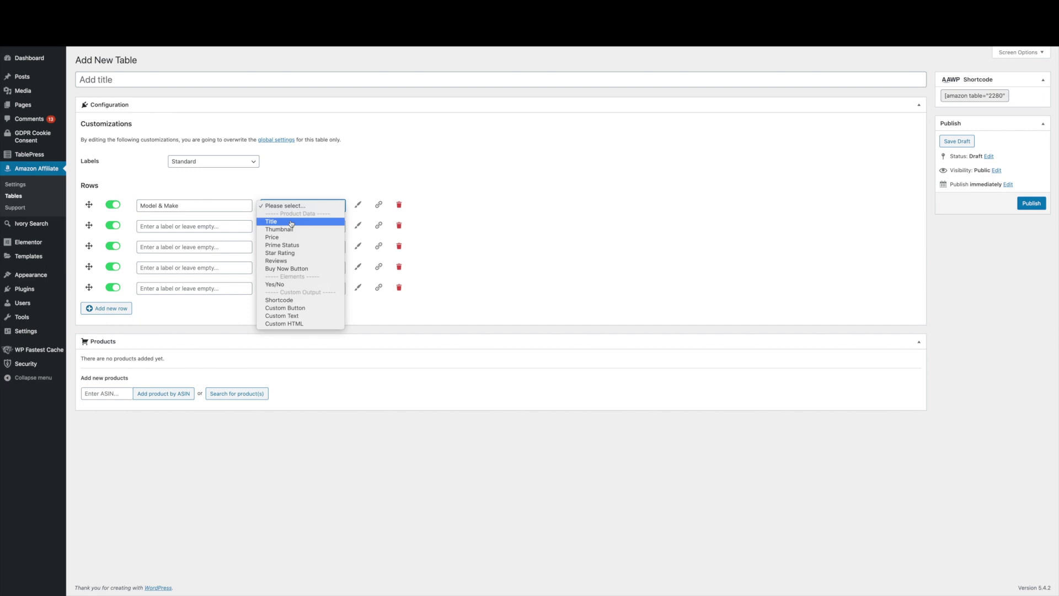
left_click(292, 316)
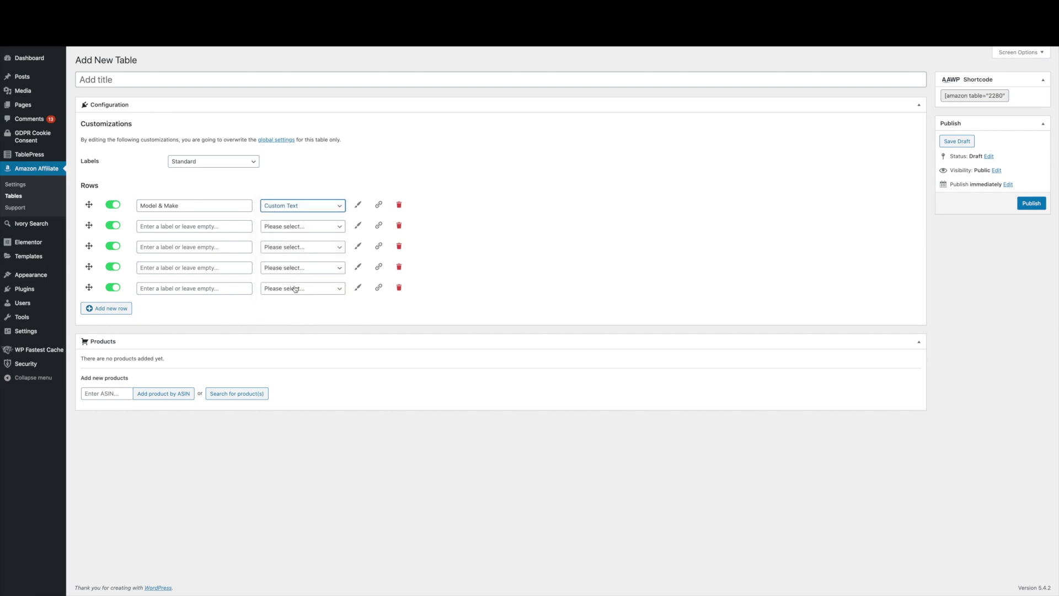
left_click(228, 230)
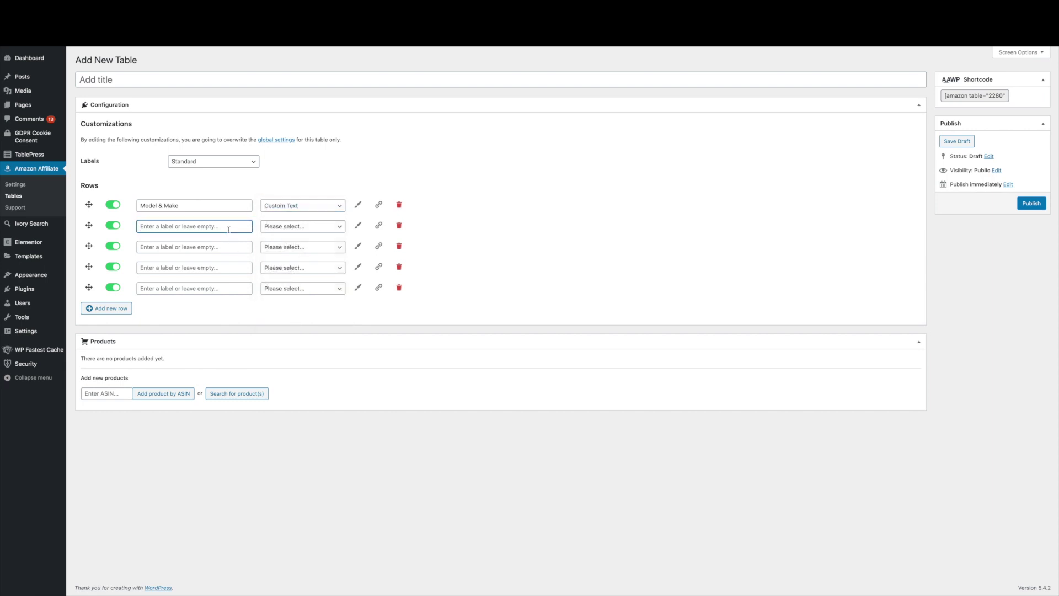
type("Image")
left_click(291, 231)
left_click(316, 251)
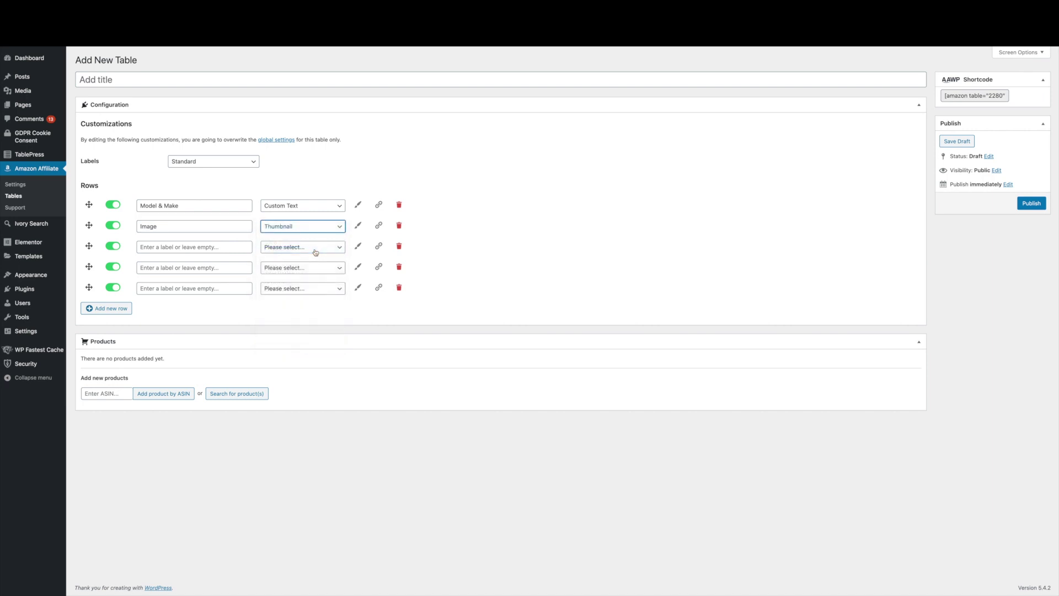
Step: Label the third row Size with Custom Text content and the fourth row Delivery with Prime Status content
left_click(218, 249)
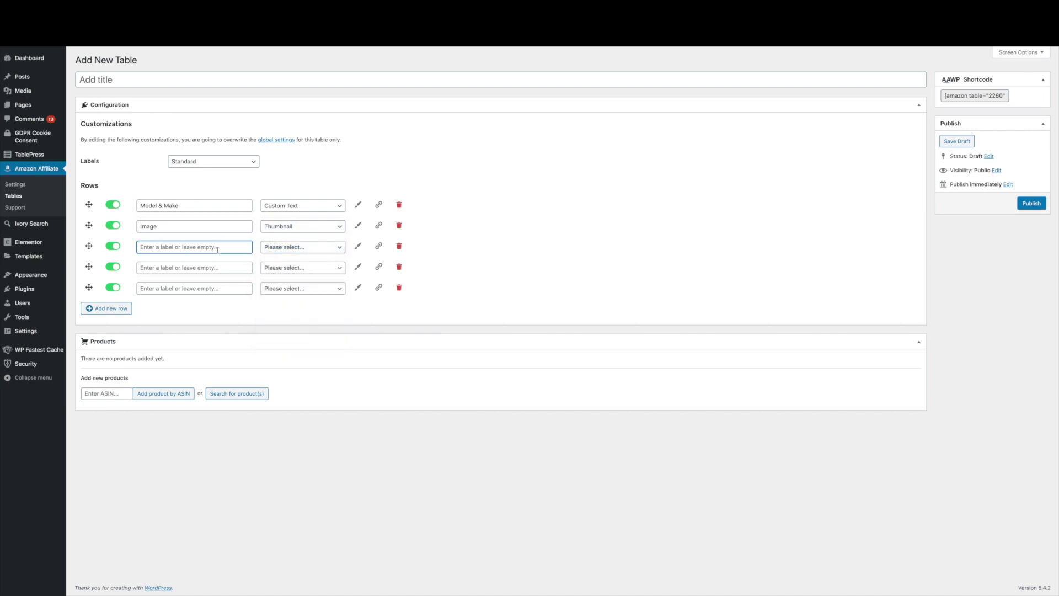
type("Size")
left_click(302, 250)
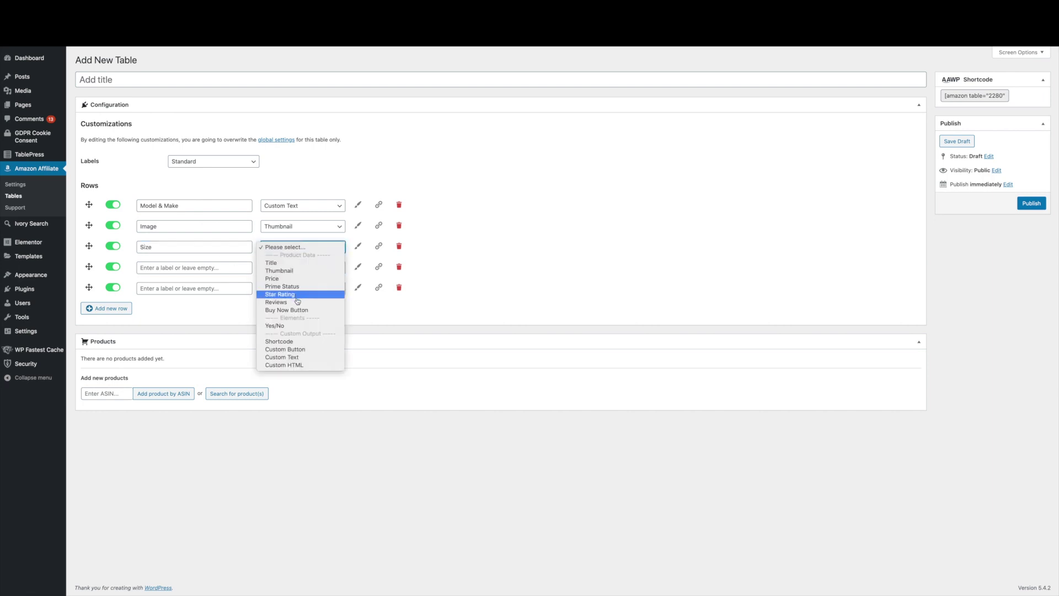
left_click(298, 357)
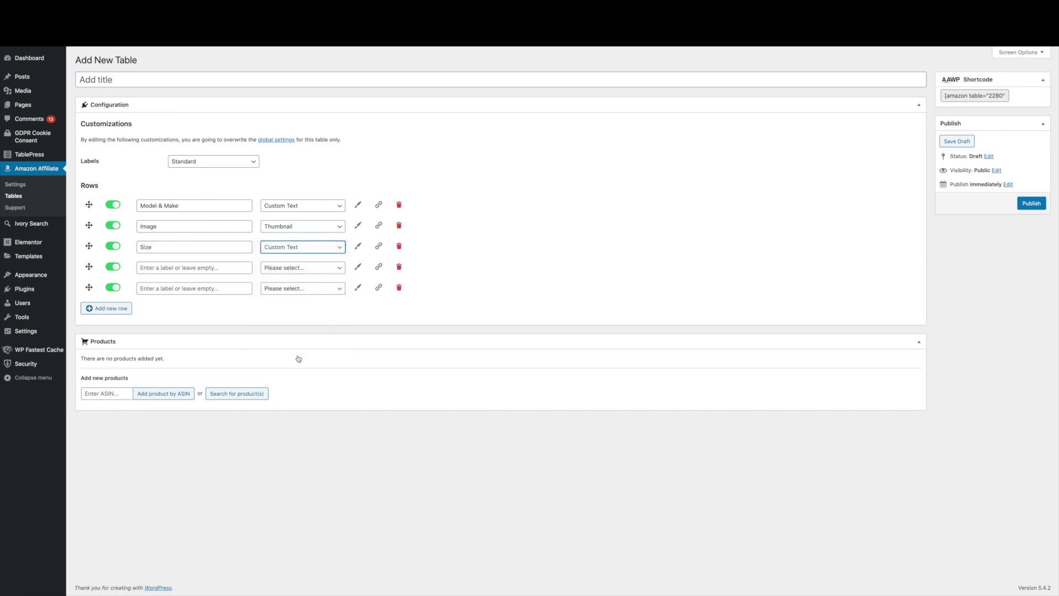
left_click(212, 269)
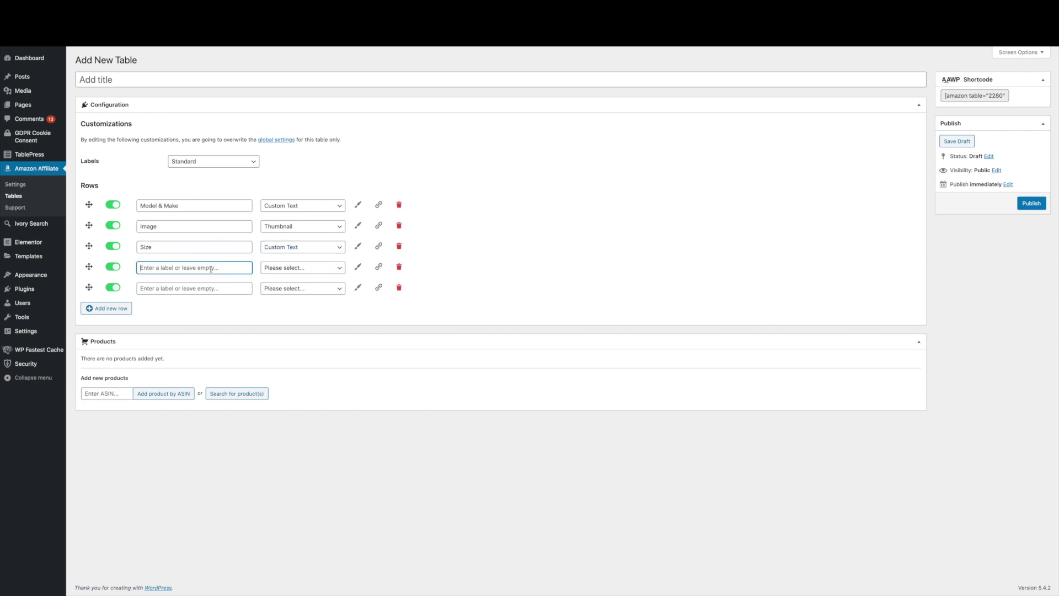
left_click(280, 271)
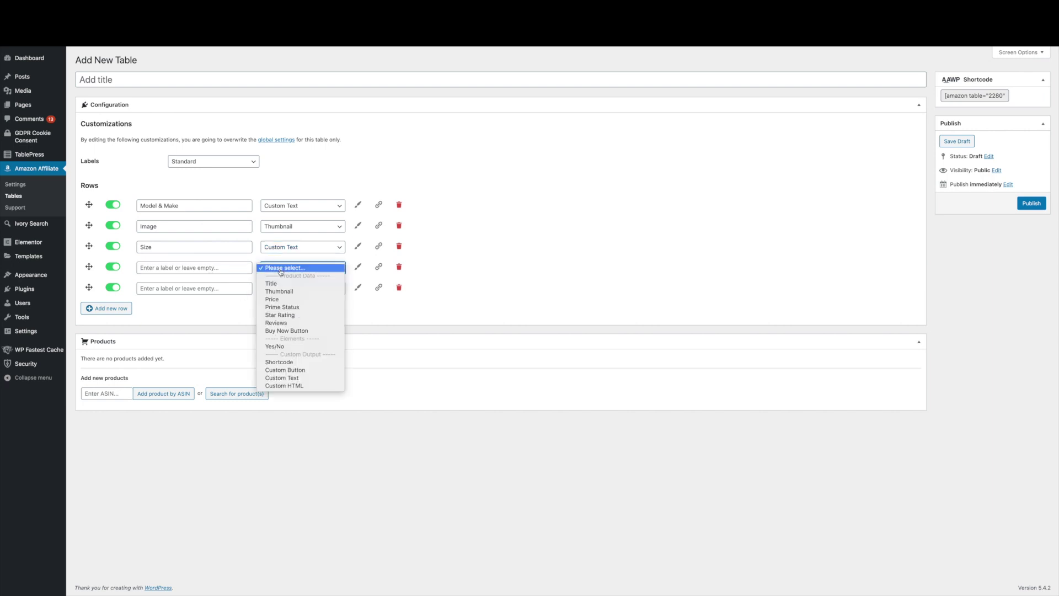
left_click(287, 308)
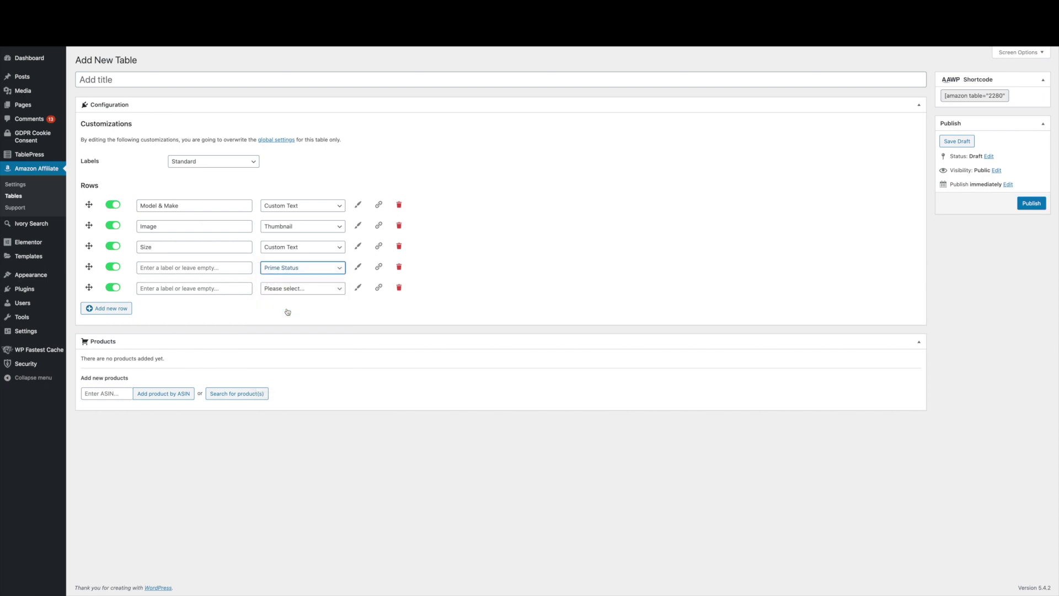
left_click(230, 269)
type("Delivery")
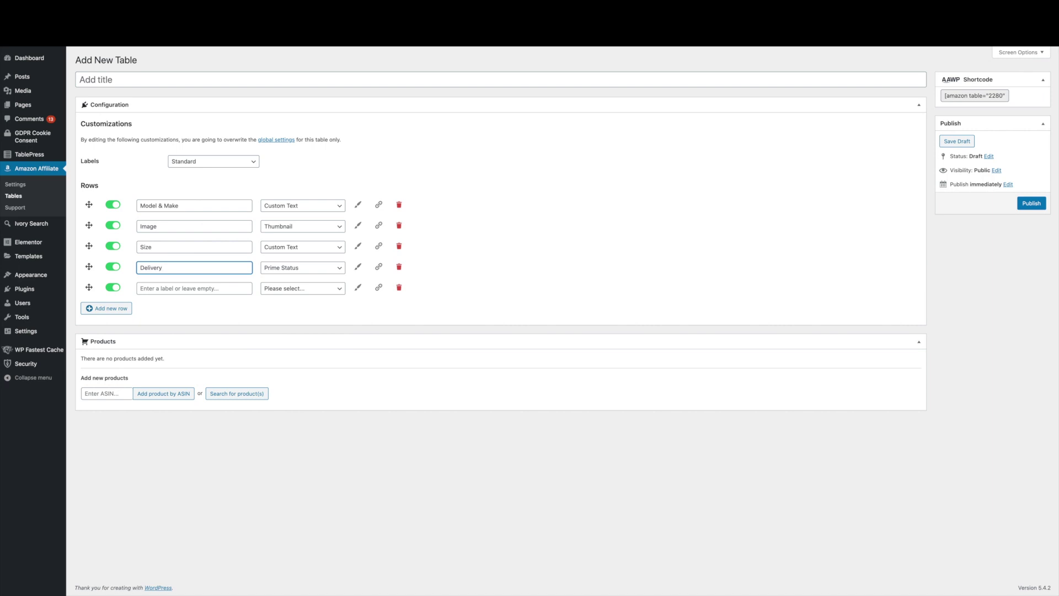
Step: Set the fifth row to show the Buy Now Button and label it Where to buy
left_click(279, 290)
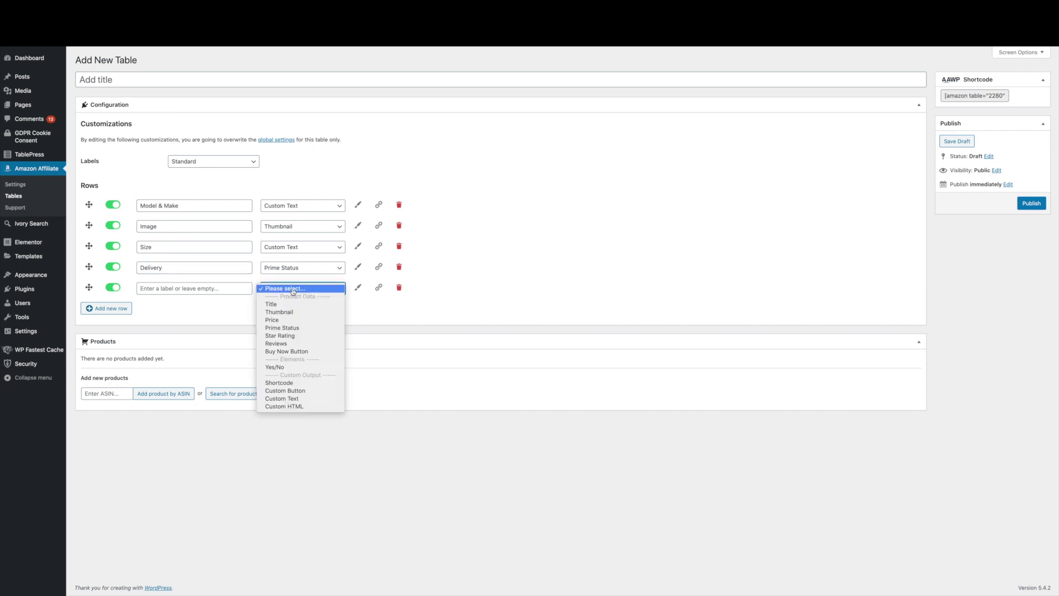
left_click(289, 352)
left_click(224, 290)
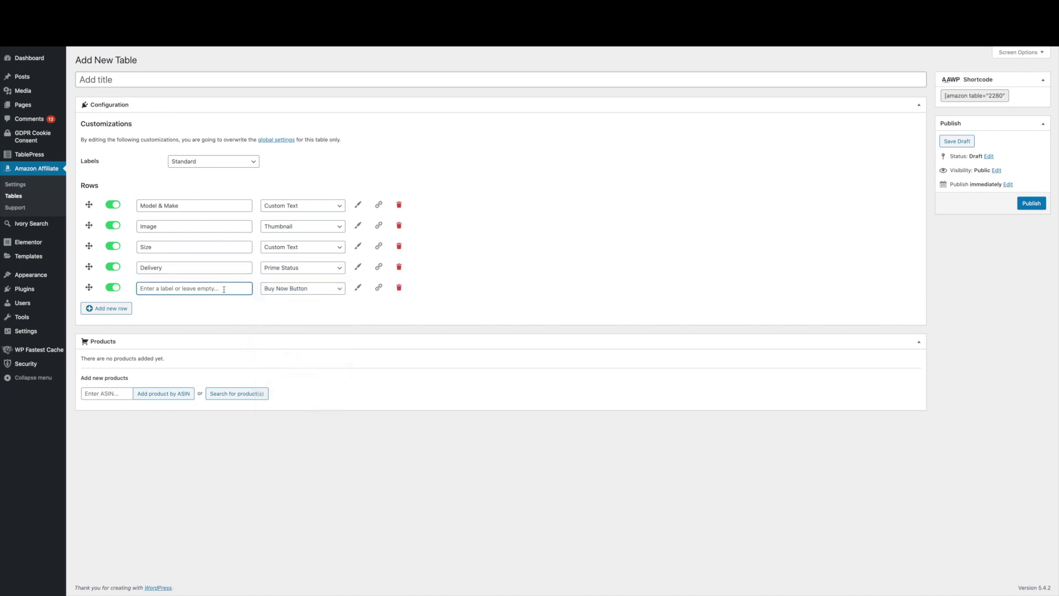
type("Where to buy")
Step: Copy ASIN B01N7FRPXU from the WolVol military car's Amazon page and add it as the table's first product
left_click(114, 393)
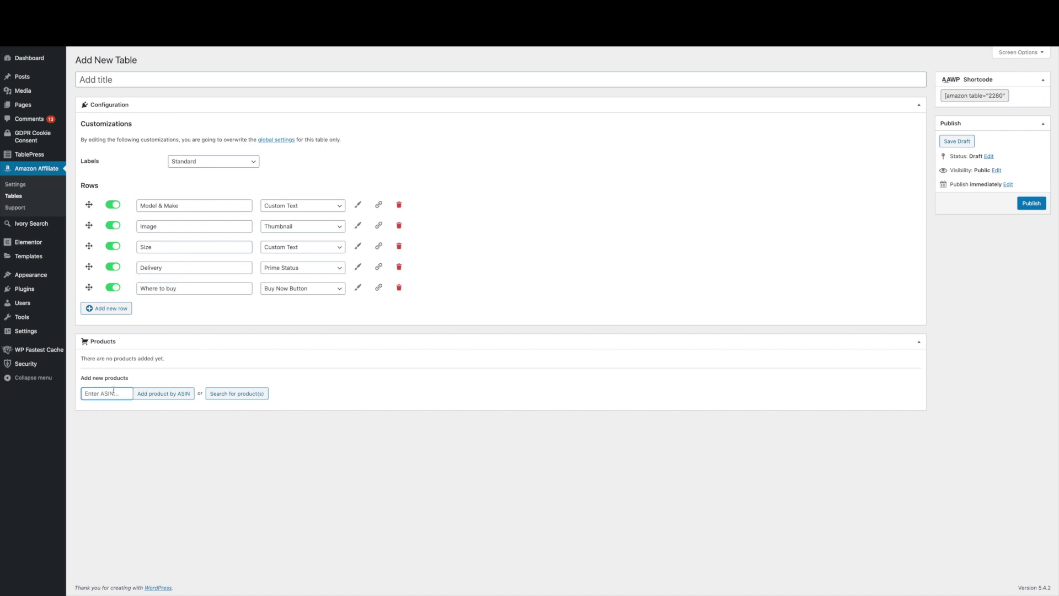
left_click(324, 14)
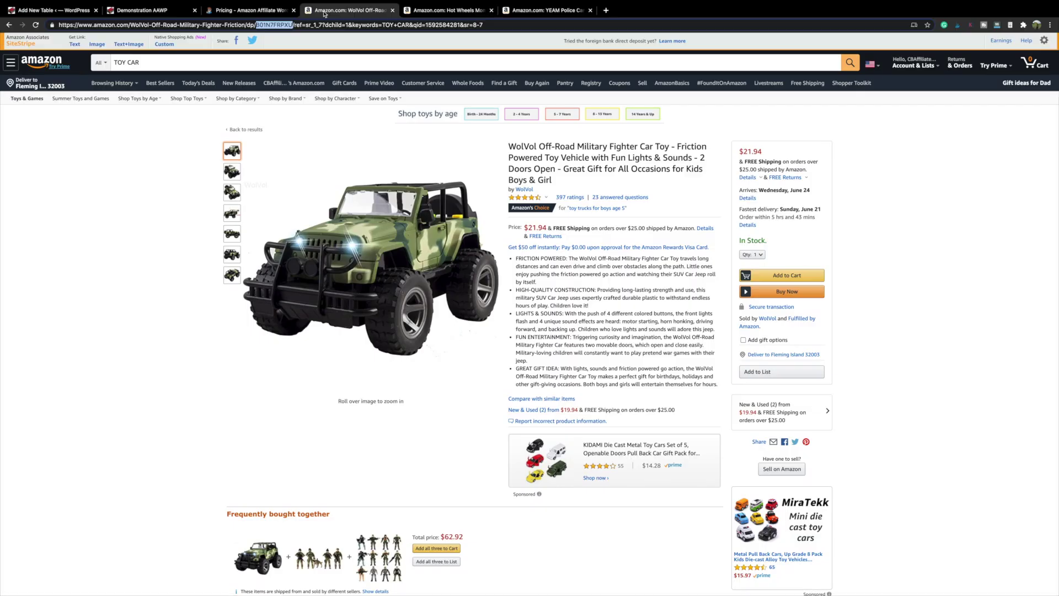
right_click(277, 23)
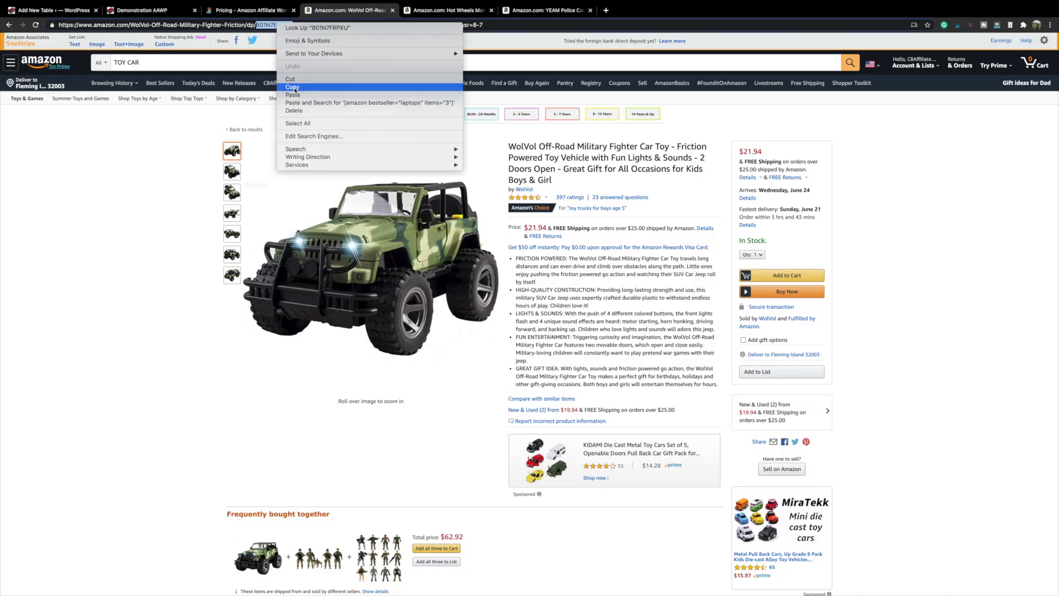
left_click(294, 87)
left_click(53, 10)
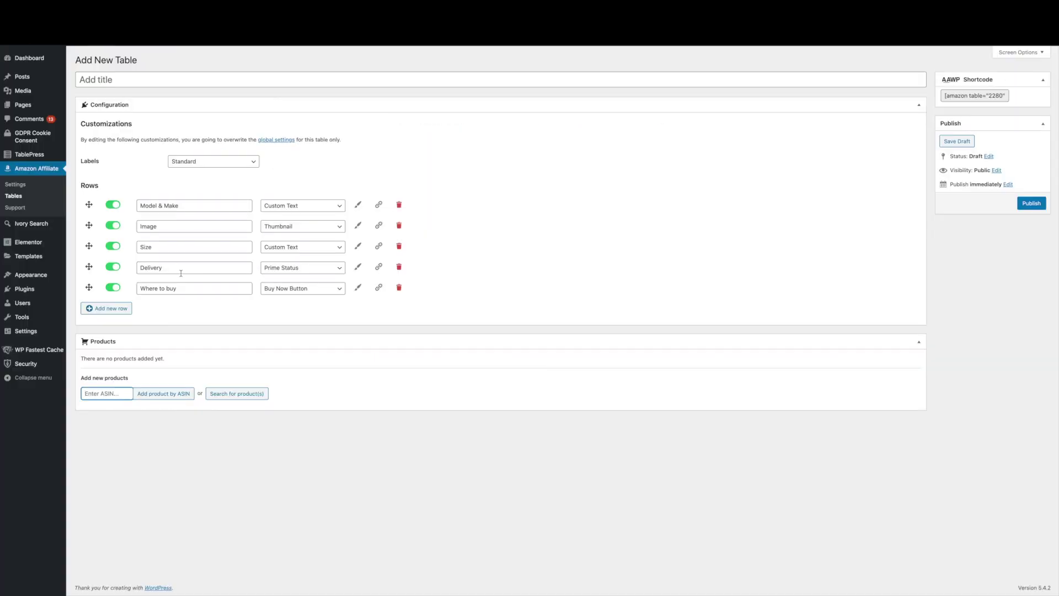
key("ctrl+v")
left_click(155, 395)
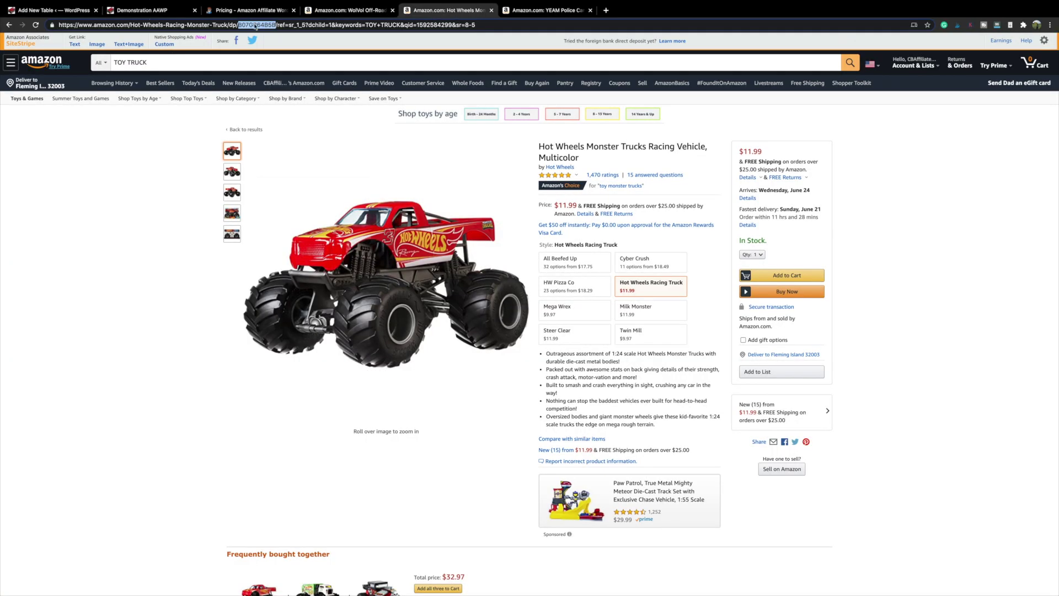
Step: Copy the Hot Wheels monster truck's ASIN from its Amazon page and add it as the table's second product
right_click(255, 26)
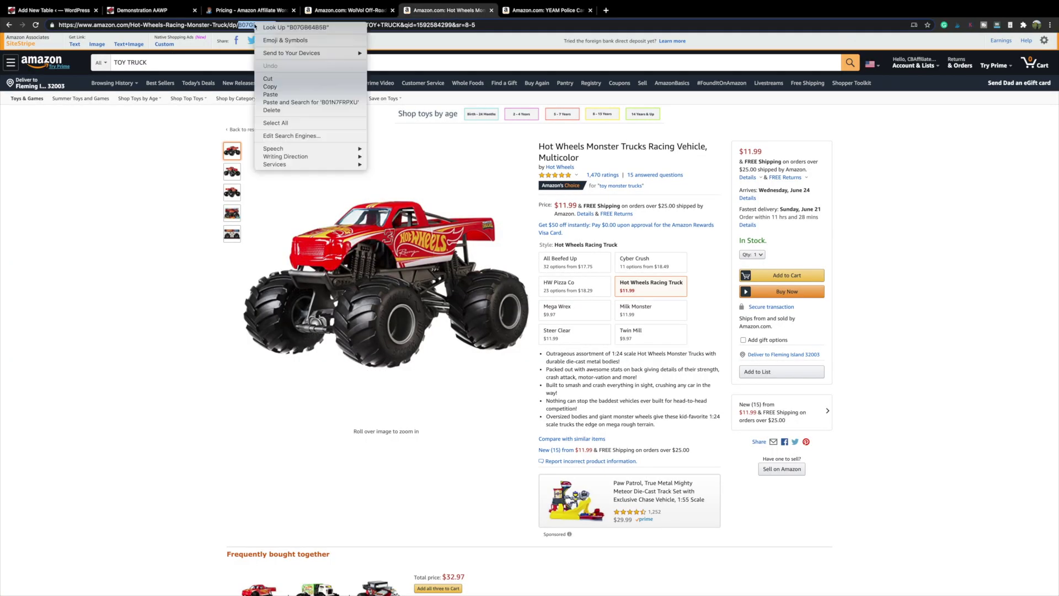
left_click(259, 89)
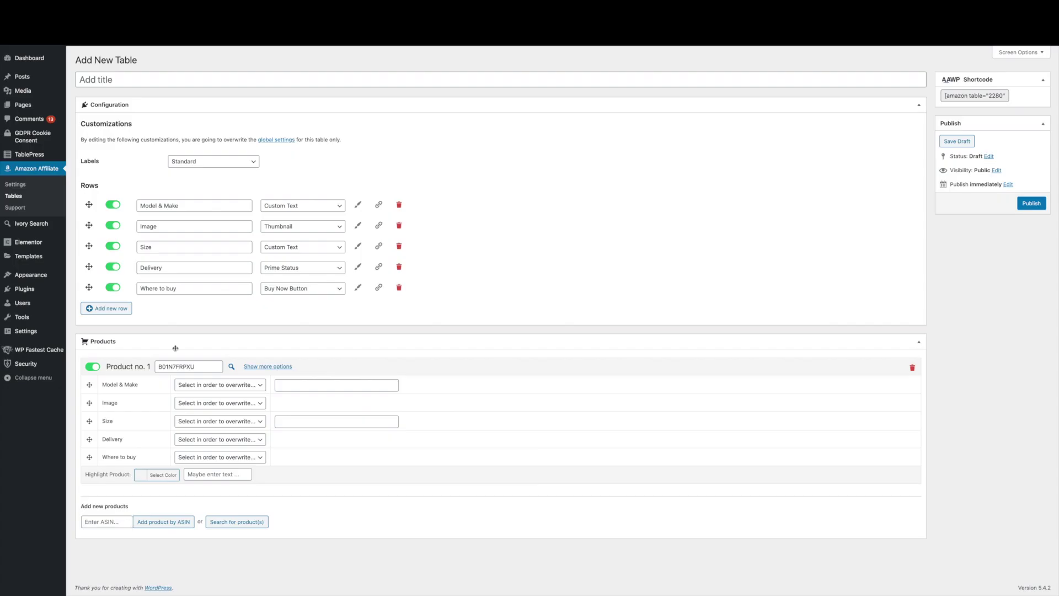
left_click(108, 521)
key("ctrl+v")
left_click(163, 522)
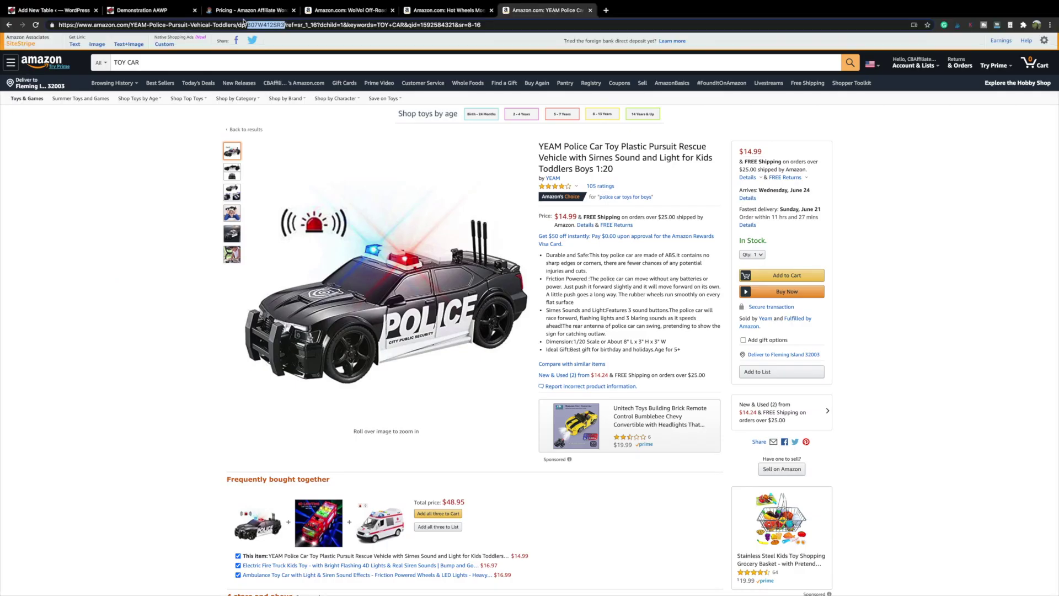
Step: Copy ASIN B07W412SR3 from the YEAM police car's Amazon page and add it as the table's third product
right_click(253, 24)
left_click(320, 76)
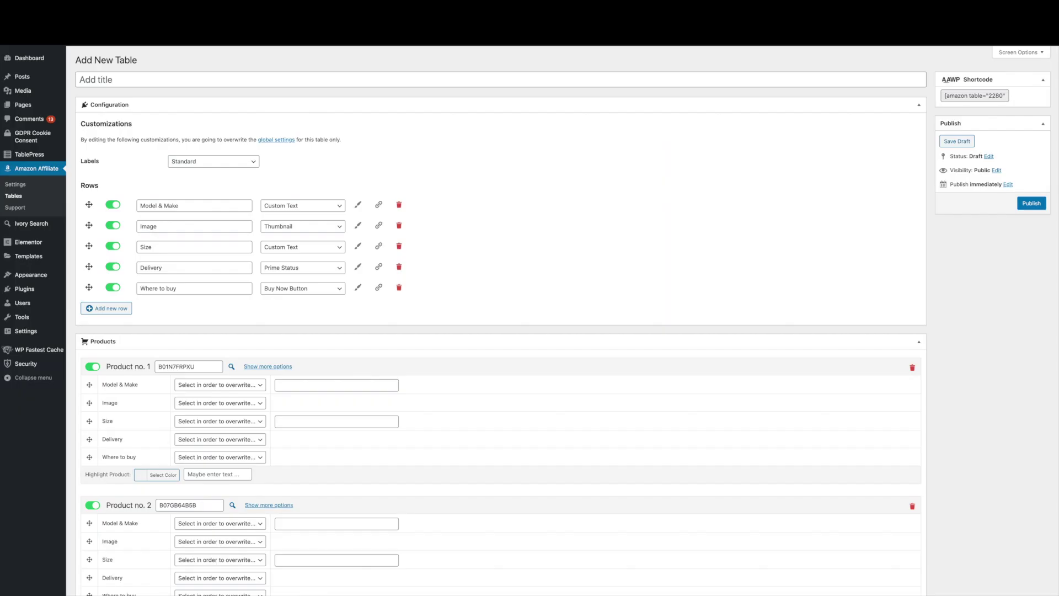
scroll(147, 480, "down", 3)
left_click(114, 543)
key("ctrl+v")
left_click(152, 547)
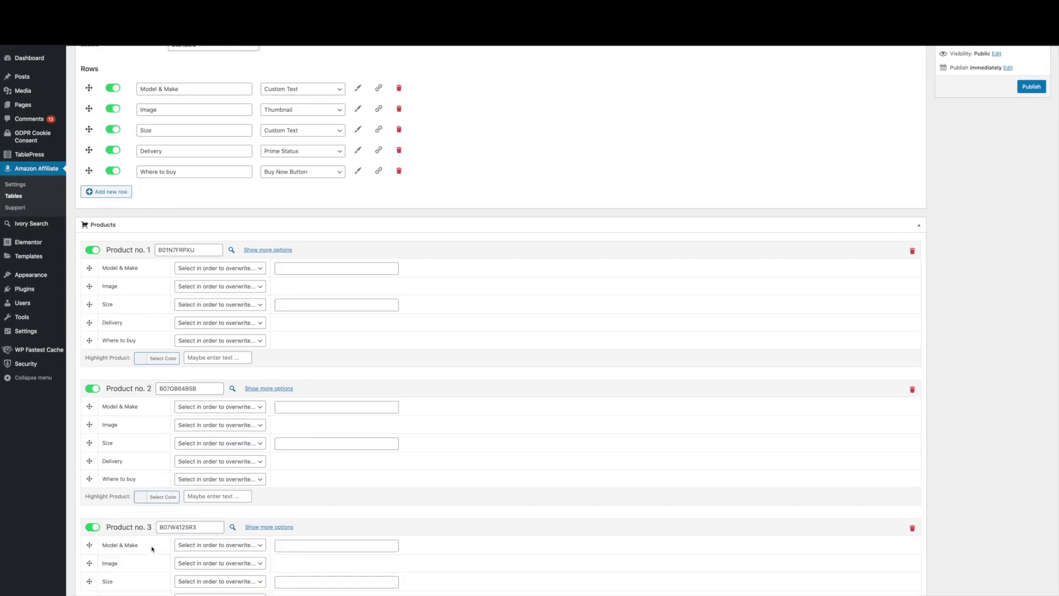
Step: Title the new comparison table Test
scroll(147, 220, "up", 3)
left_click(146, 80)
type("Test")
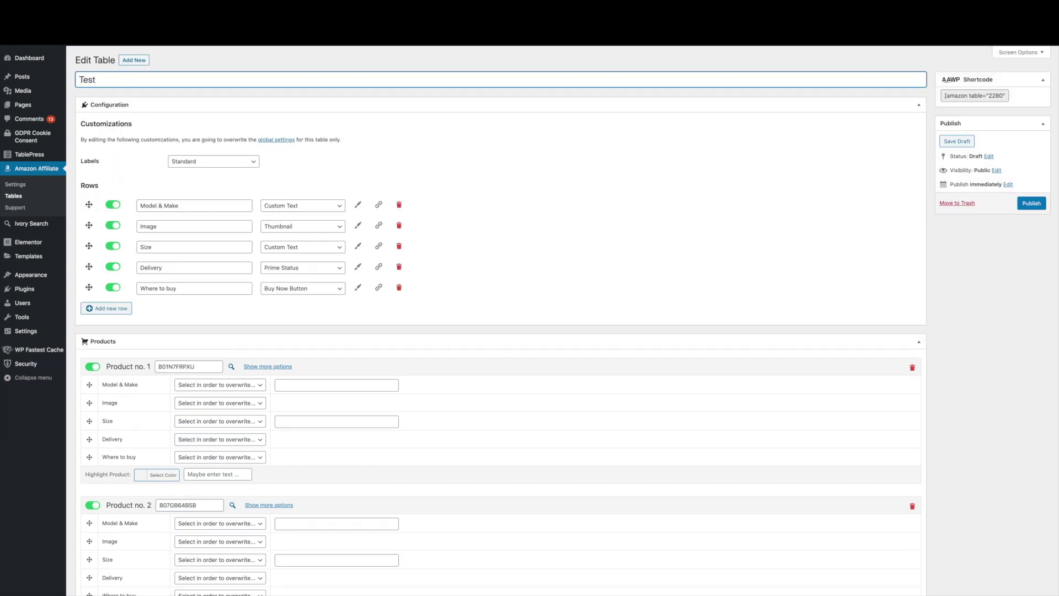
Step: Copy the brand name WolVol from the military car's Amazon page into product 1's Model & Make text
scroll(237, 285, "down", 3)
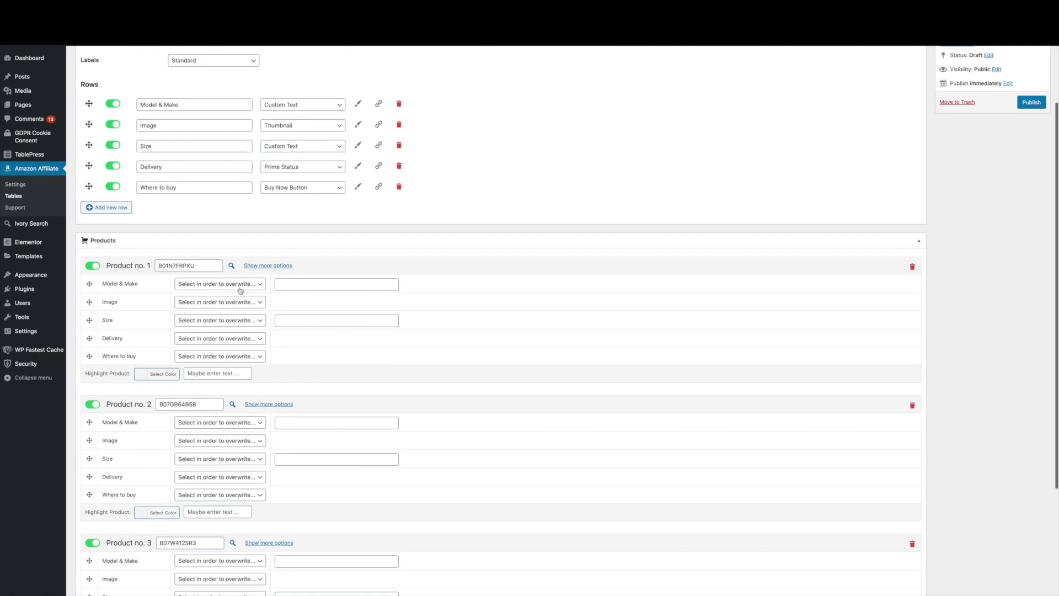
left_click(259, 284)
left_click(293, 282)
left_click(293, 282)
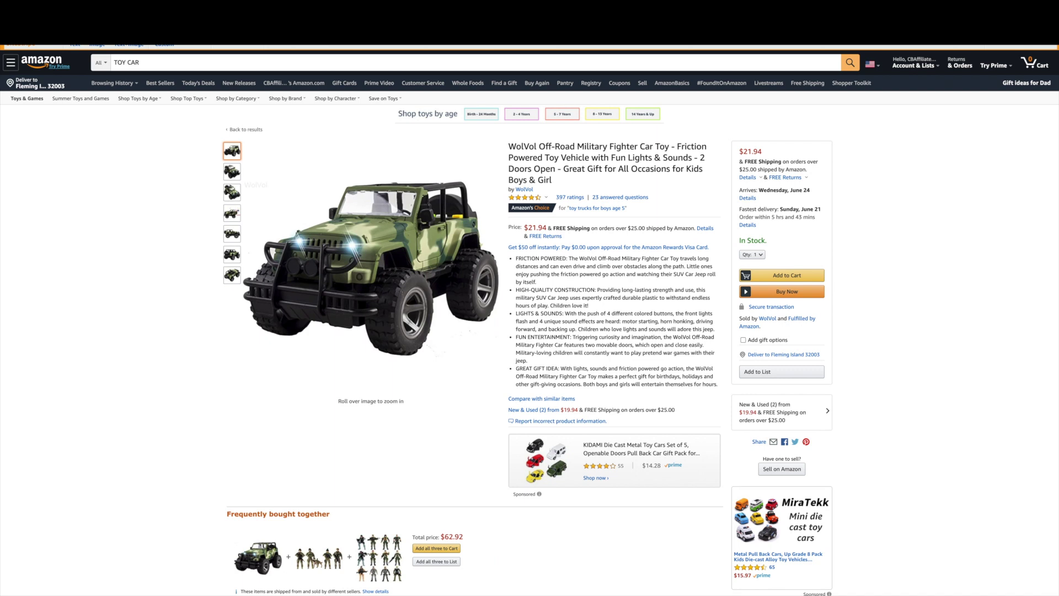
left_click_drag(510, 147, 536, 146)
right_click(520, 146)
left_click(540, 164)
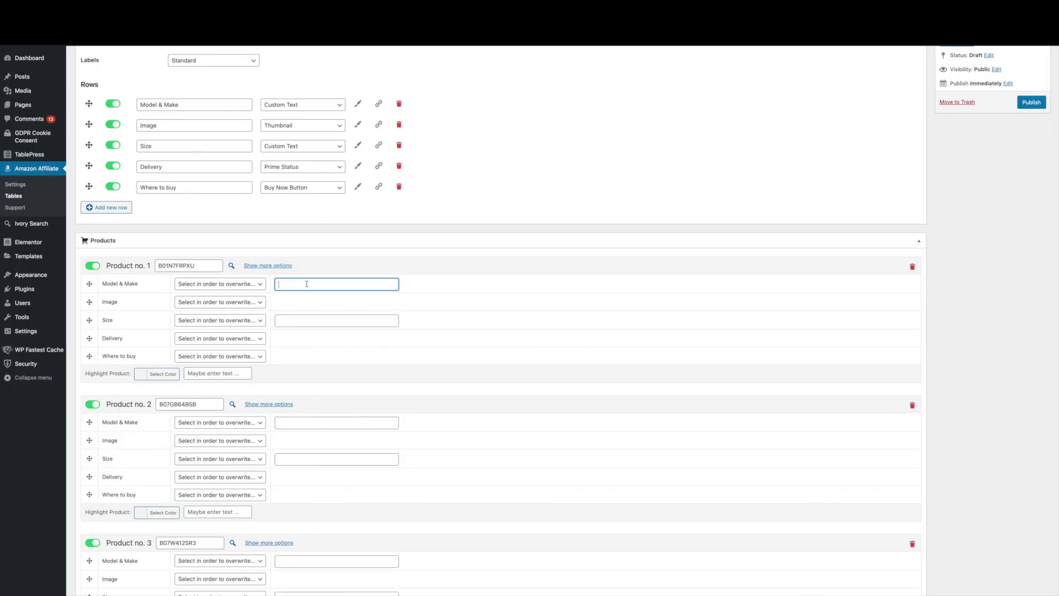
key("ctrl+v")
Step: Copy the brand name Hot Wheels from the monster truck's Amazon page into product 2's Model & Make text
left_click(300, 423)
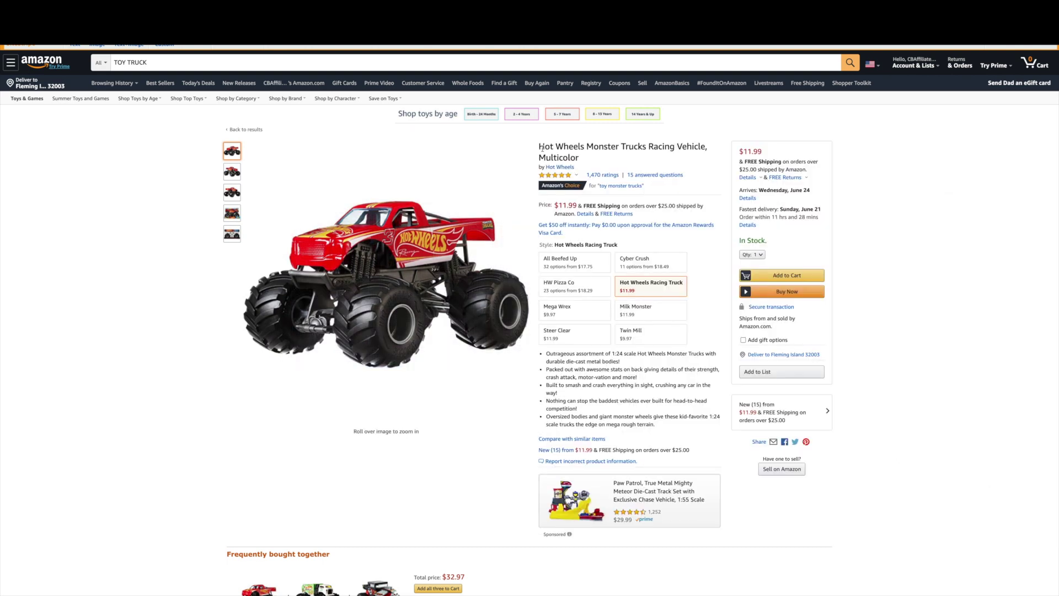
left_click_drag(539, 147, 582, 146)
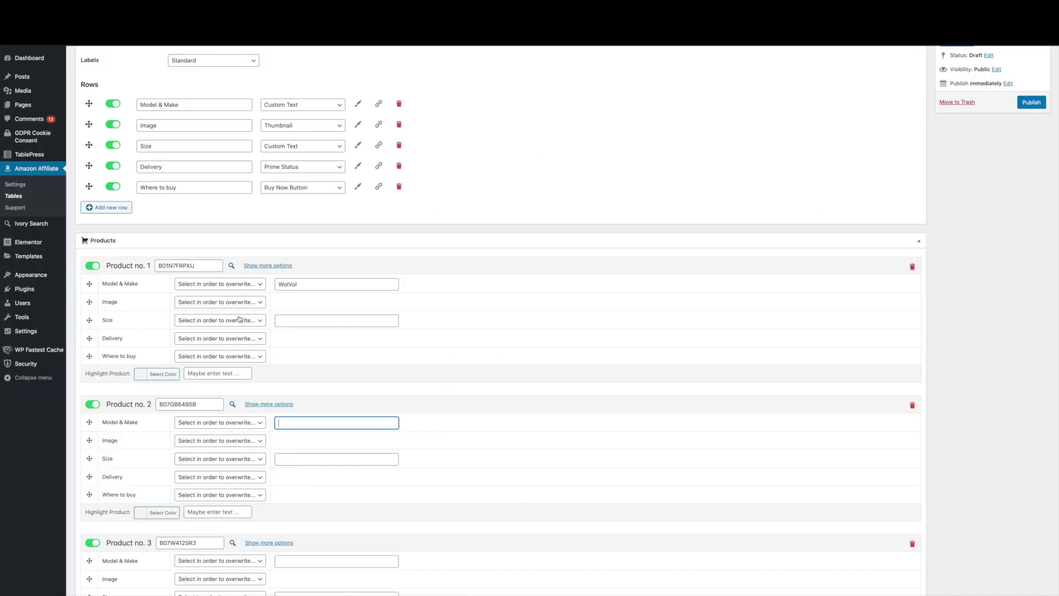
key("ctrl+v")
Step: Copy the title text YEAM Police Ca from the police car's Amazon page into product 3's Model & Make text
scroll(317, 413, "down", 3)
left_click(300, 406)
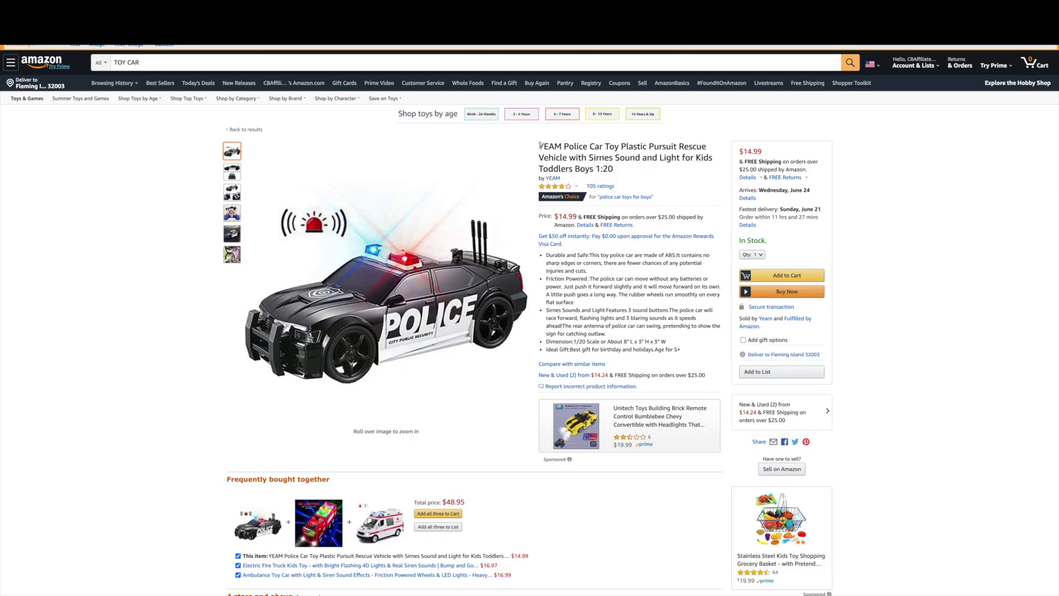
left_click_drag(539, 146, 600, 147)
right_click(586, 147)
left_click(600, 162)
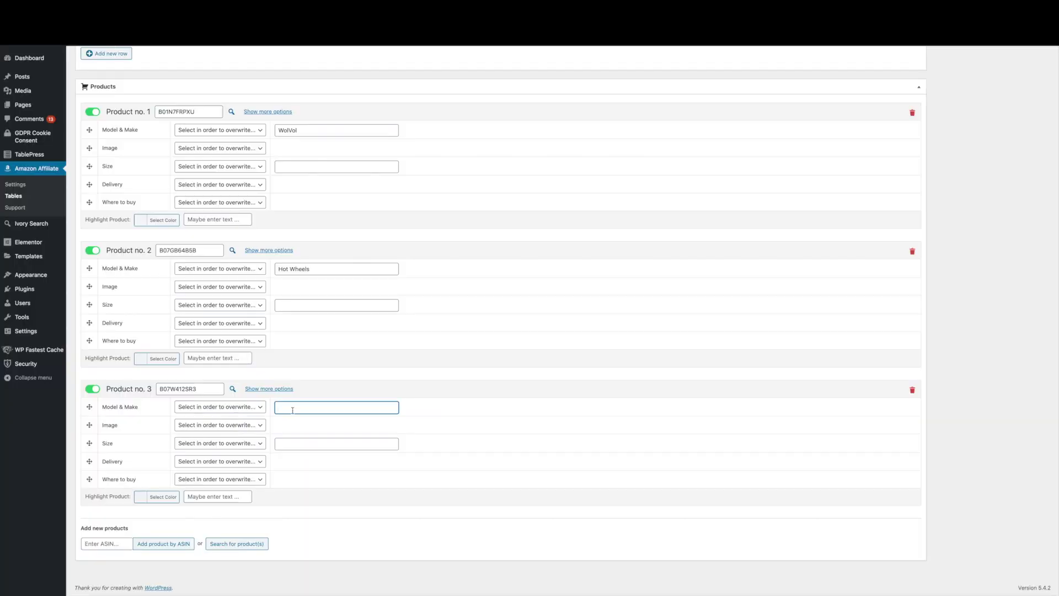
key("super+v")
Step: Override product 1's Size row with Custom Text and enter 12 " as its size
left_click(254, 168)
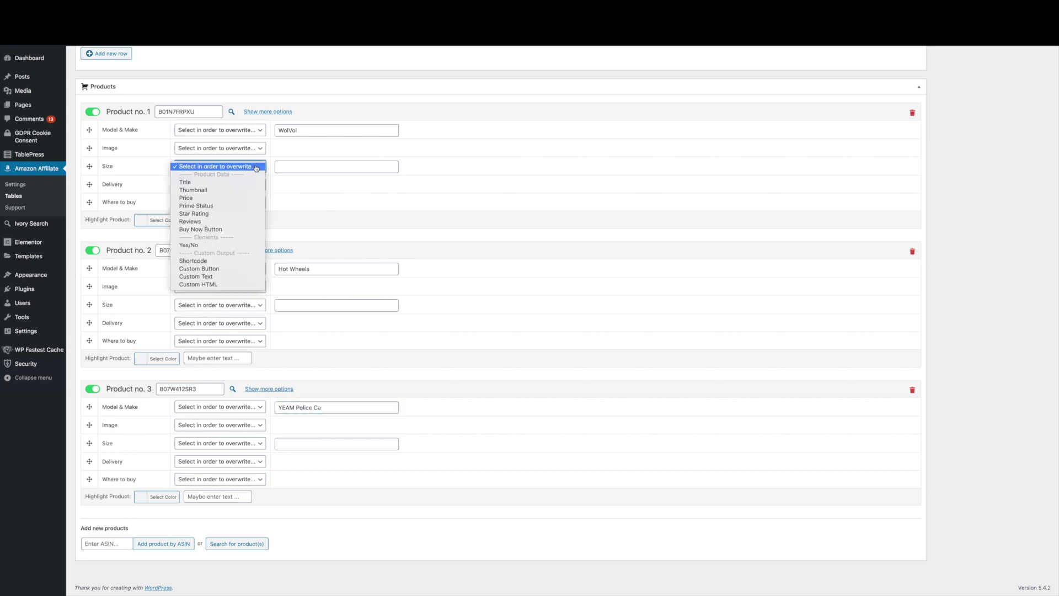
left_click(286, 166)
left_click(260, 166)
left_click(199, 277)
left_click(286, 167)
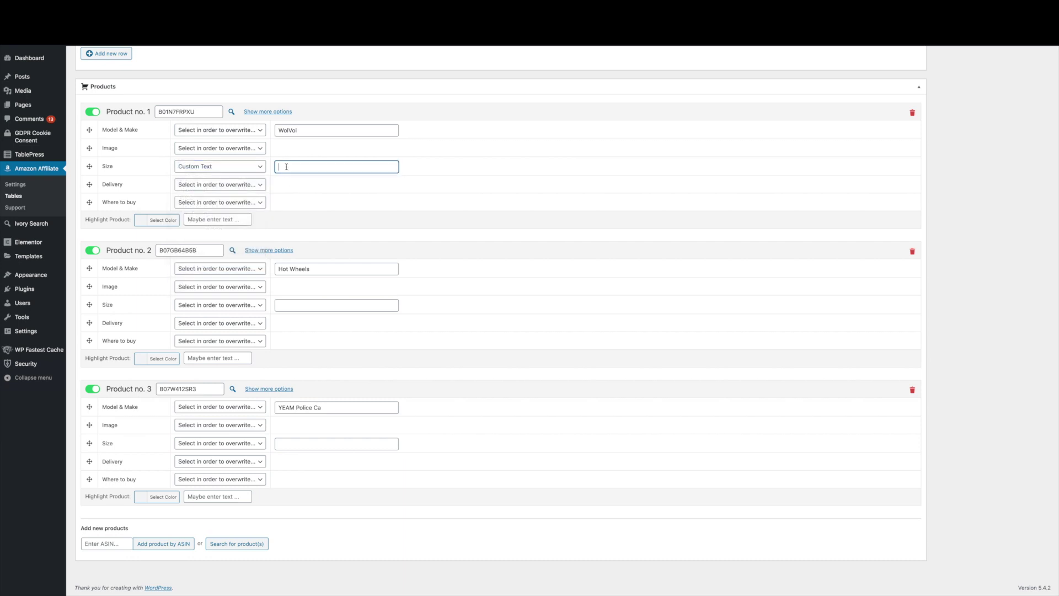
type("12")
Step: Enter 13" as product 2's size and 14" as product 3's size
left_click(281, 305)
type("13\"")
left_click(284, 442)
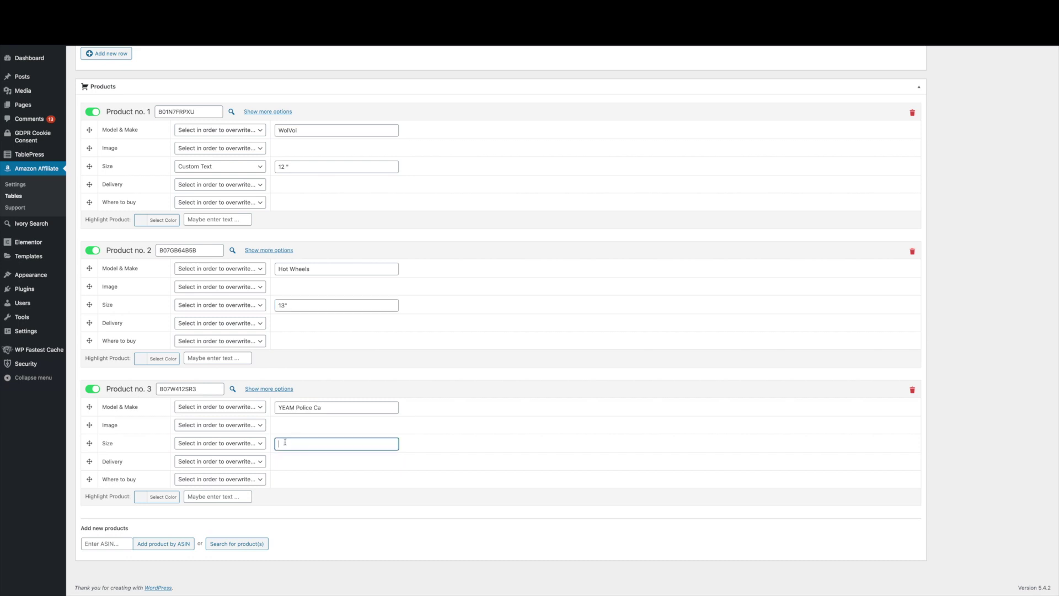
type("14")
Step: Override product 1's Delivery row with Prime Status
scroll(244, 211, "up", 1)
left_click(242, 208)
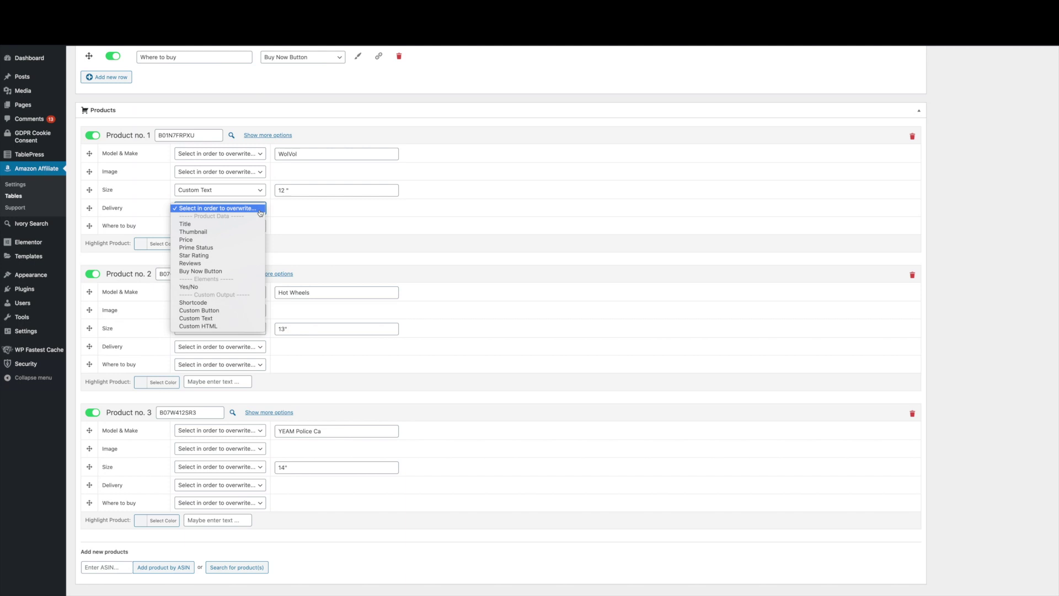
left_click(240, 247)
scroll(233, 303, "up", 3)
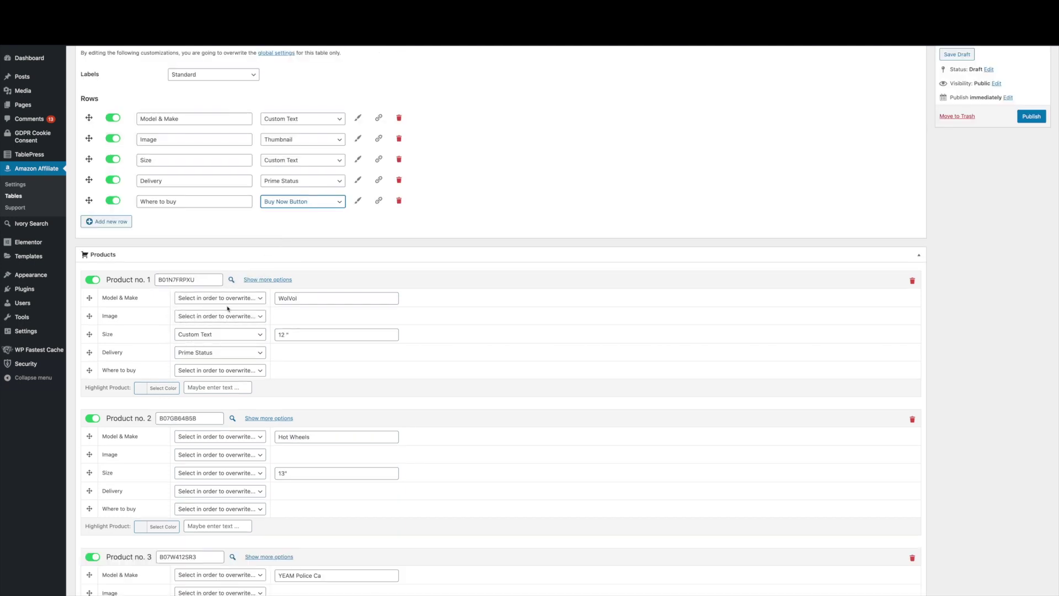
Step: Highlight product 1 in red with the label Best Buy
scroll(233, 303, "down", 2)
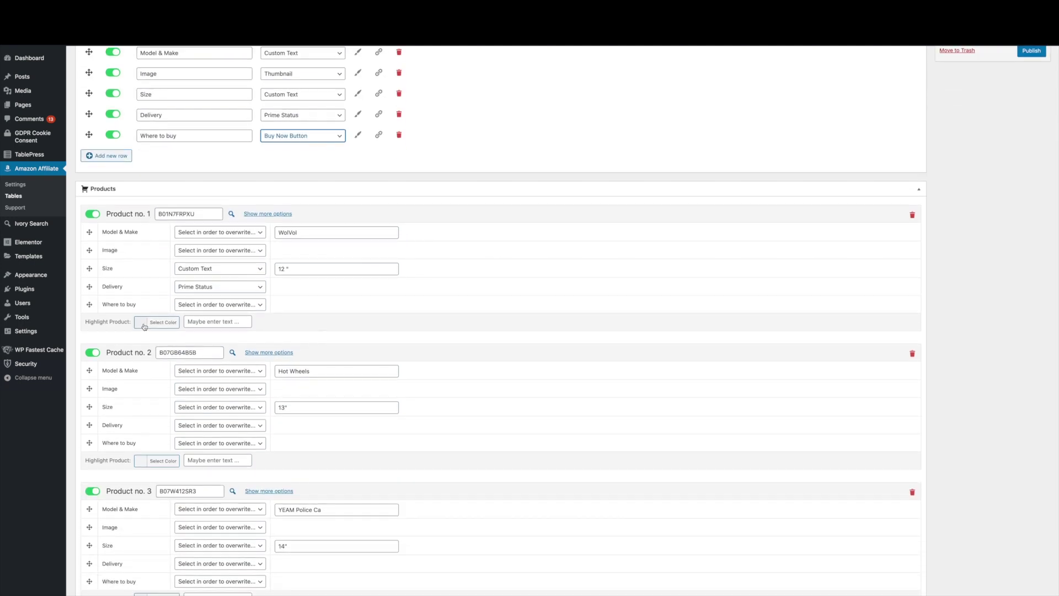
left_click(144, 327)
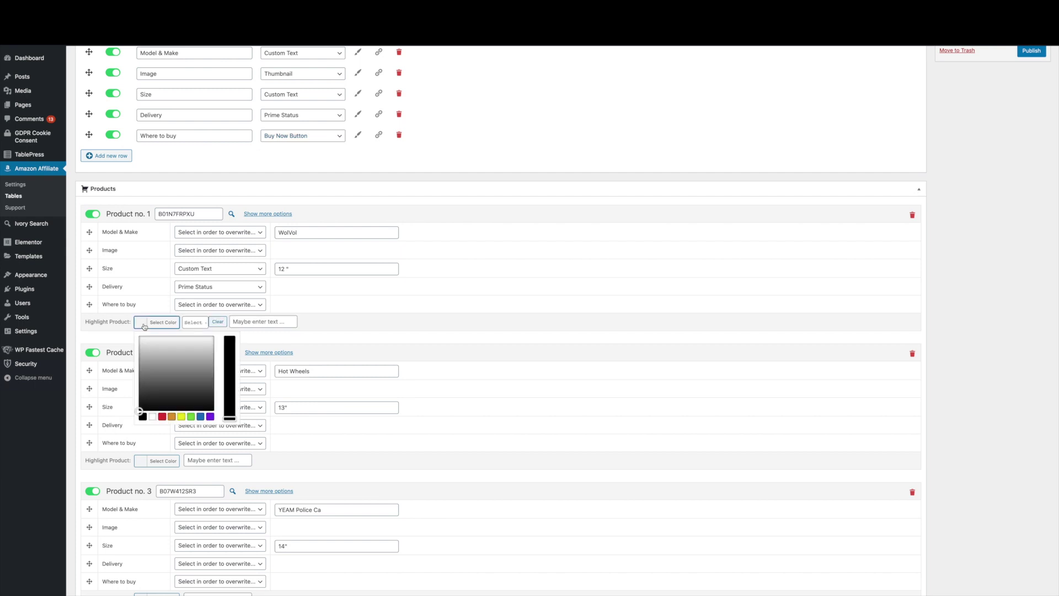
left_click(163, 418)
left_click(253, 325)
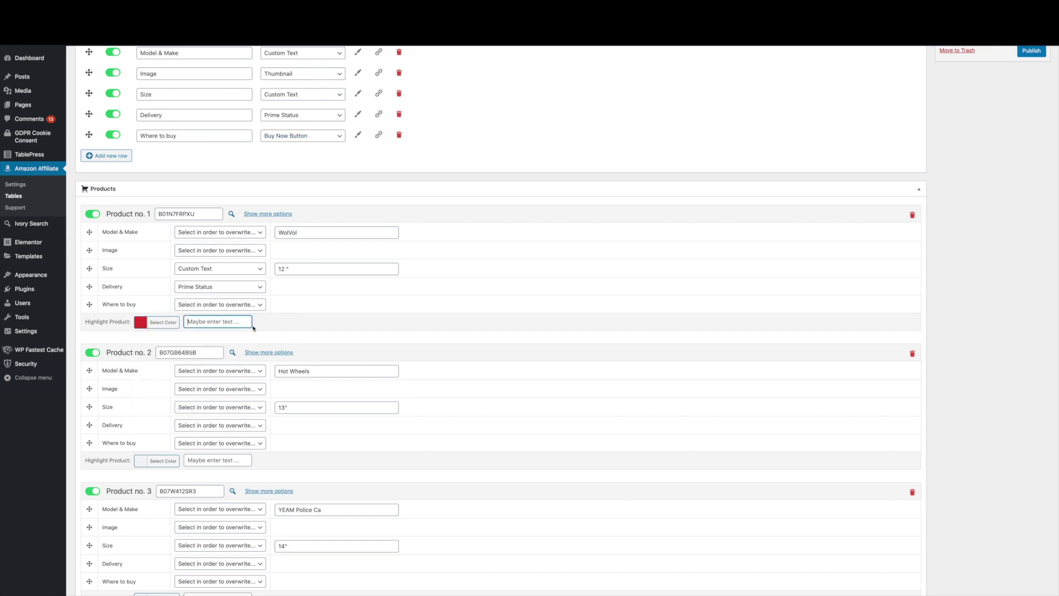
type("Best Buy")
Step: Highlight product 2 in yellow with the label Kowest Price
scroll(261, 341, "down", 4)
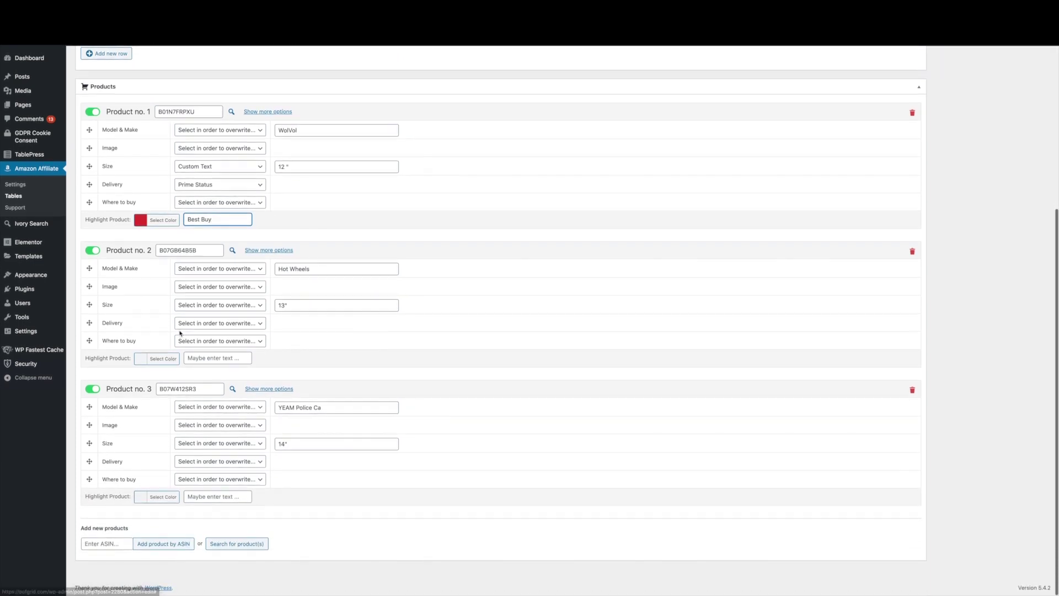
left_click(145, 359)
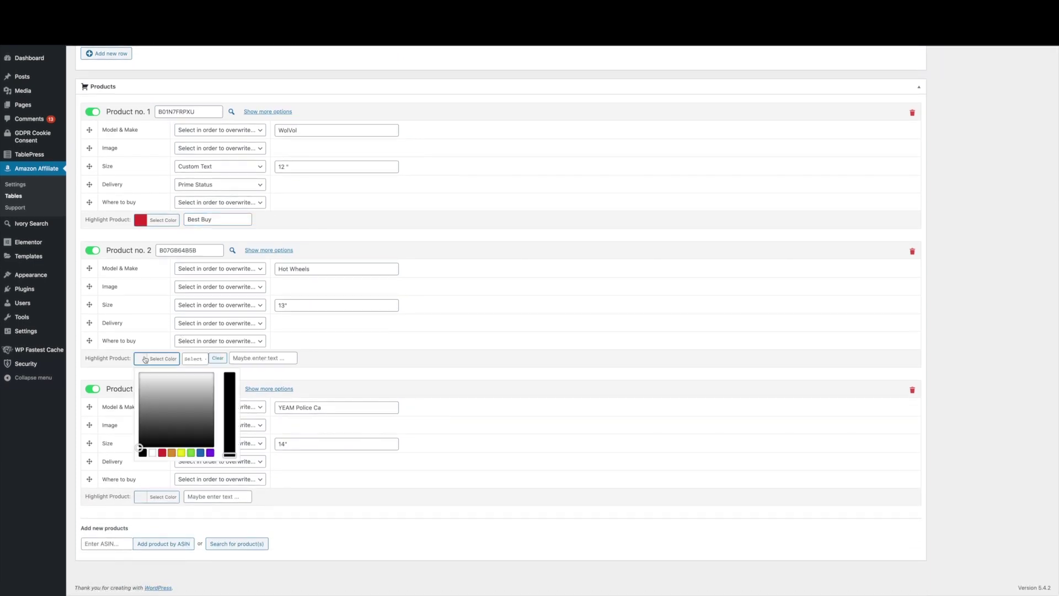
left_click(181, 453)
left_click(244, 360)
type("Kowest Price")
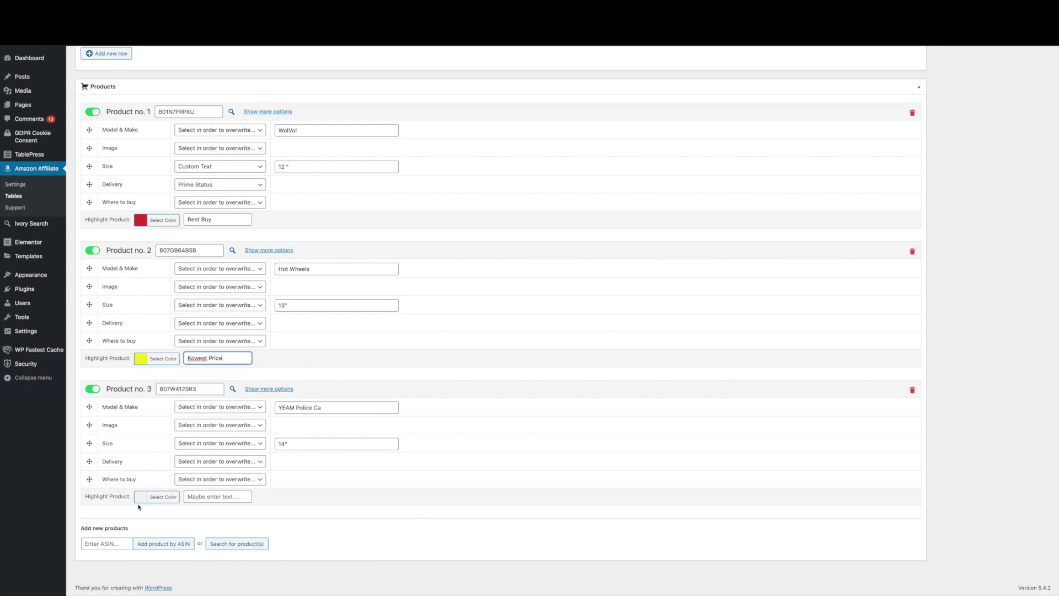
Step: Highlight product 3 in green with the label Editors choice
left_click(145, 497)
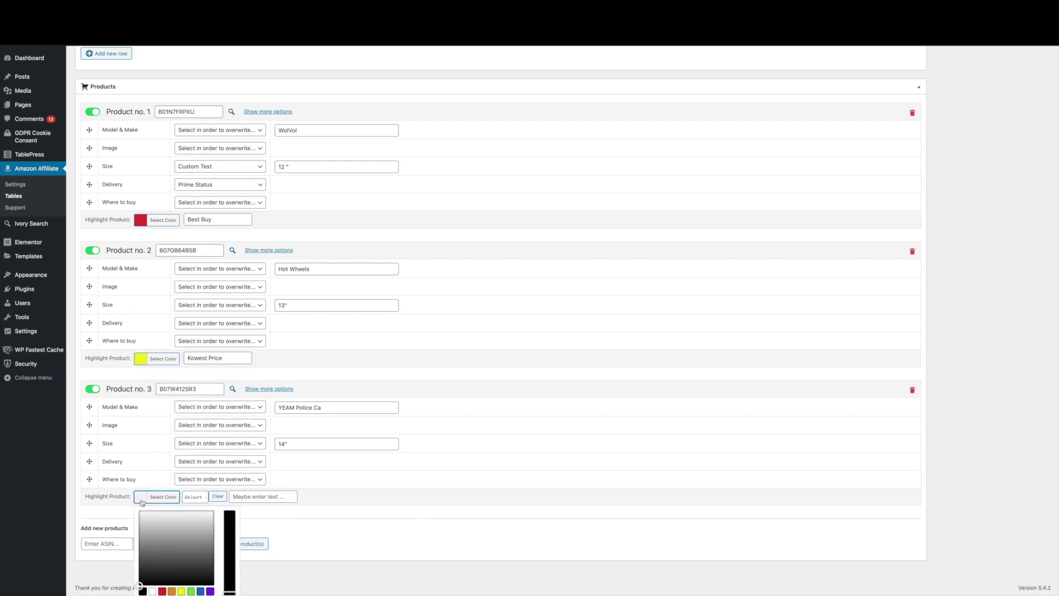
left_click(192, 590)
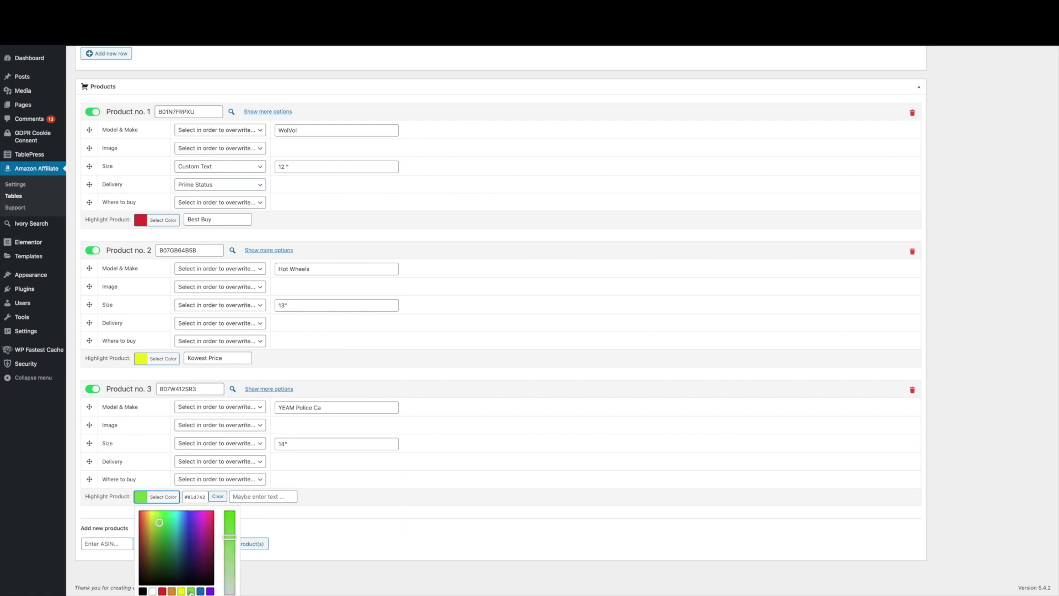
left_click(247, 497)
type("Editors choice")
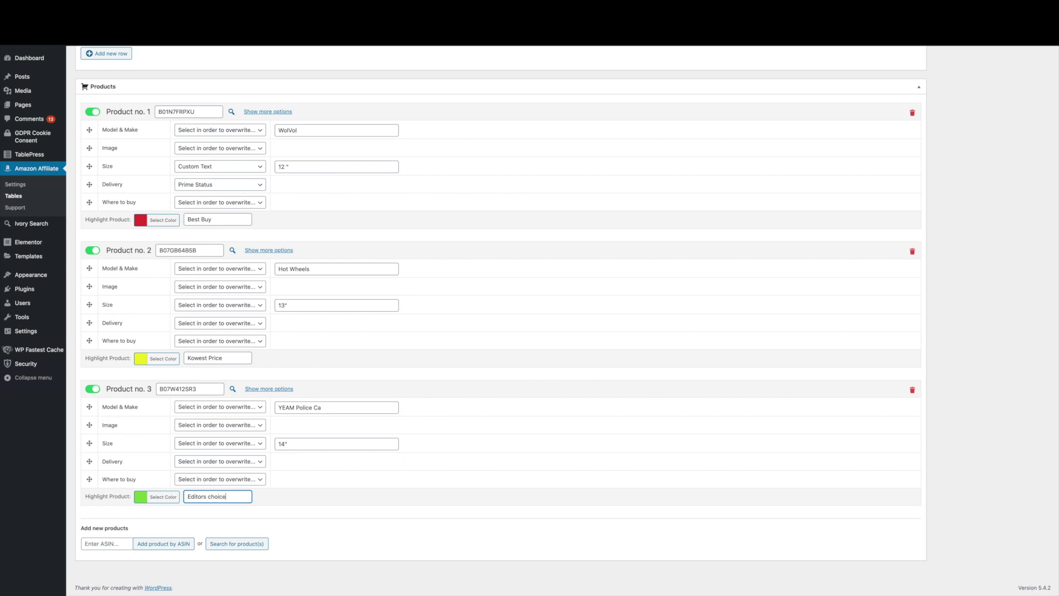
Step: Publish the Test comparison table
scroll(411, 464, "up", 3)
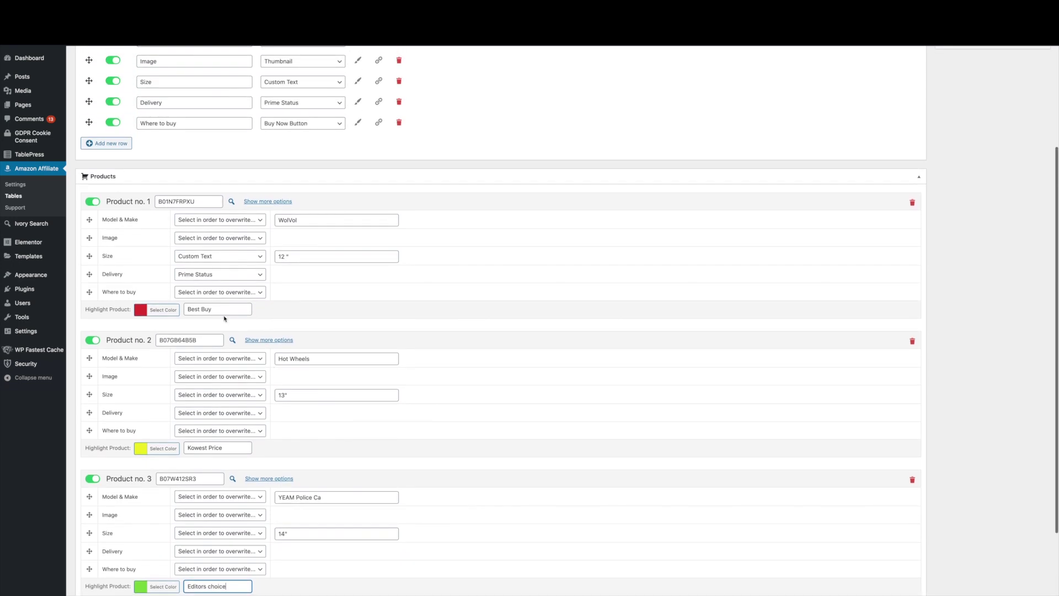
scroll(219, 476, "up", 5)
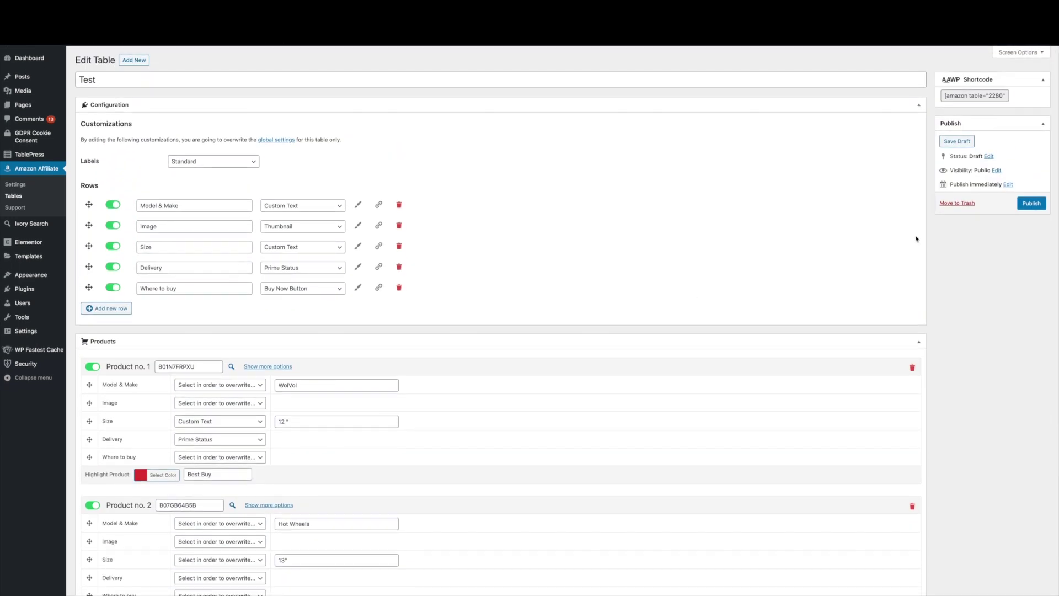
left_click(1030, 204)
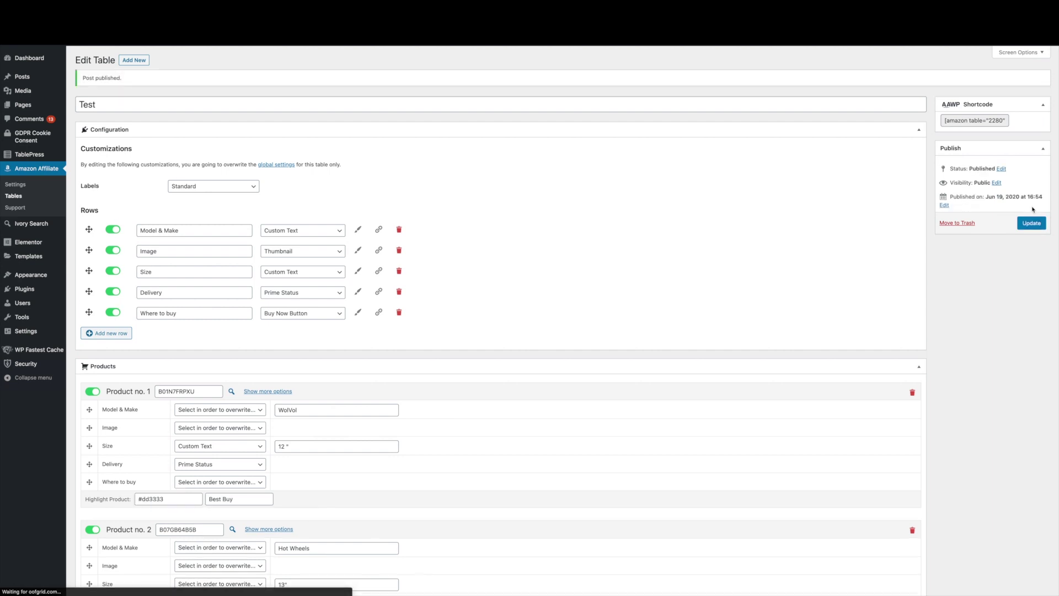
Step: Copy the table's shortcode [amazon table="2280"] into a new paragraph at the end of the Demonstration AAWP post
left_click(963, 120)
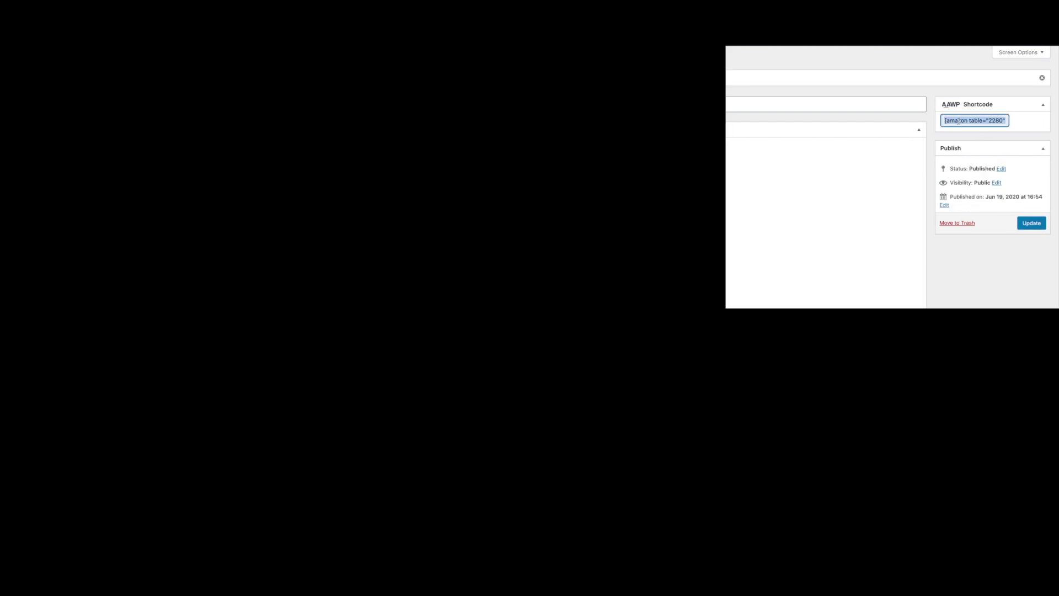
right_click(958, 121)
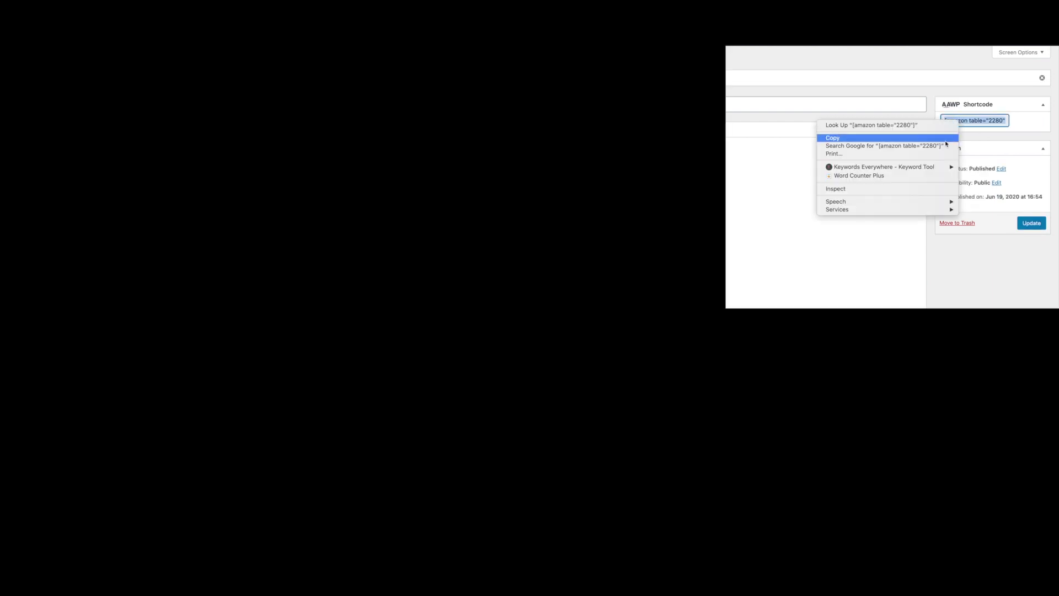
left_click(948, 138)
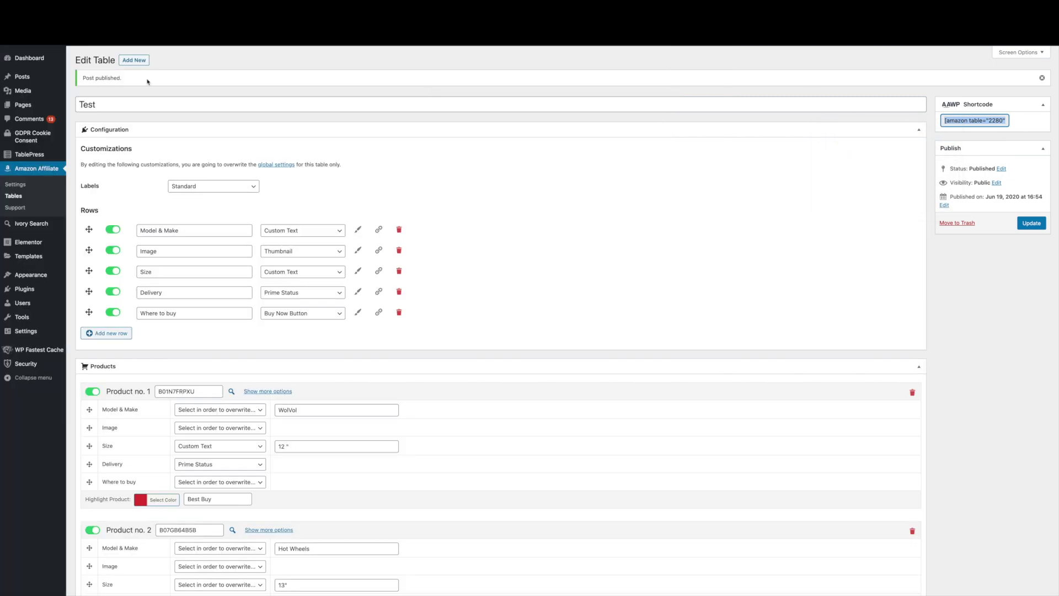
mouse_move(47, 76)
left_click(86, 78)
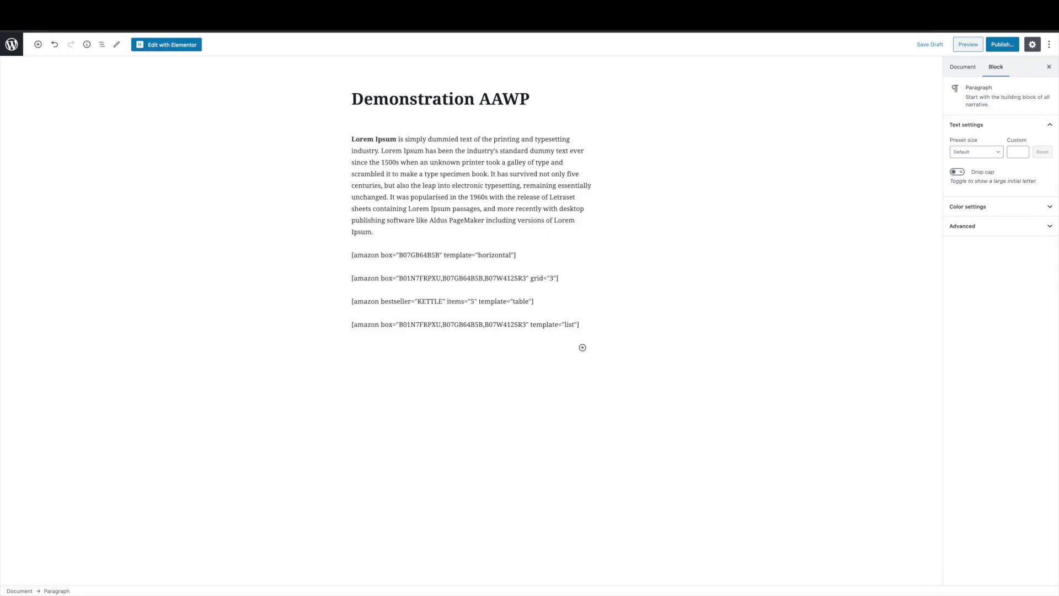
type("[amazon table=\"2280\"]")
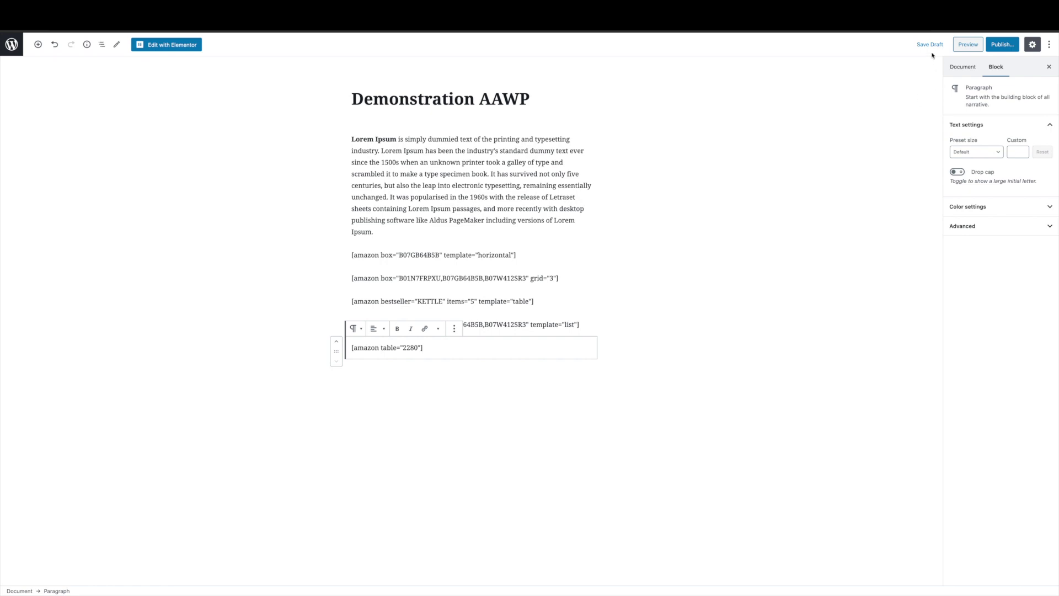
Step: Save the Demonstration AAWP post as a draft and preview it to examine the comparison table
left_click(935, 46)
left_click(968, 47)
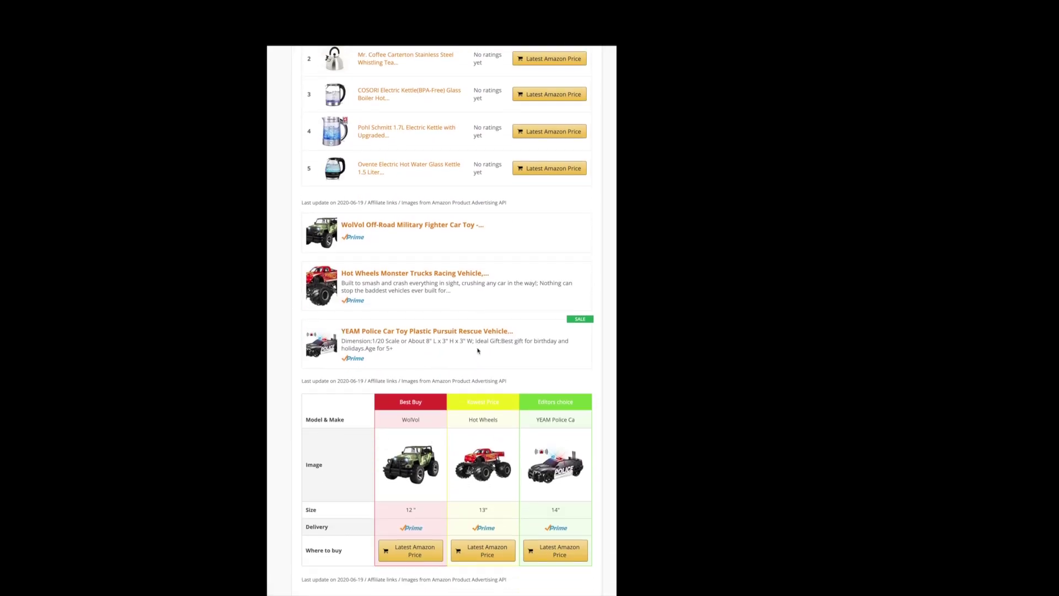
scroll(478, 351, "down", 3)
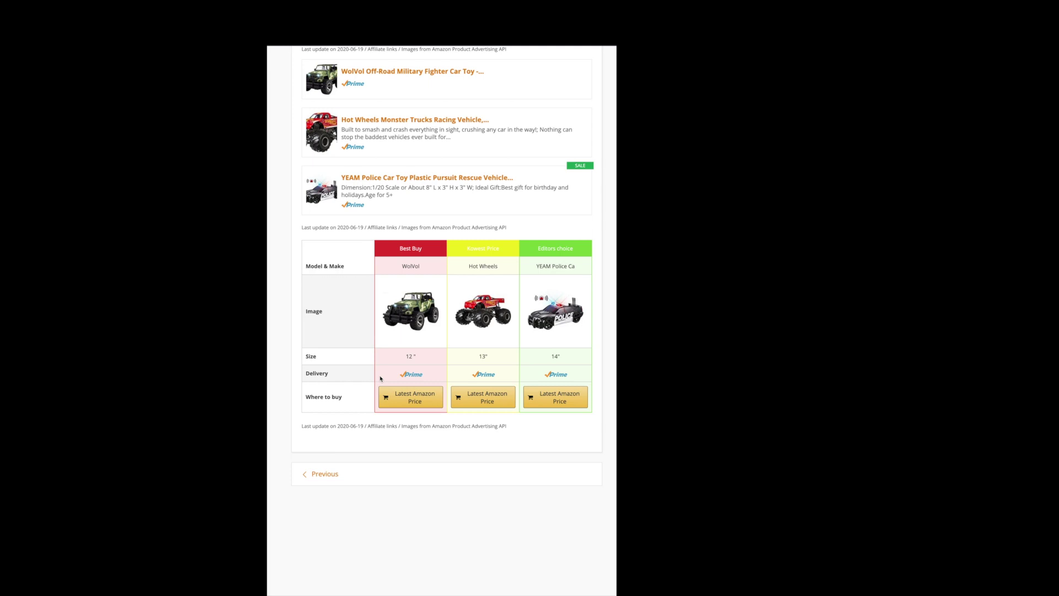
scroll(393, 325, "down", 1)
scroll(391, 312, "up", 5)
scroll(391, 312, "down", 5)
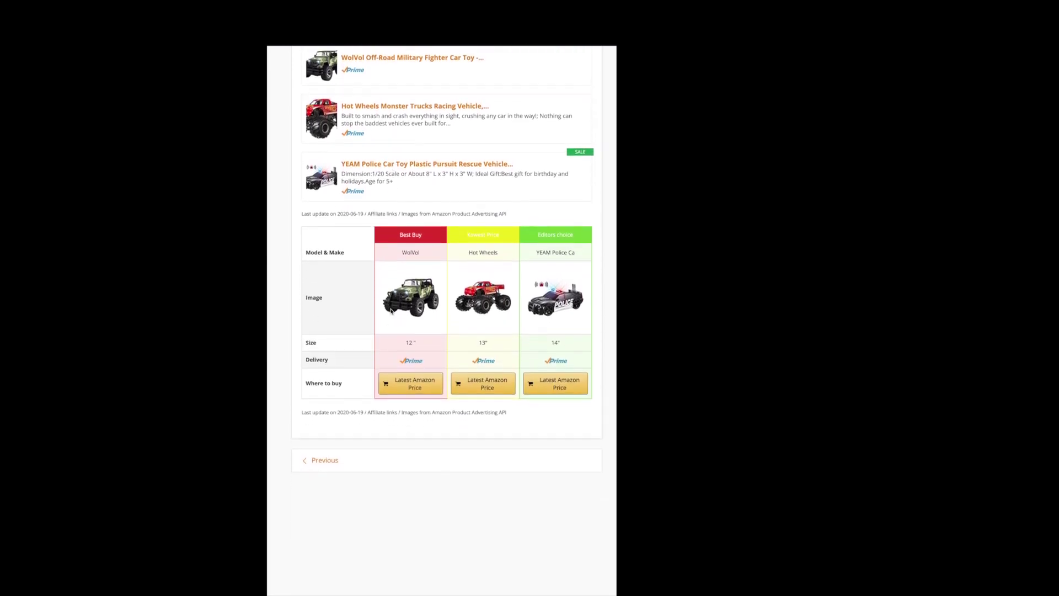